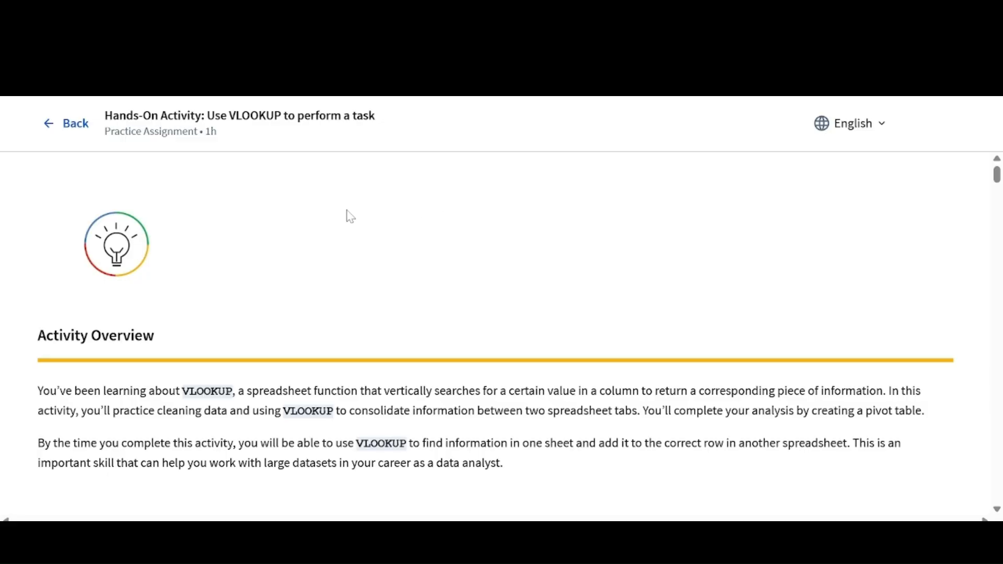
Step: Read the activity overview, the step-by-step instructions and Step 1 on accessing the template
scroll(350, 216, down, 1)
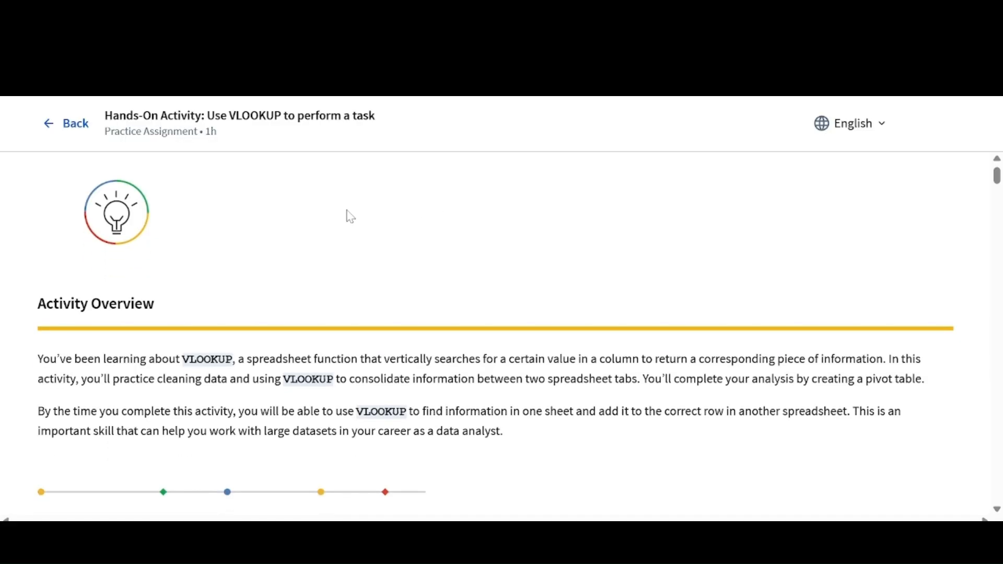
scroll(350, 216, down, 2)
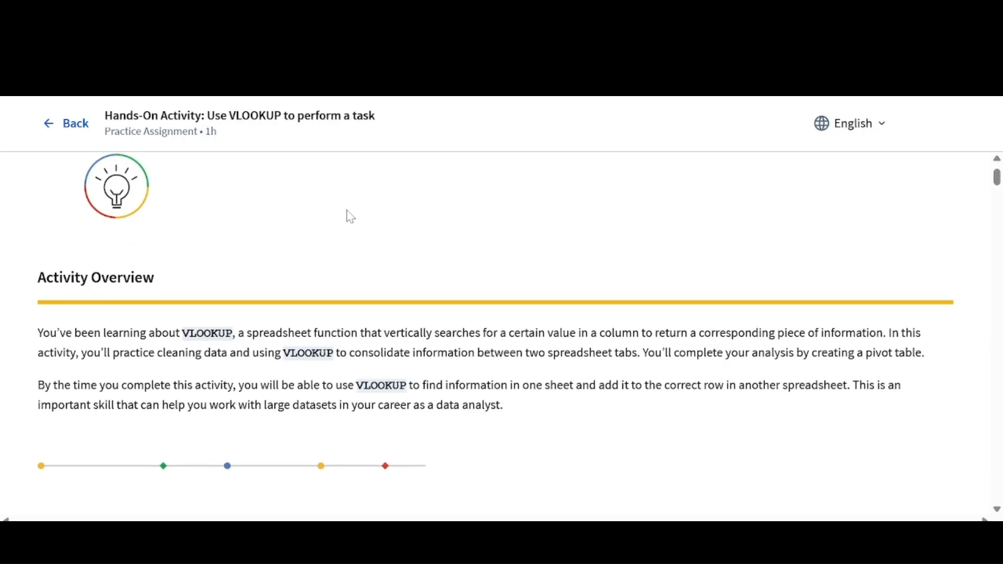
scroll(350, 216, up, 3)
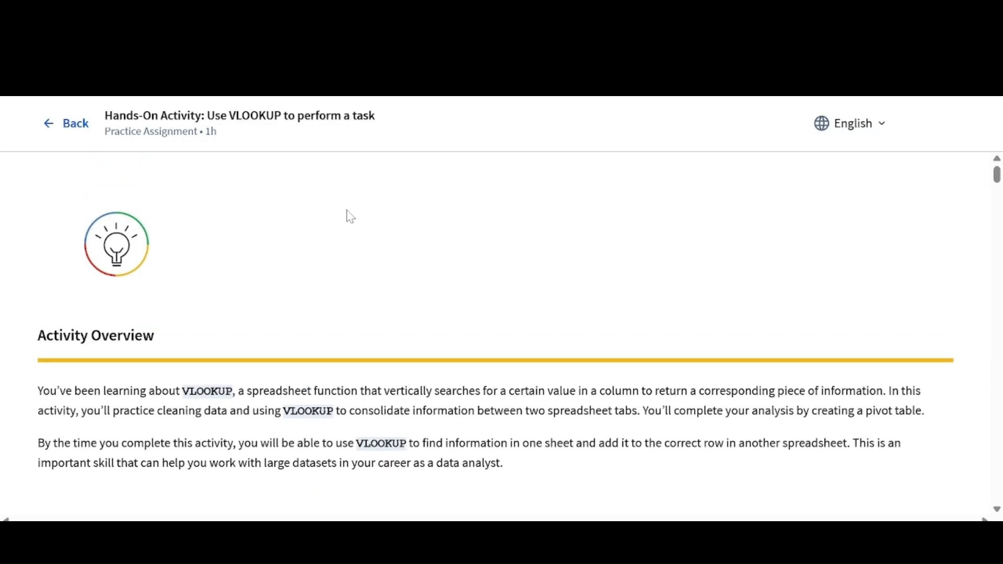
scroll(350, 216, down, 1)
scroll(350, 216, down, 6)
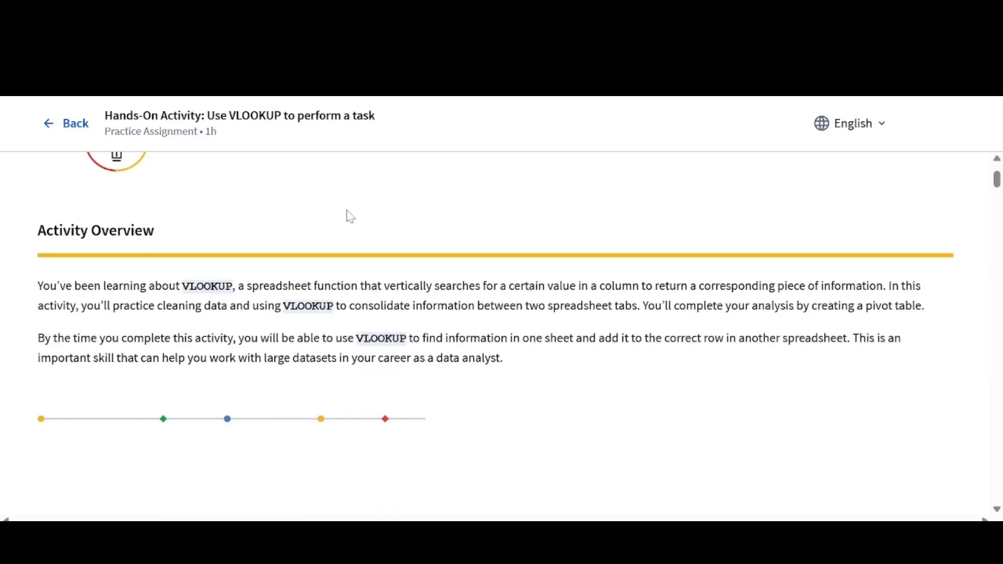
scroll(588, 246, down, 5)
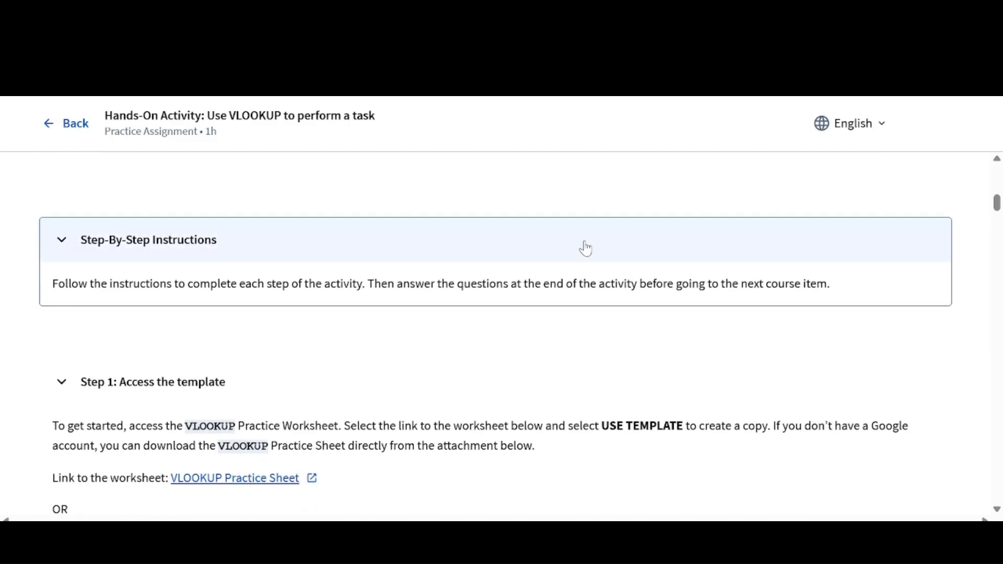
scroll(586, 247, down, 3)
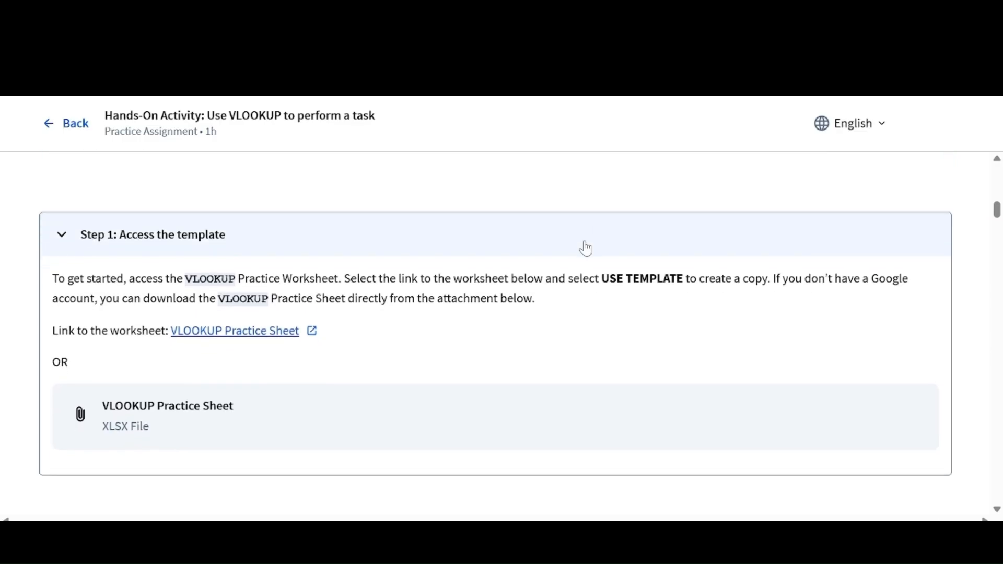
scroll(383, 292, down, 1)
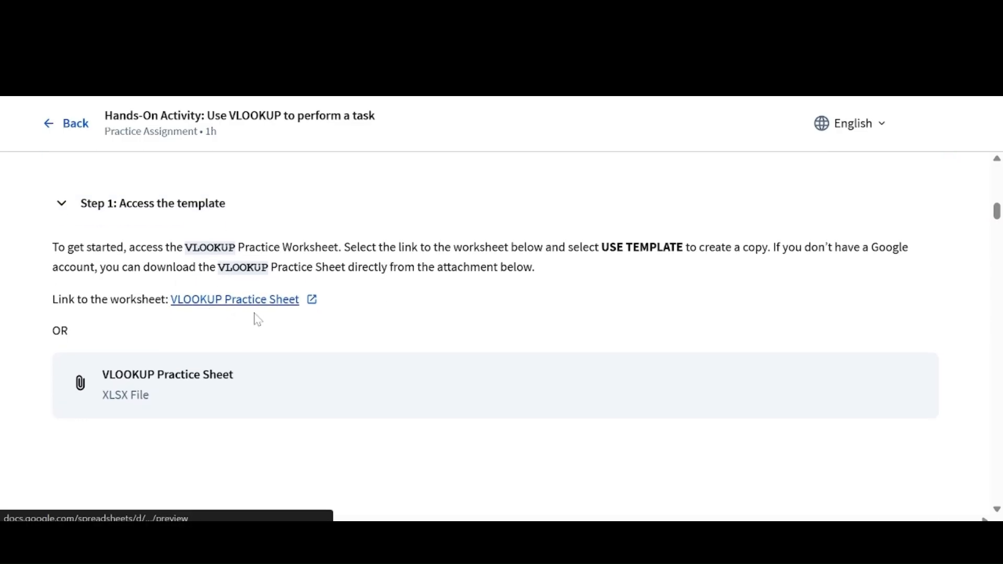
scroll(403, 325, down, 1)
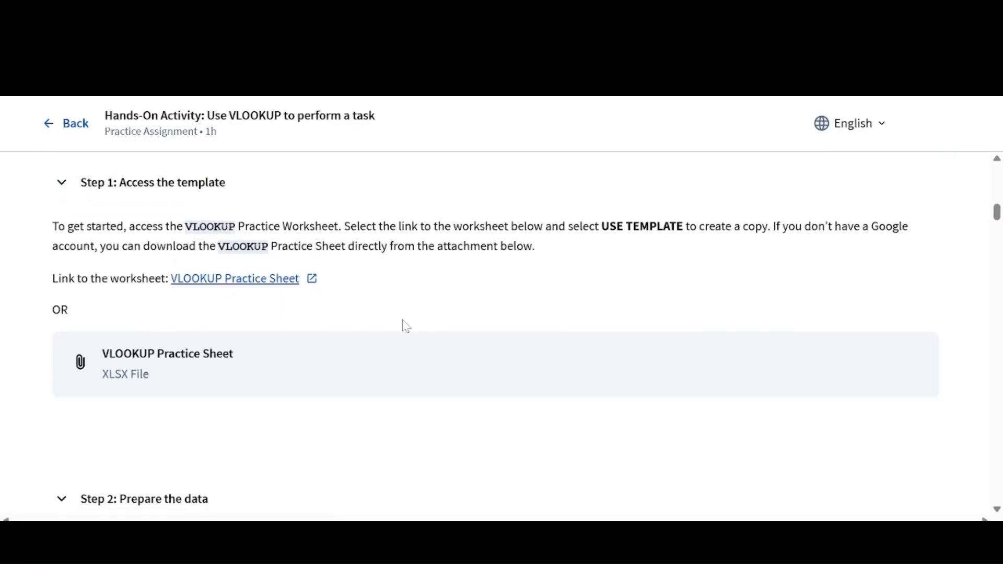
Step: Open the linked VLOOKUP Practice Sheet and create a copy from its template
click(265, 288)
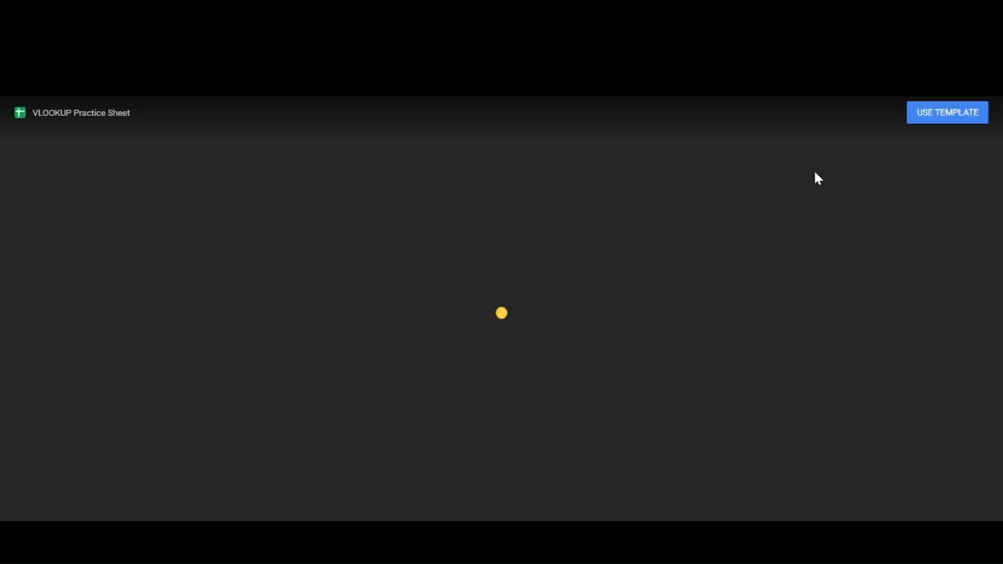
click(942, 121)
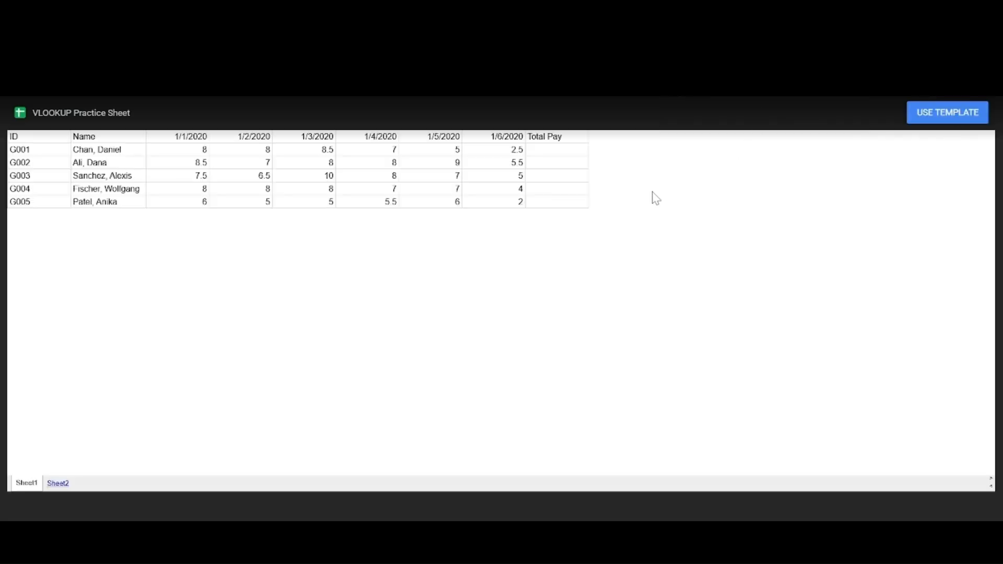
click(935, 107)
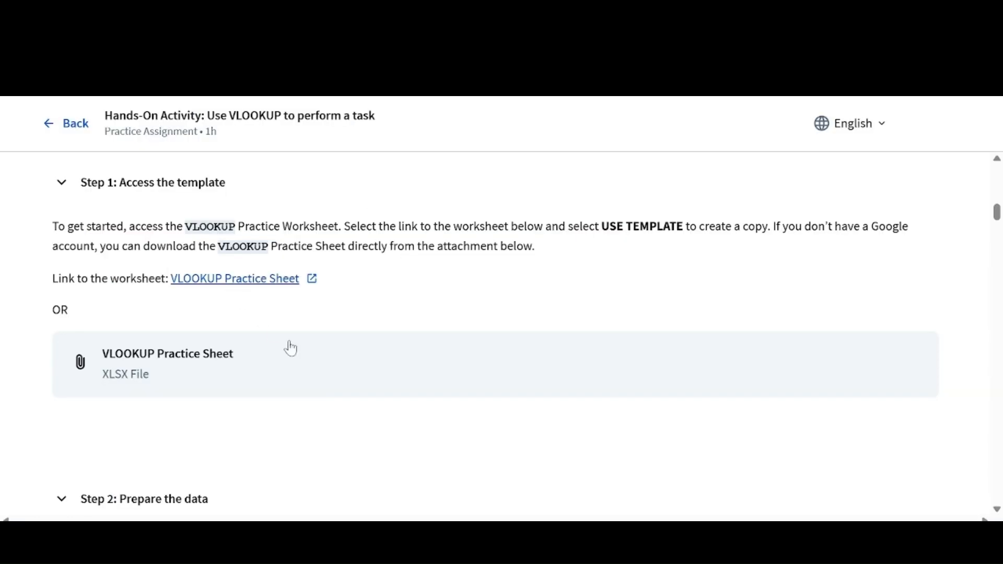
Step: Read the Step 2 and Step 3 instructions and look over Sheet1 and Sheet2 of the practice sheet
scroll(446, 352, down, 5)
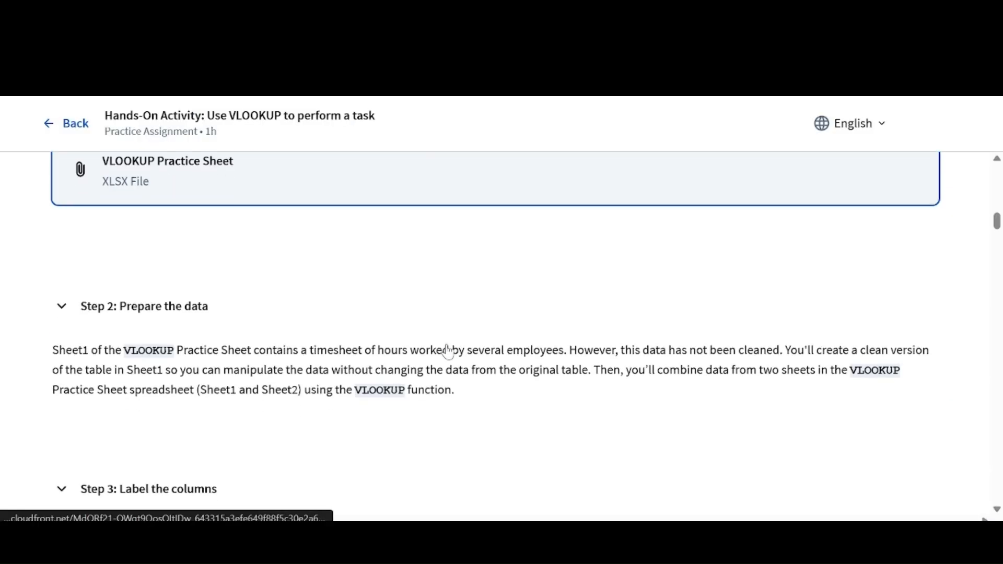
scroll(449, 351, down, 1)
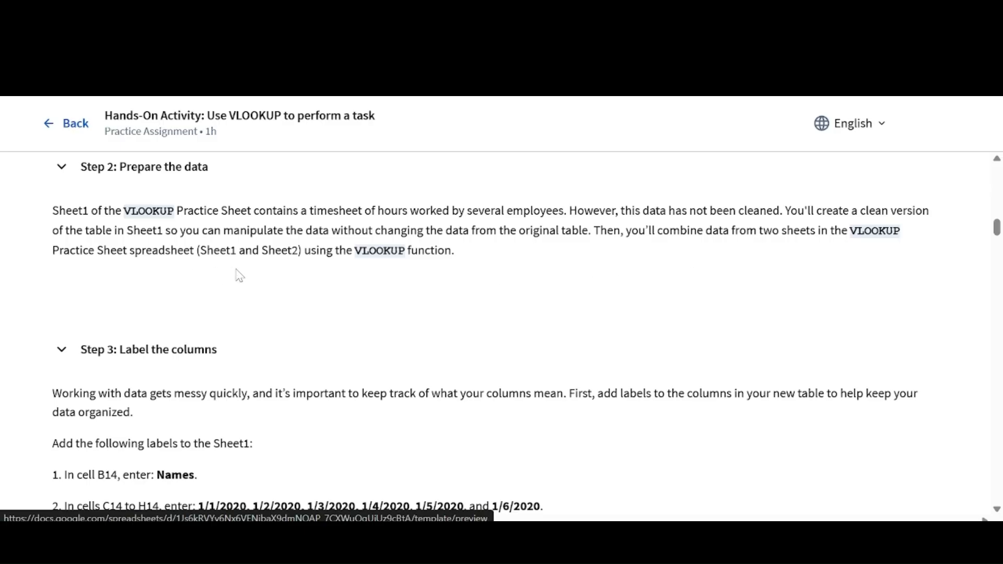
scroll(522, 291, down, 3)
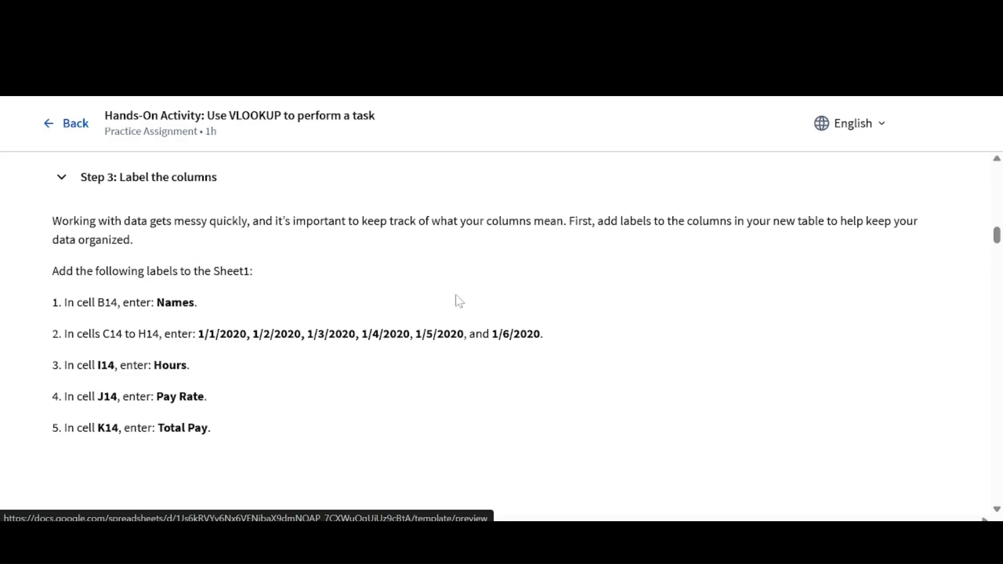
scroll(622, 314, down, 2)
scroll(621, 313, up, 2)
scroll(621, 314, up, 1)
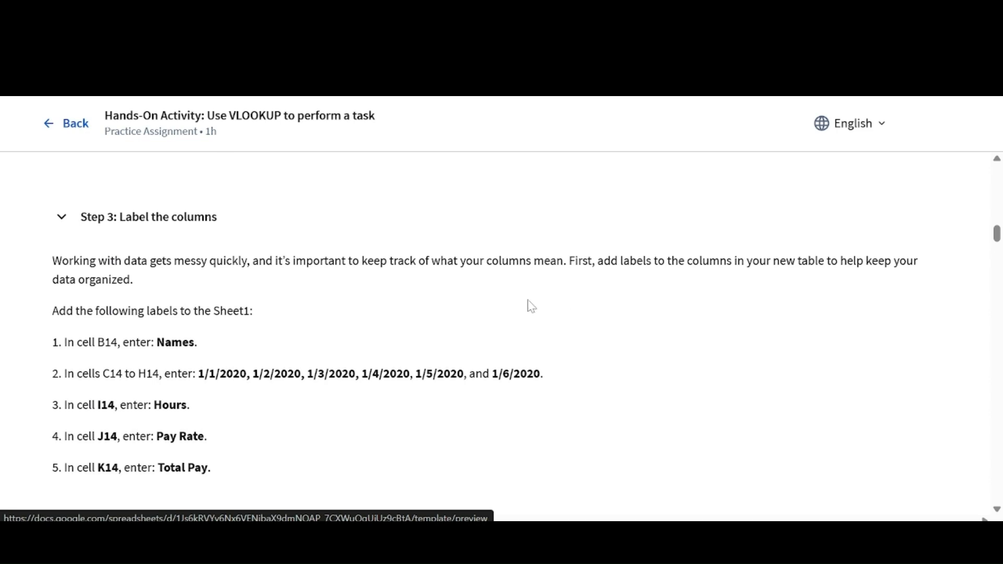
scroll(531, 305, up, 3)
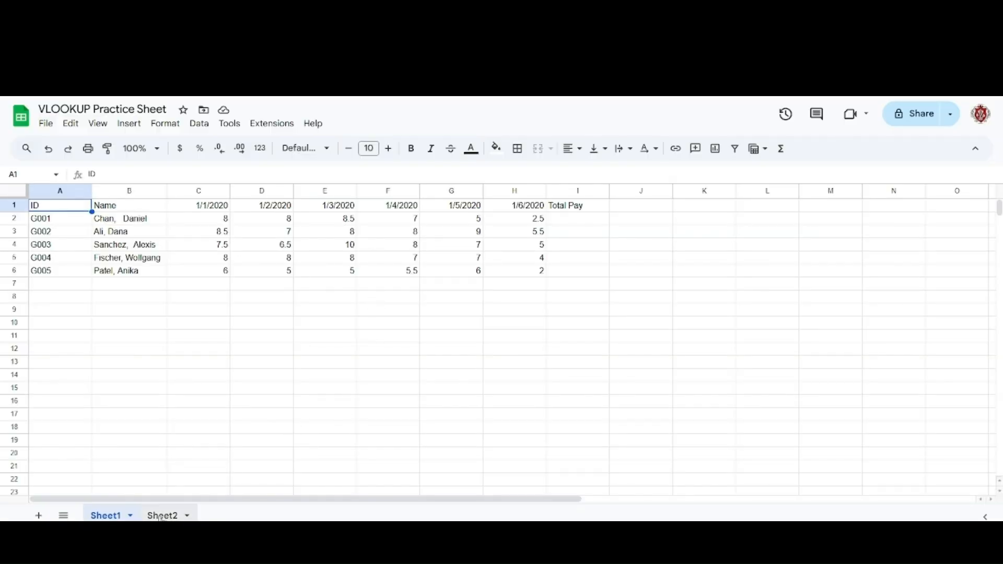
click(160, 516)
click(106, 515)
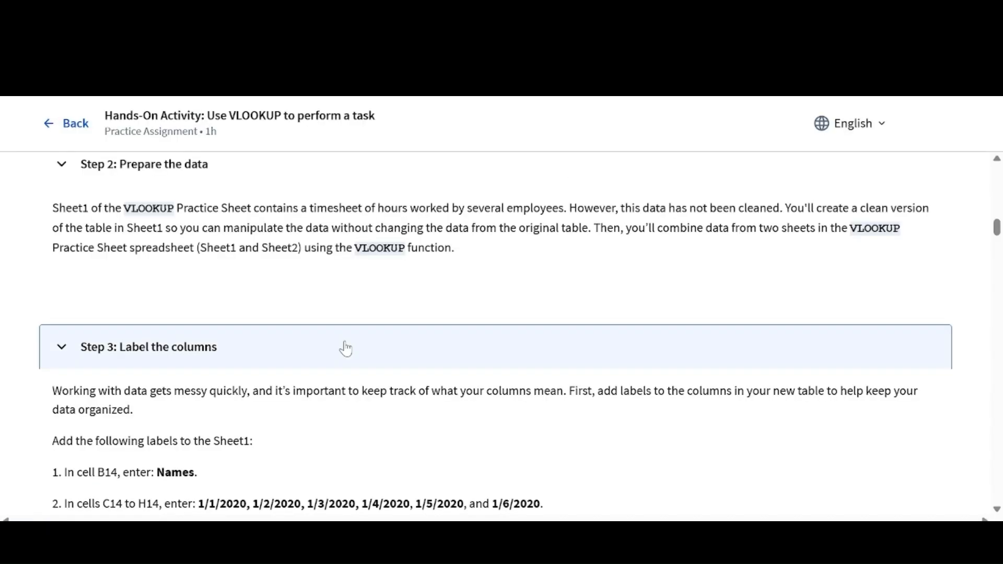
Step: Reread the data preparation instructions in Step 2 and skim Steps 3 to 5 on labels, cleaning and employee hours
scroll(512, 310, down, 2)
scroll(515, 310, up, 3)
scroll(515, 310, up, 2)
scroll(514, 310, down, 2)
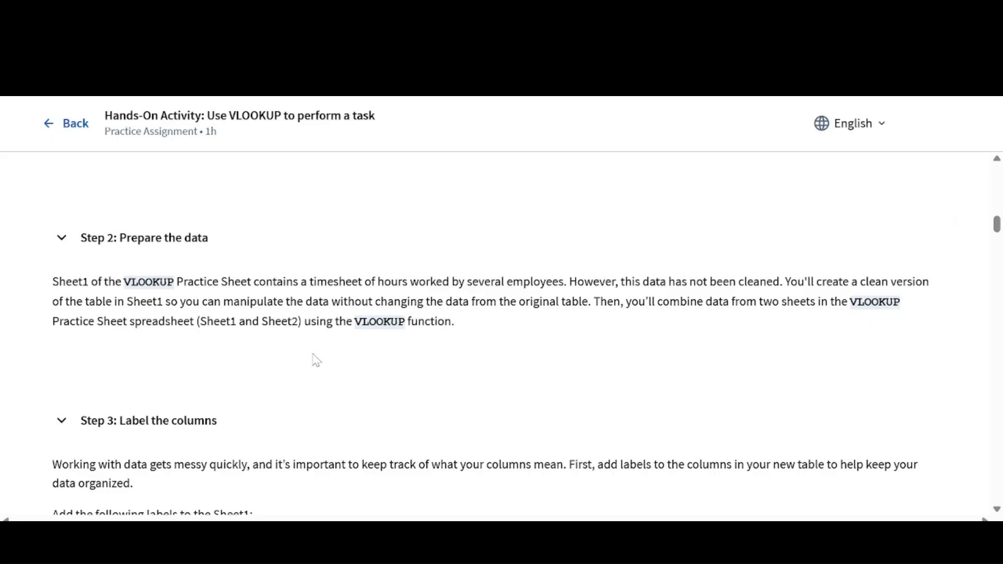
scroll(315, 359, down, 1)
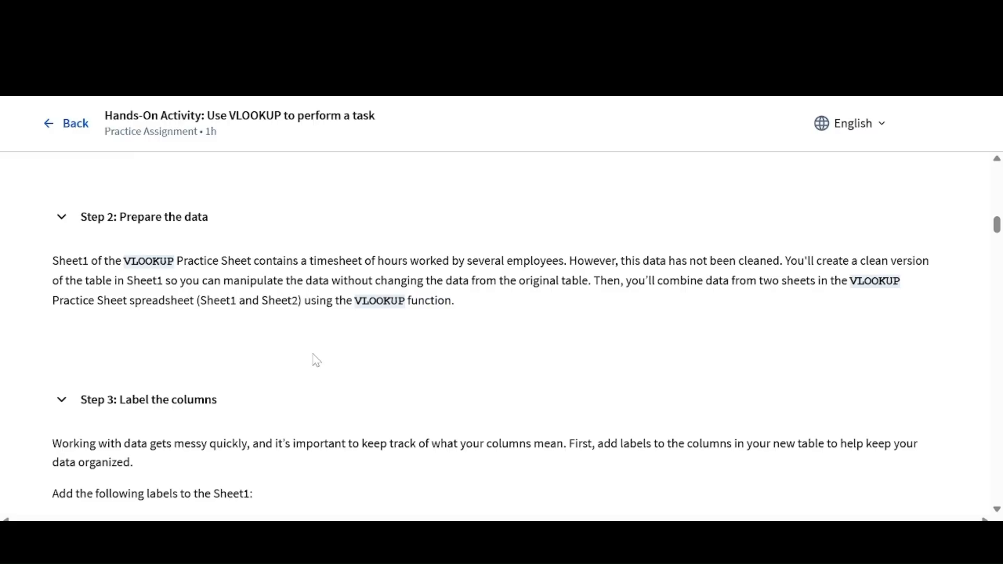
scroll(315, 359, down, 2)
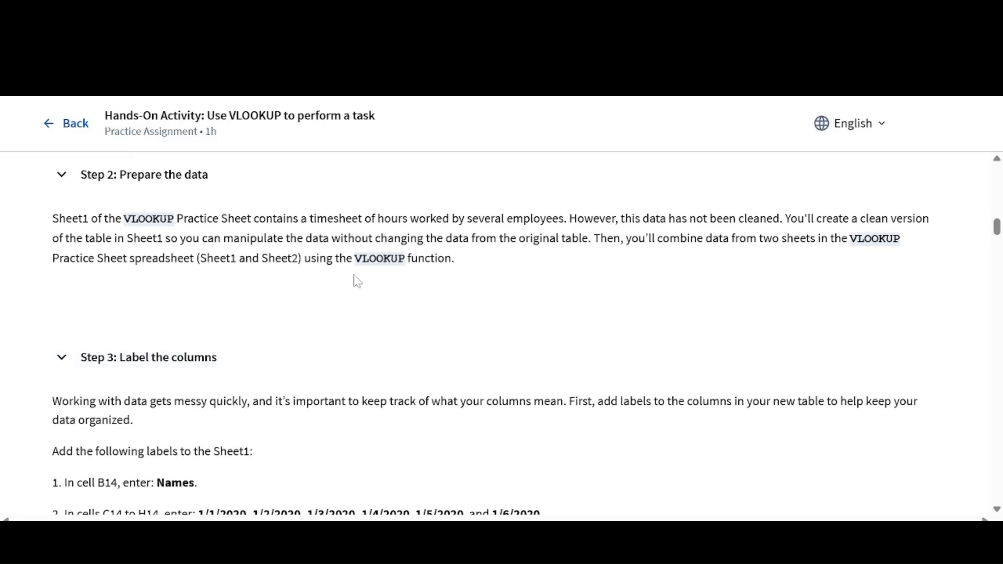
scroll(595, 317, up, 1)
scroll(594, 317, up, 6)
scroll(595, 317, down, 6)
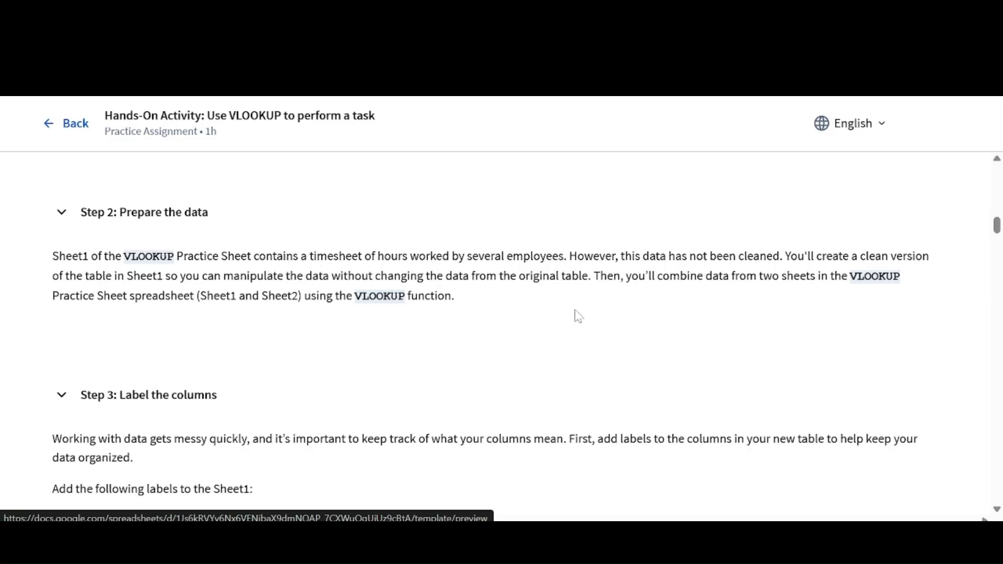
scroll(657, 338, down, 1)
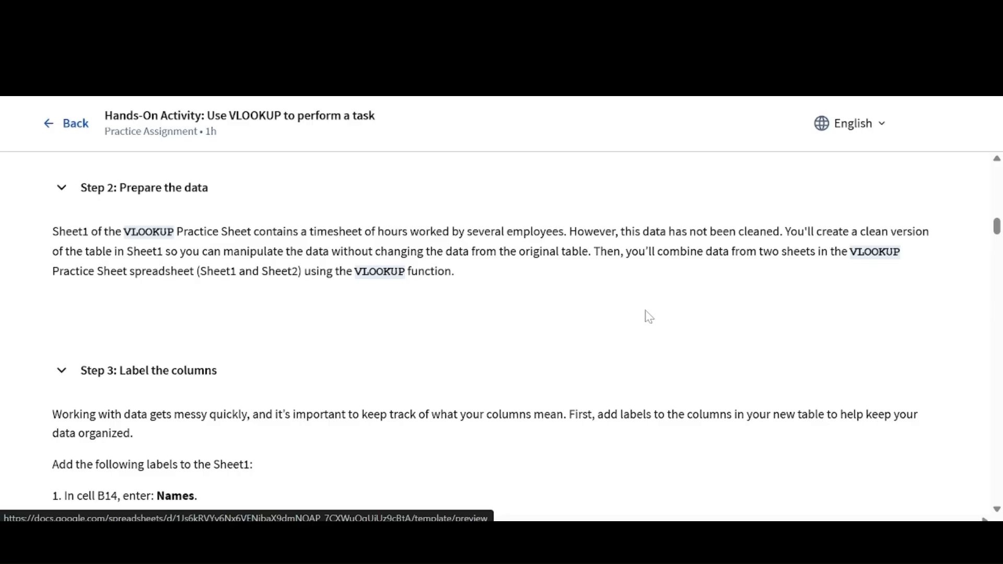
scroll(659, 339, down, 4)
scroll(659, 339, down, 15)
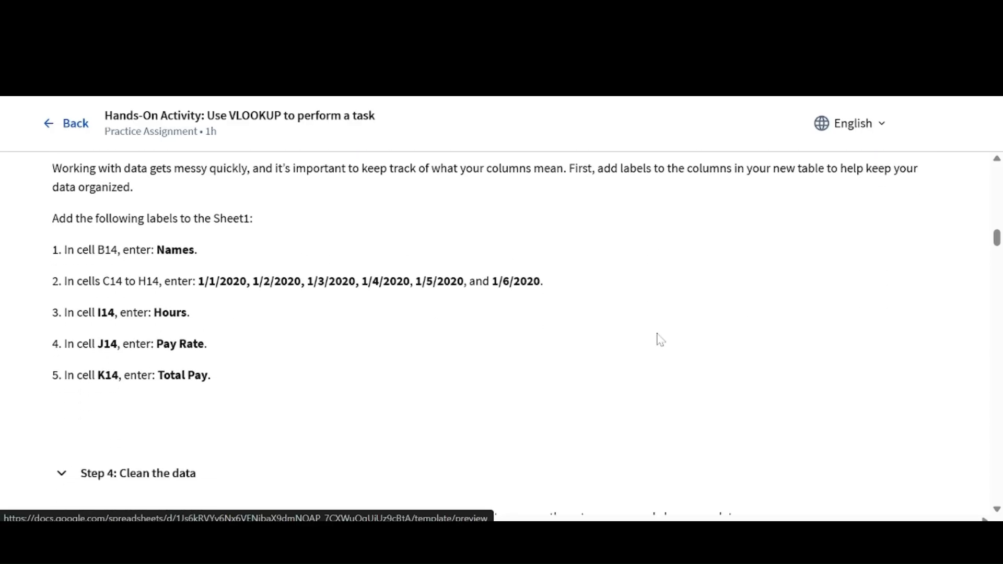
scroll(659, 339, up, 12)
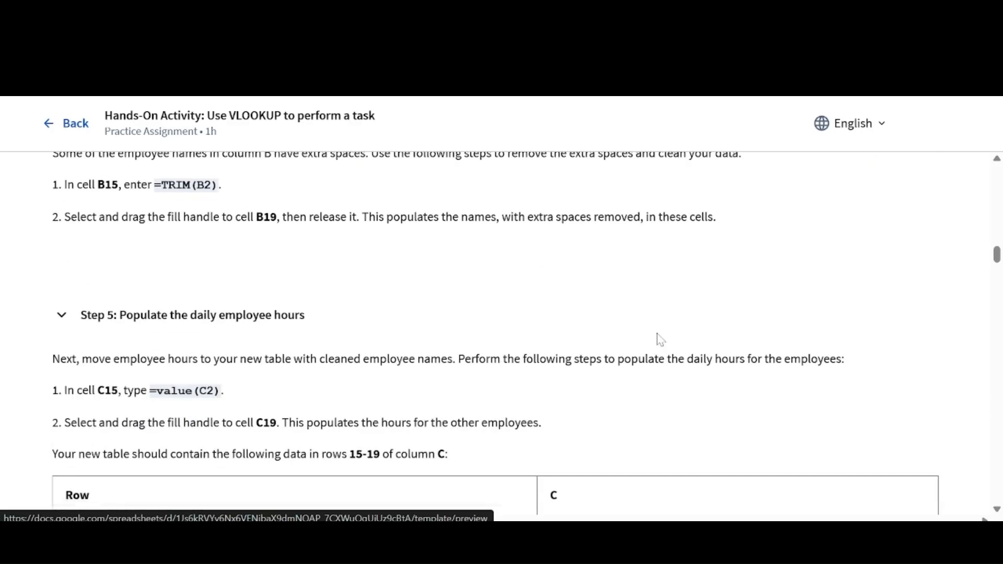
scroll(659, 339, up, 2)
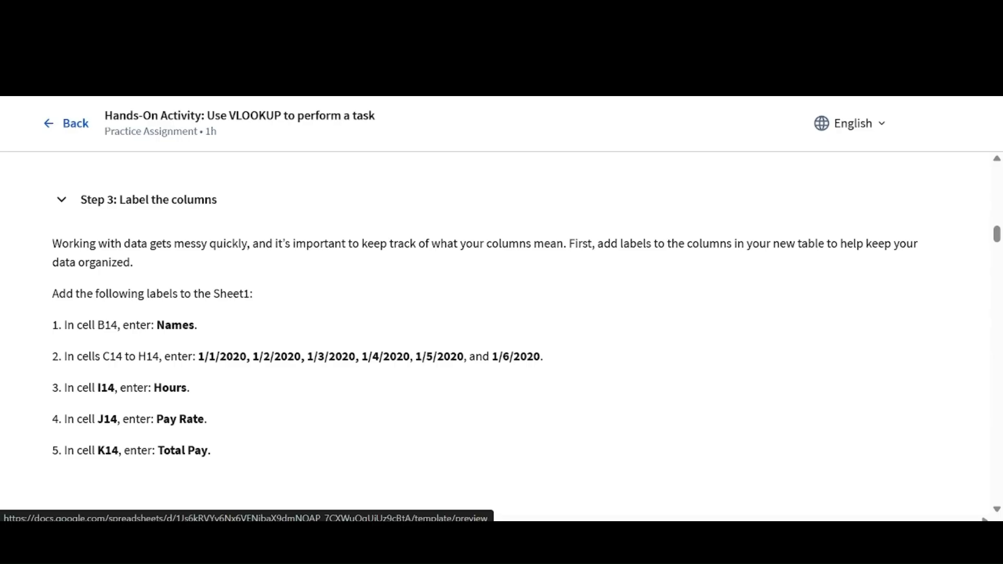
Step: Following the Step 3 labelling instructions, enter the column label Names in cell B14 of Sheet1
drag(569, 243, 924, 256)
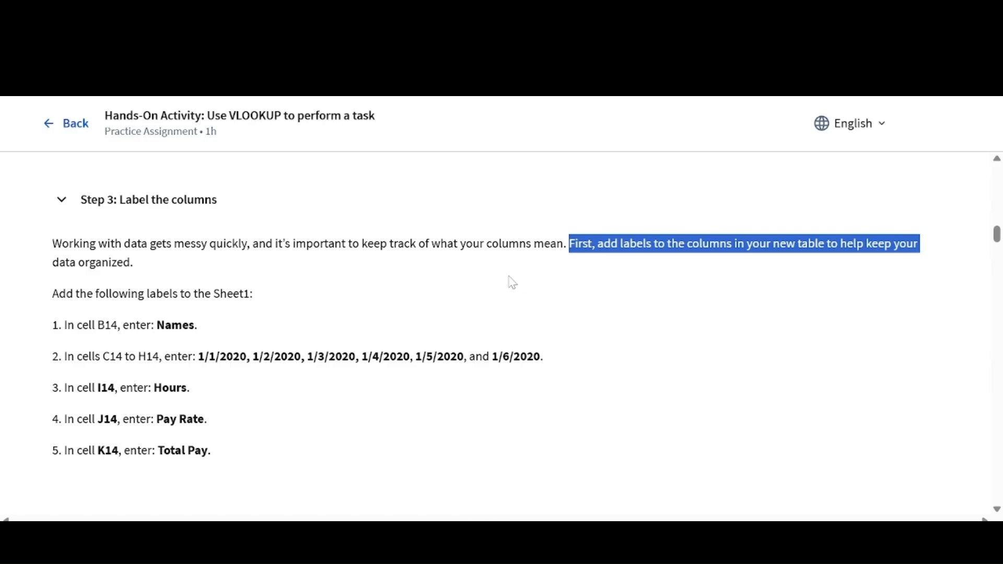
scroll(477, 287, down, 1)
click(480, 287)
scroll(477, 287, down, 3)
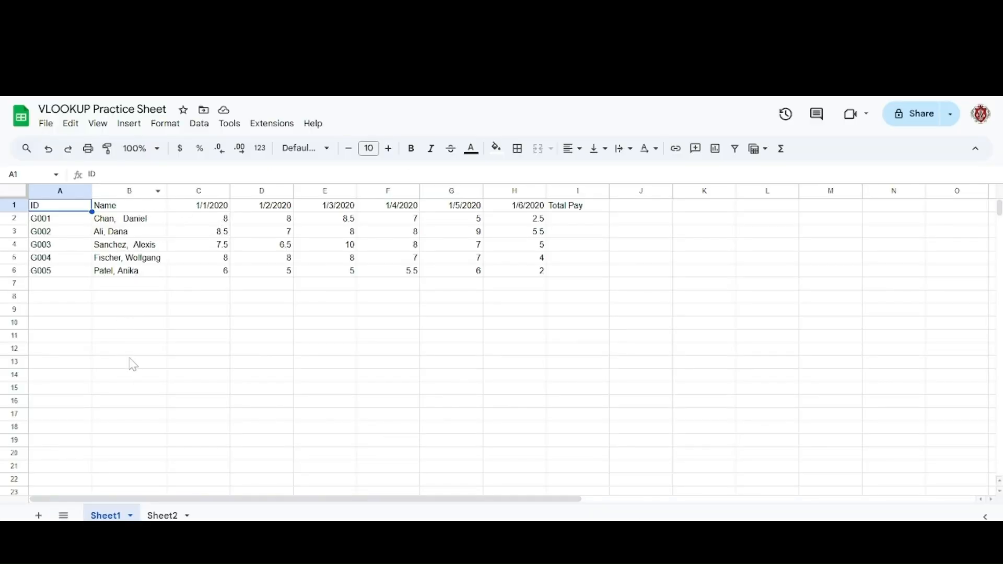
click(130, 377)
text(Names)
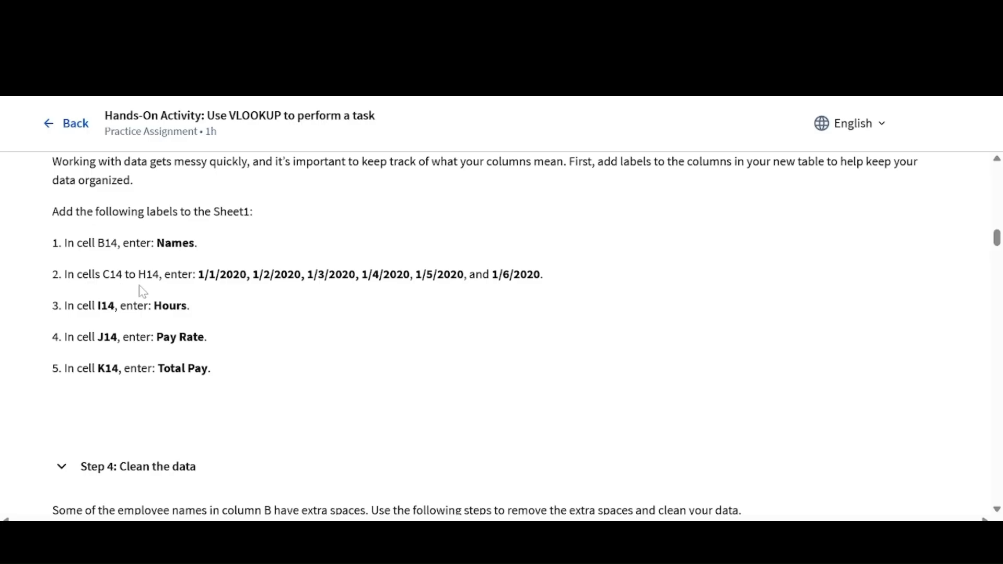
Step: Copy the list of dates from 1/1/2020 to 1/6/2020 in Step 3 and return to the practice sheet
drag(198, 274, 540, 274)
key(ctrl+c)
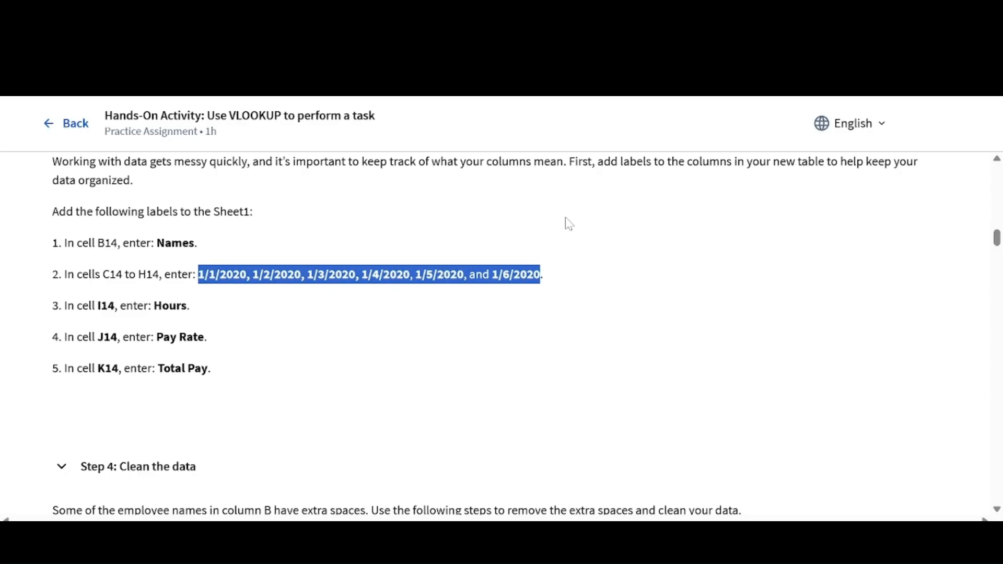
key(ctrl+Tab)
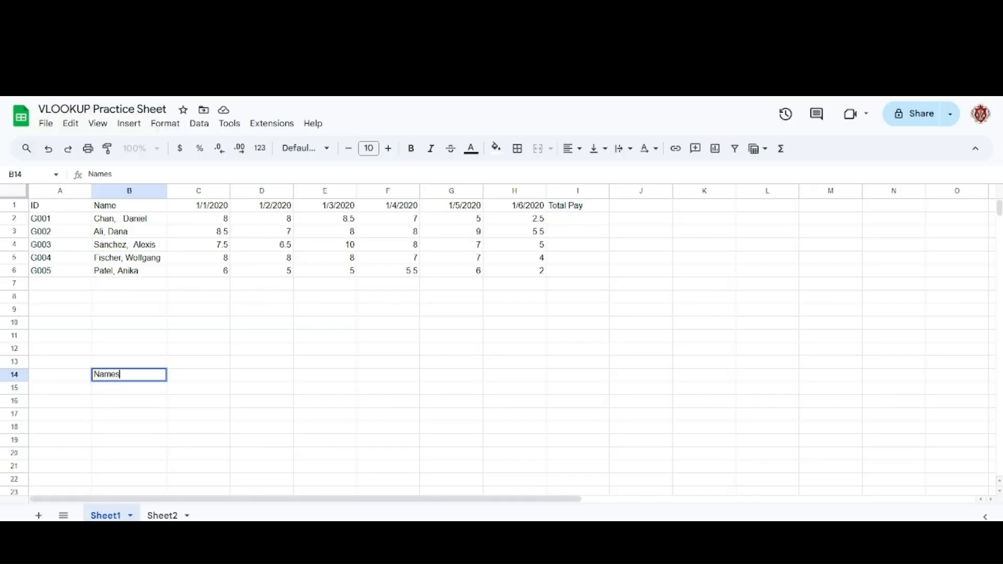
Step: Try pasting the copied date list directly into cell C14 and undo the paste
click(197, 380)
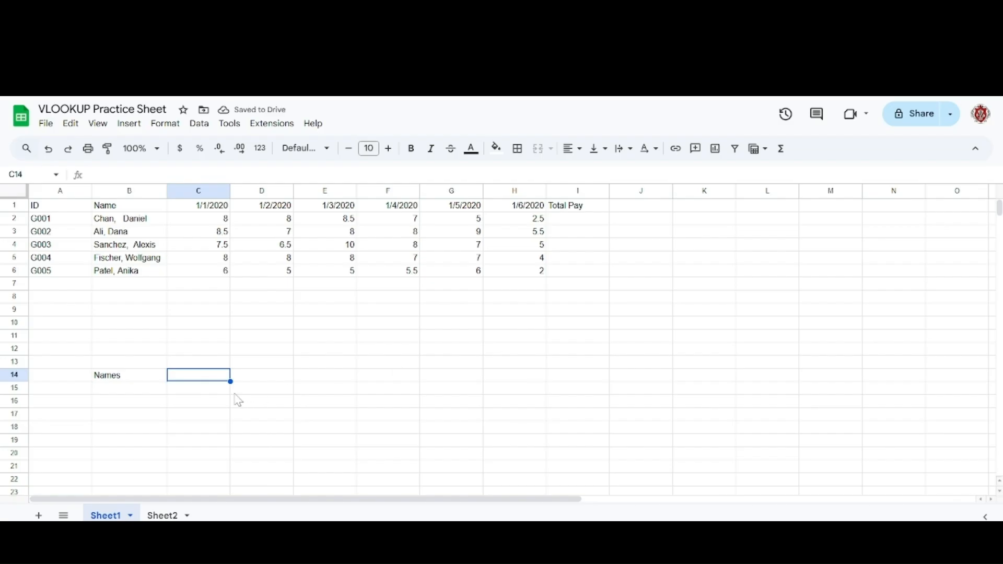
key(ctrl+v)
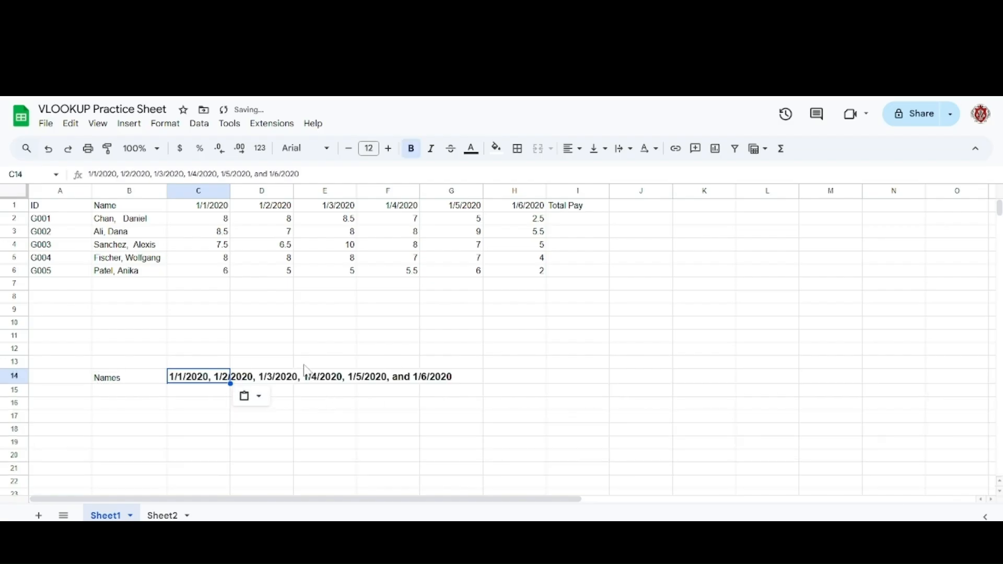
key(ctrl+z)
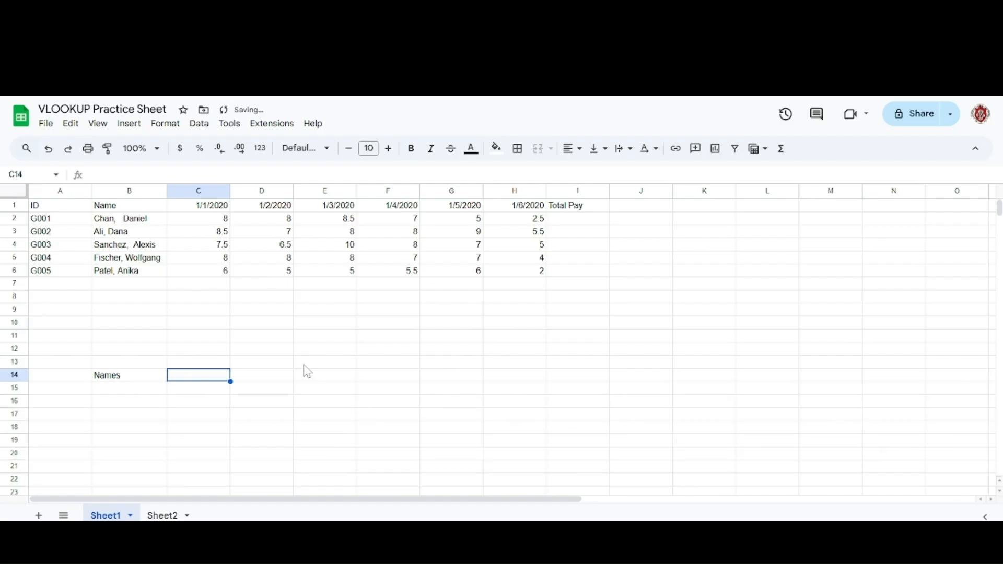
Step: Paste the copied date list as text inside cell C14 and trim it to just 1/1/2020
key(Return)
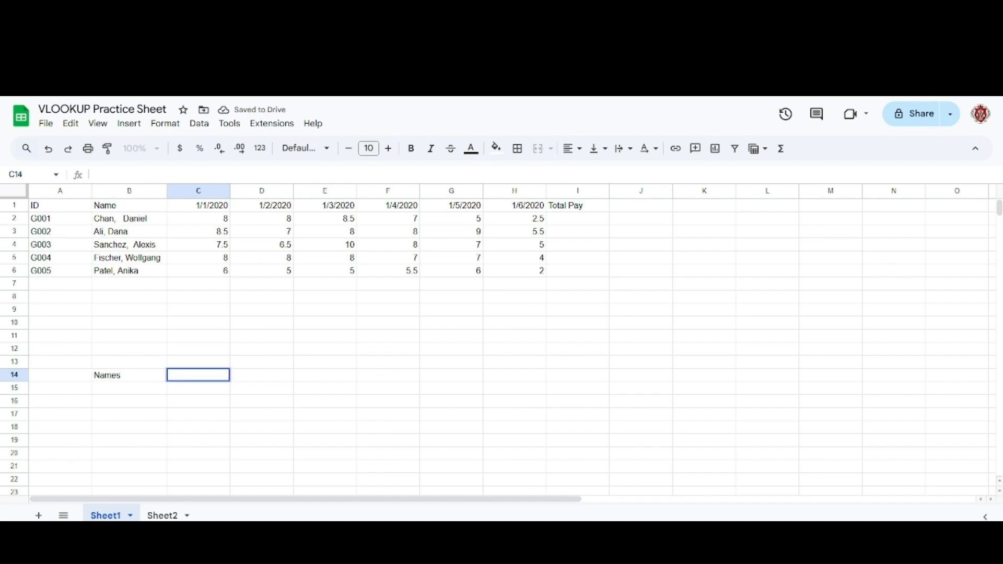
key(ctrl+v)
key(BackSpace)
key(BackSpace)
key(BackSpace)
key(BackSpace)
key(BackSpace)
key(BackSpace)
key(BackSpace)
key(BackSpace)
key(BackSpace)
key(BackSpace)
key(BackSpace)
key(BackSpace)
key(BackSpace)
key(BackSpace)
key(BackSpace)
key(BackSpace)
key(BackSpace)
key(BackSpace)
key(BackSpace)
key(BackSpace)
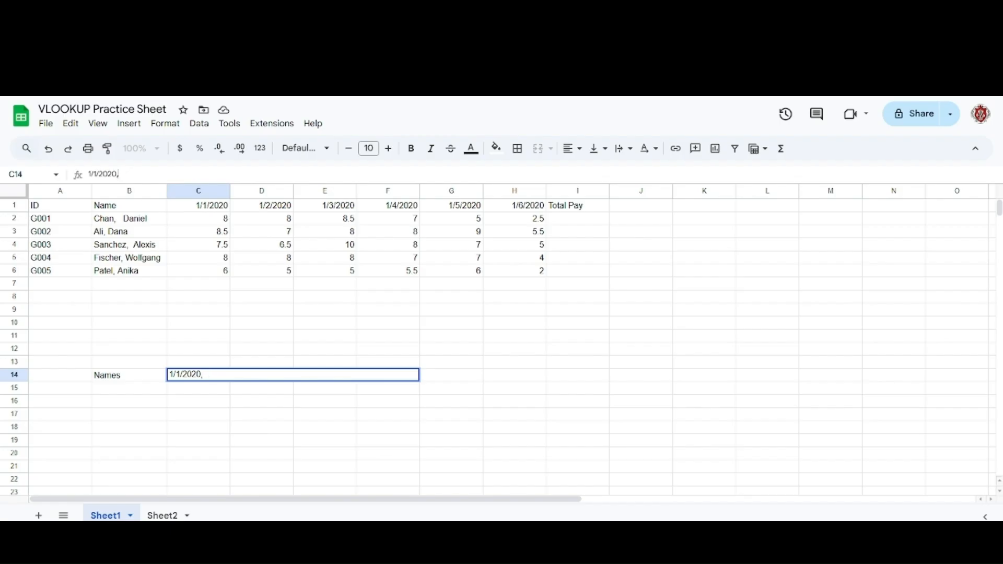
key(BackSpace)
key(Return)
Step: Paste the date list into cell D14 and remove every other date so the header reads 1/2/2020
key(Right)
key(Up)
key(Return)
key(ctrl+v)
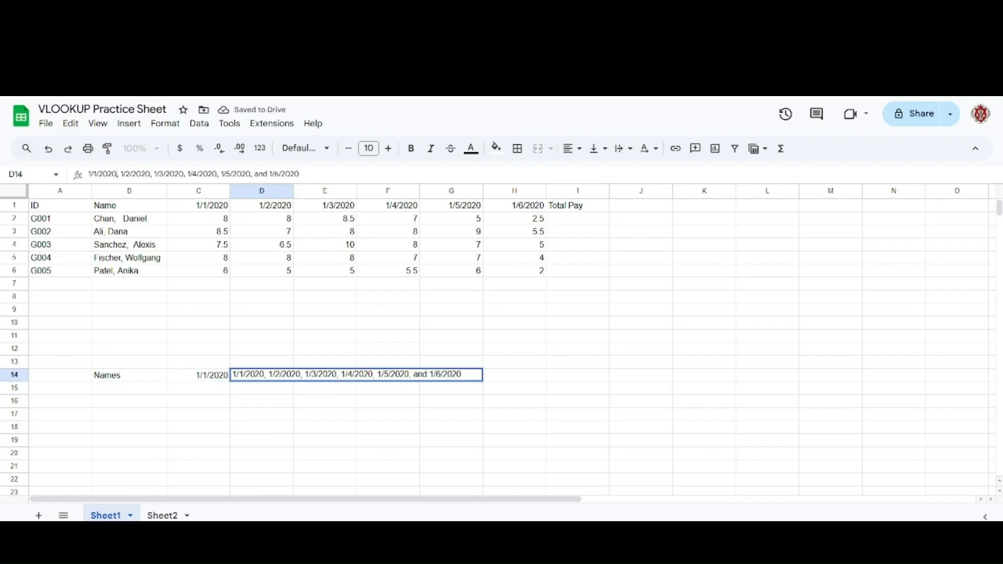
key(BackSpace)
key(BackSpace)
key(BackSpace)
key(BackSpace)
key(BackSpace)
key(BackSpace)
key(BackSpace)
key(BackSpace)
key(BackSpace)
key(BackSpace)
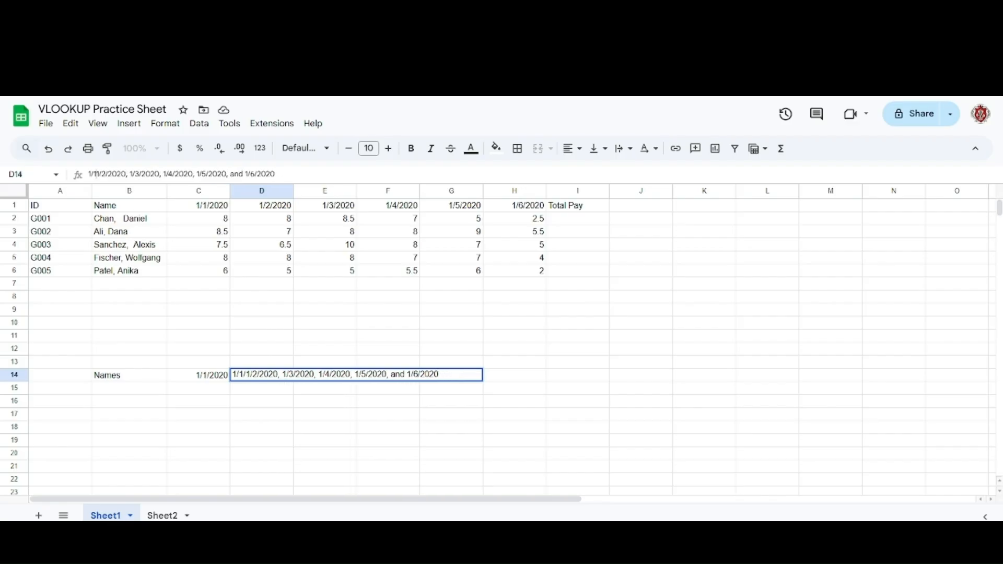
click(267, 174)
key(BackSpace)
key(BackSpace)
key(BackSpace)
key(BackSpace)
key(BackSpace)
key(BackSpace)
key(BackSpace)
key(BackSpace)
key(BackSpace)
key(BackSpace)
key(BackSpace)
key(BackSpace)
key(BackSpace)
key(BackSpace)
key(BackSpace)
key(BackSpace)
key(BackSpace)
key(BackSpace)
key(BackSpace)
key(BackSpace)
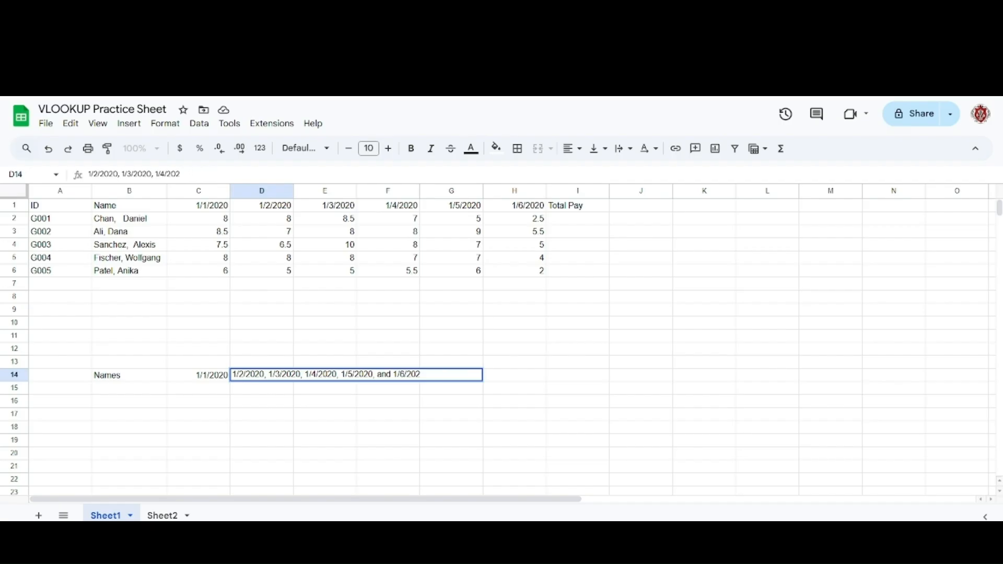
key(Return)
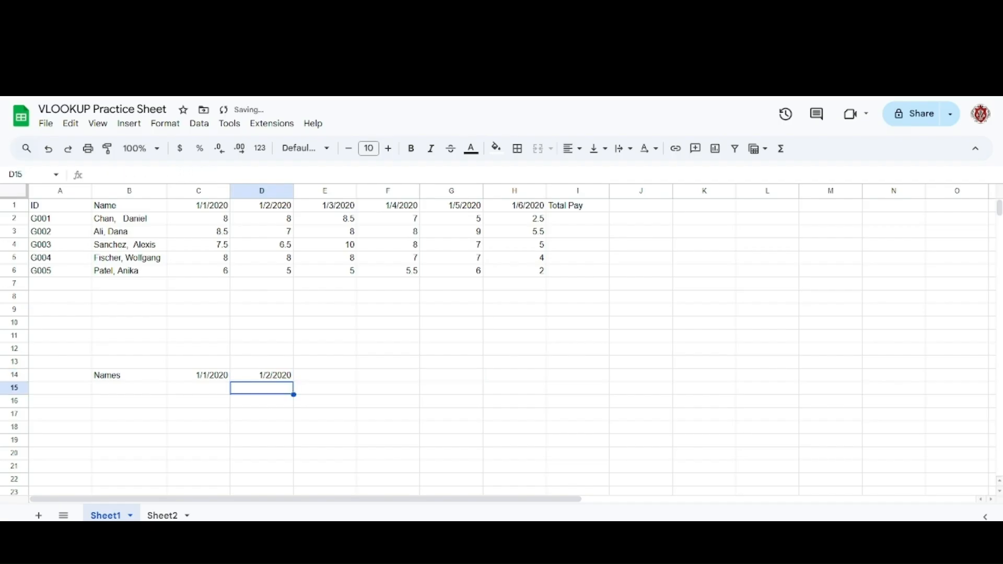
Step: Fill cell E14 with the header 1/3/2020 by pasting the date list and deleting the other dates
click(312, 375)
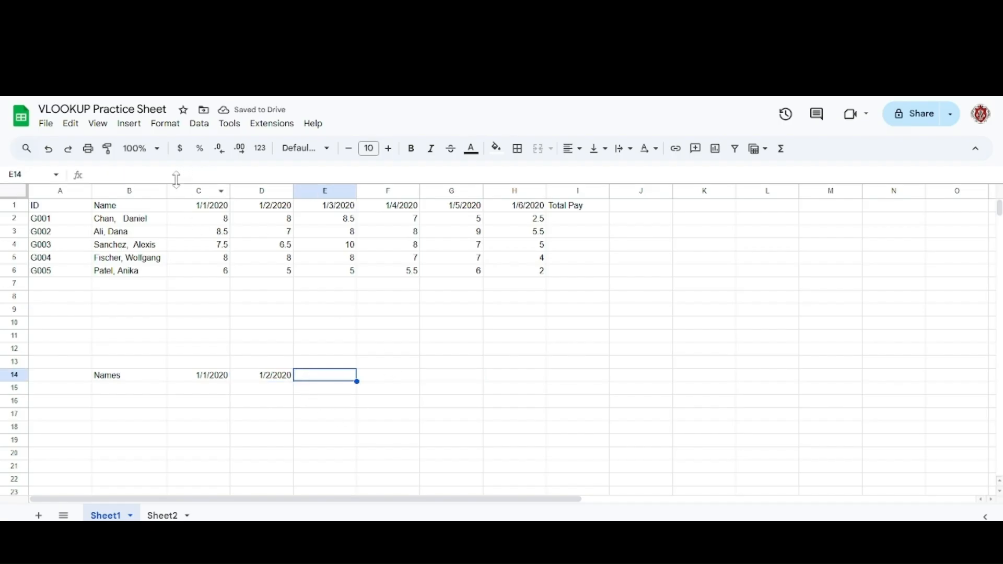
key(ctrl+v)
key(BackSpace)
key(BackSpace)
key(BackSpace)
key(BackSpace)
key(BackSpace)
key(BackSpace)
key(BackSpace)
key(BackSpace)
key(BackSpace)
key(BackSpace)
key(BackSpace)
key(BackSpace)
key(BackSpace)
key(BackSpace)
key(BackSpace)
key(BackSpace)
key(BackSpace)
key(BackSpace)
key(BackSpace)
key(BackSpace)
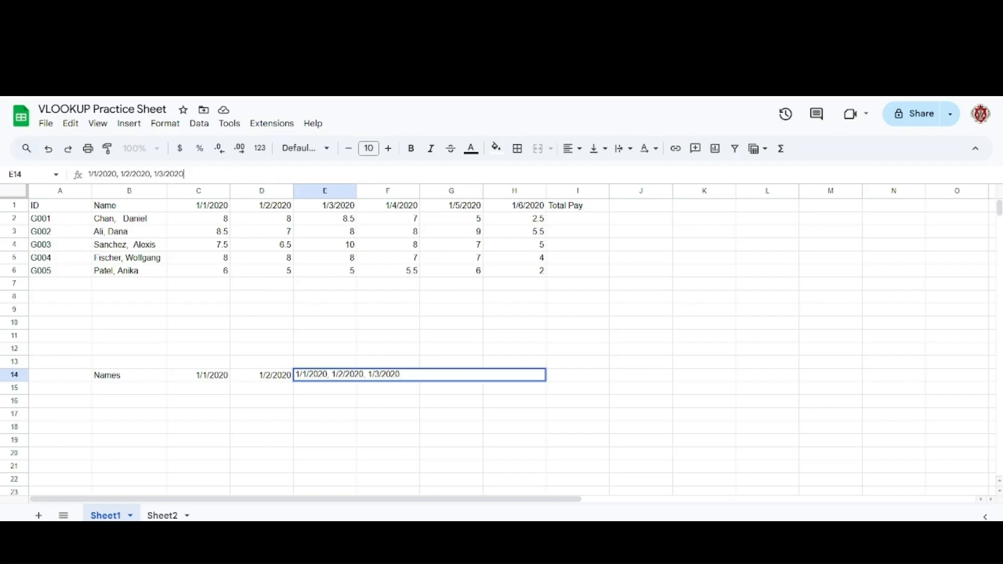
key(BackSpace)
key(Tab)
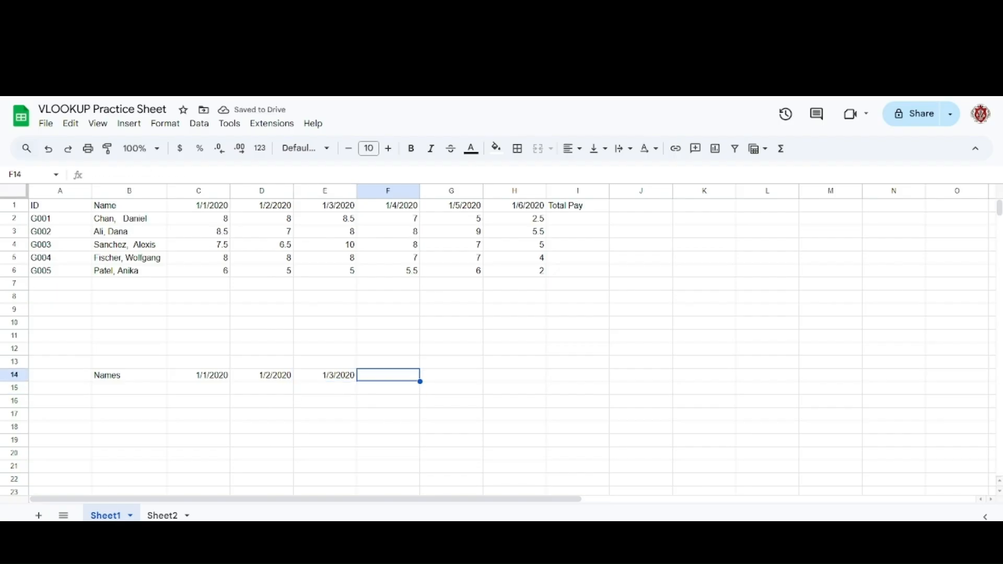
Step: Paste the date list into cell F14 and cut it down to the single header 1/4/2020
key(ctrl+v)
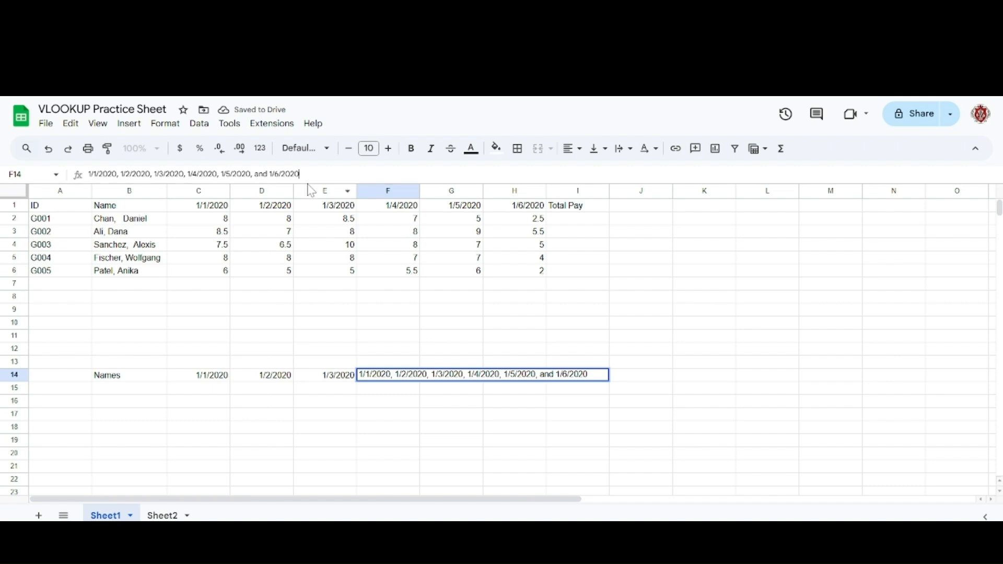
key(BackSpace)
key(BackSpace)
key(BackSpace)
key(BackSpace)
key(BackSpace)
key(BackSpace)
key(BackSpace)
key(BackSpace)
key(BackSpace)
key(BackSpace)
key(BackSpace)
key(BackSpace)
key(BackSpace)
key(BackSpace)
key(BackSpace)
key(BackSpace)
key(BackSpace)
key(BackSpace)
key(BackSpace)
key(BackSpace)
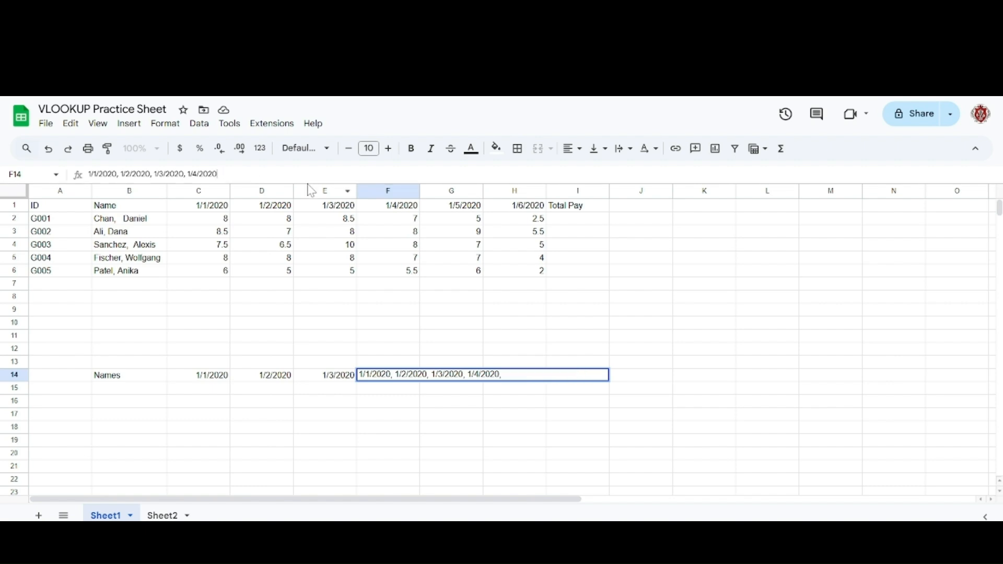
key(Left)
key(Left)
key(Left)
key(Left)
key(Left)
key(Left)
key(Left)
key(Left)
key(BackSpace)
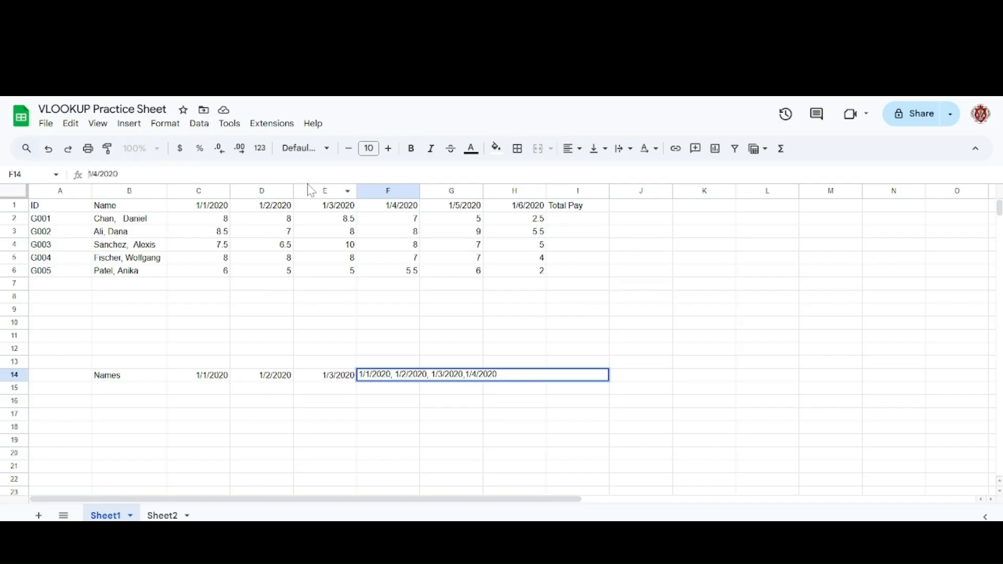
key(Tab)
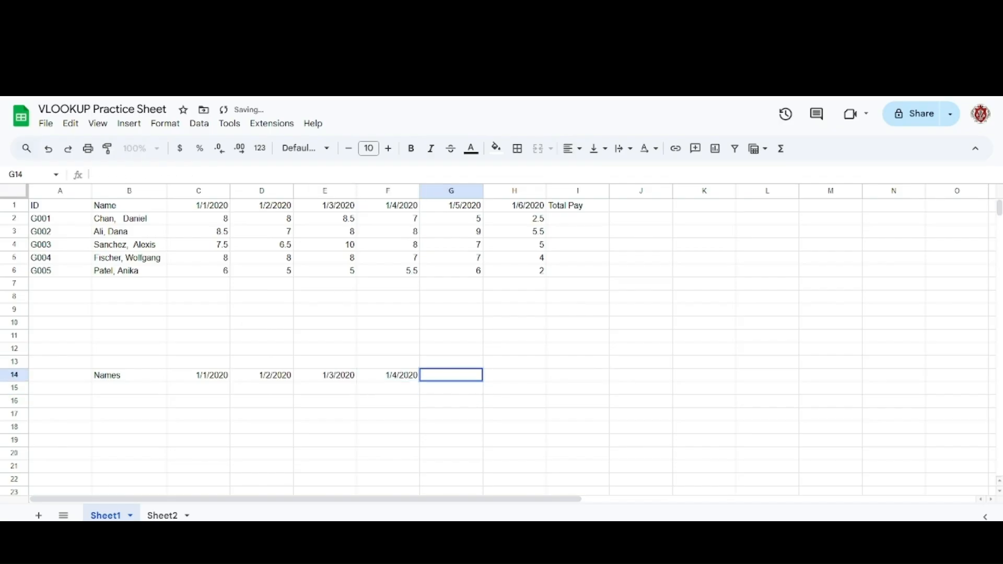
Step: Paste the date list into cell G14 and delete all other dates to leave the header 1/5/2020
key(ctrl+v)
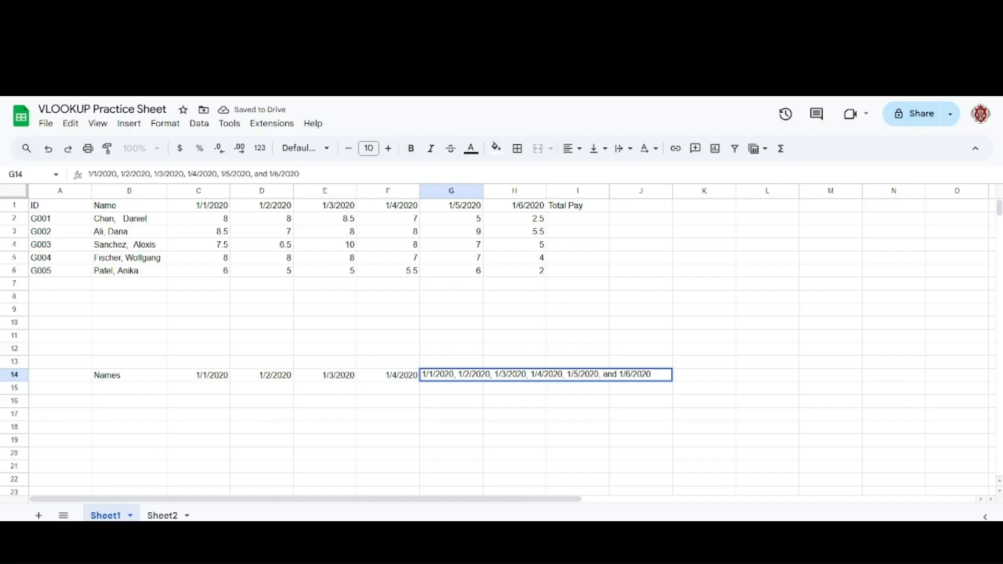
key(BackSpace)
key(BackSpace)
key(BackSpace)
key(BackSpace)
key(BackSpace)
key(BackSpace)
key(BackSpace)
key(BackSpace)
key(BackSpace)
key(BackSpace)
key(BackSpace)
key(BackSpace)
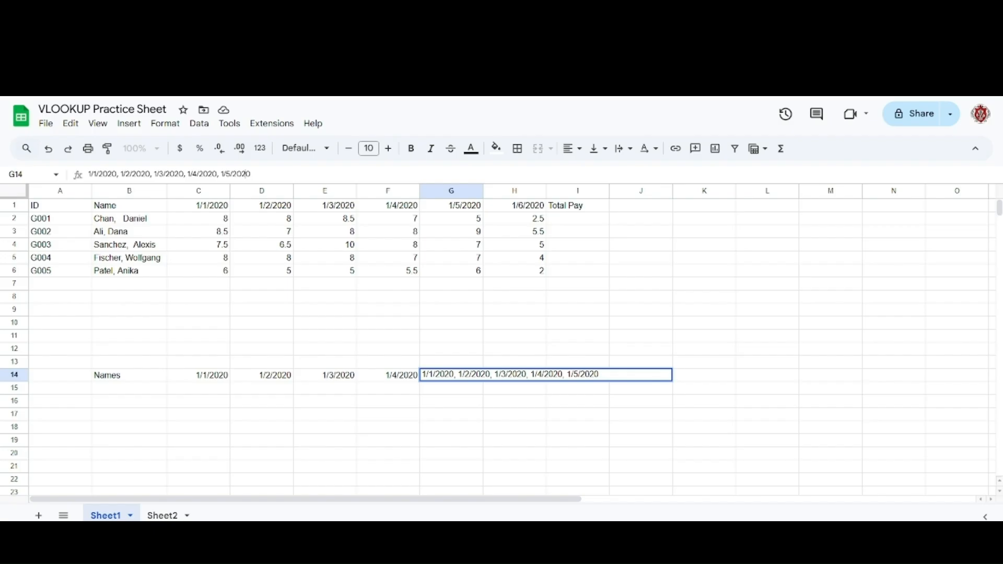
key(Left)
key(BackSpace)
key(BackSpace)
key(BackSpace)
key(BackSpace)
key(BackSpace)
key(BackSpace)
key(BackSpace)
key(BackSpace)
key(BackSpace)
key(BackSpace)
key(BackSpace)
key(BackSpace)
key(BackSpace)
key(BackSpace)
key(BackSpace)
key(BackSpace)
key(BackSpace)
key(BackSpace)
key(BackSpace)
key(BackSpace)
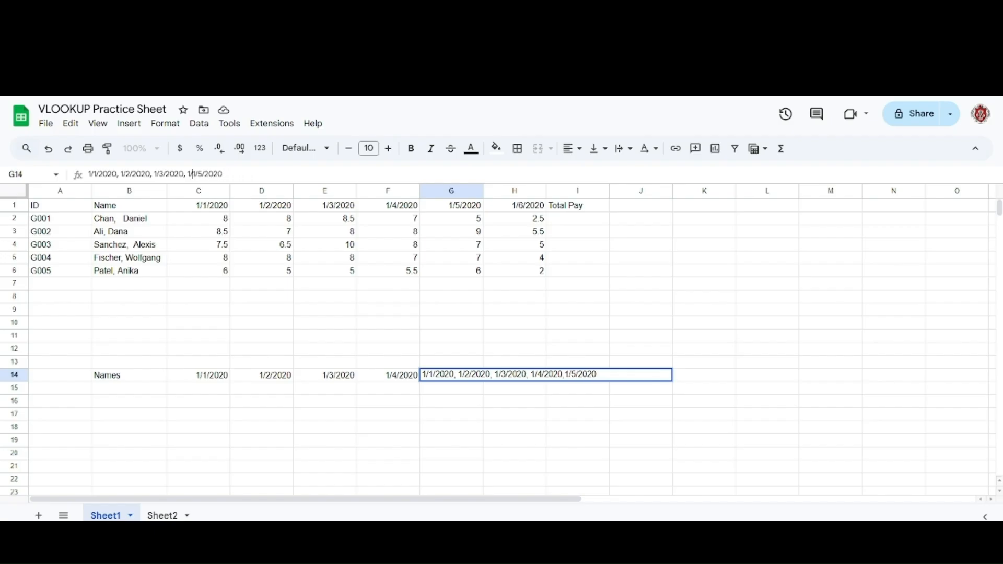
key(Tab)
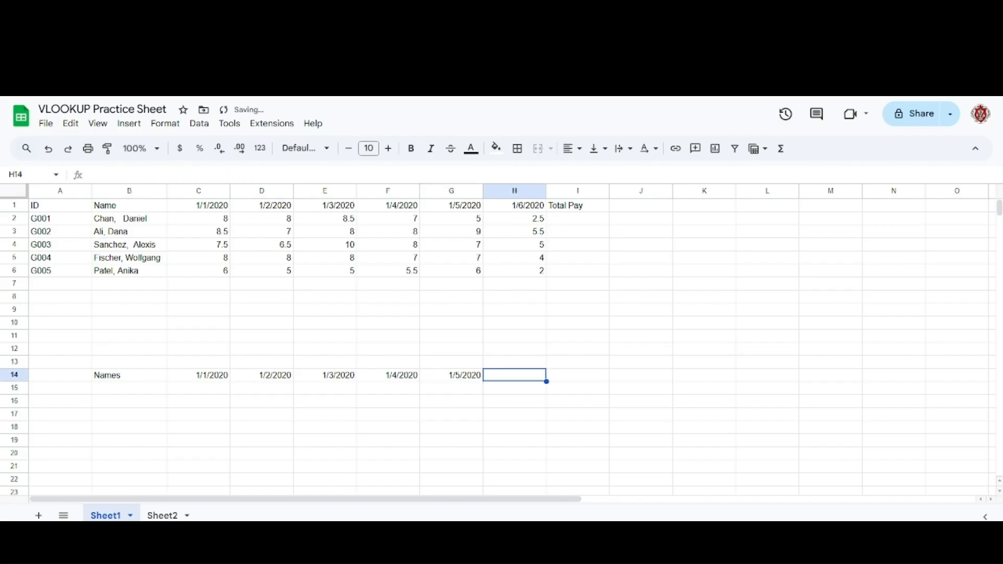
Step: Paste the date list into cell H14 and delete all other dates to leave the header 1/6/2020
click(291, 174)
text(1/1/2020, 1/2/2020, 1/3/2020, 1/4/2020, 1/5/2020, and 1/6/2020)
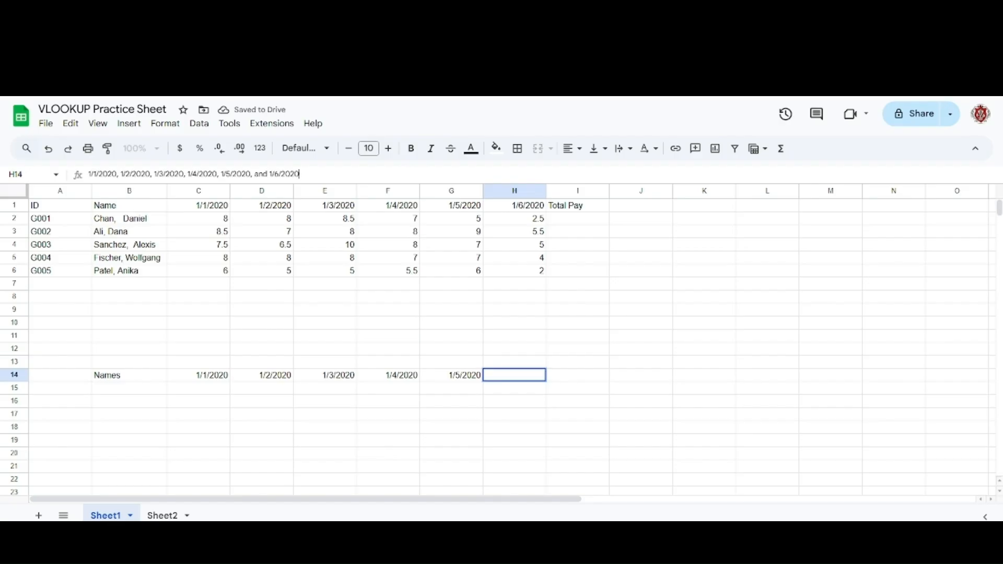
key(BackSpace)
key(BackSpace)
key(BackSpace)
key(BackSpace)
key(BackSpace)
key(BackSpace)
key(BackSpace)
key(BackSpace)
key(BackSpace)
key(BackSpace)
key(BackSpace)
key(BackSpace)
key(BackSpace)
key(BackSpace)
key(BackSpace)
key(BackSpace)
key(BackSpace)
key(BackSpace)
key(BackSpace)
key(BackSpace)
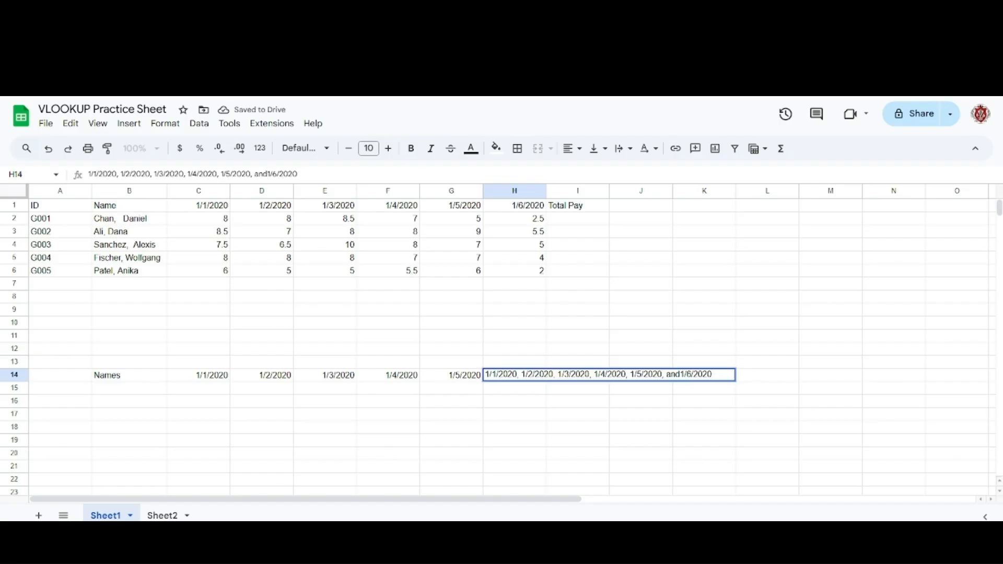
key(BackSpace)
key(BackSpace)
key(BackSpace)
key(BackSpace)
key(BackSpace)
key(BackSpace)
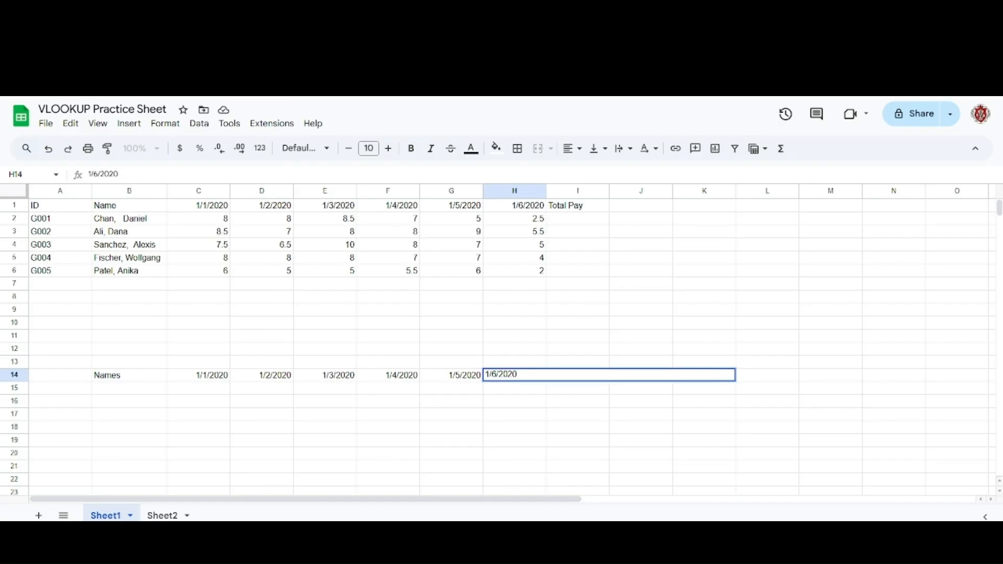
key(Return)
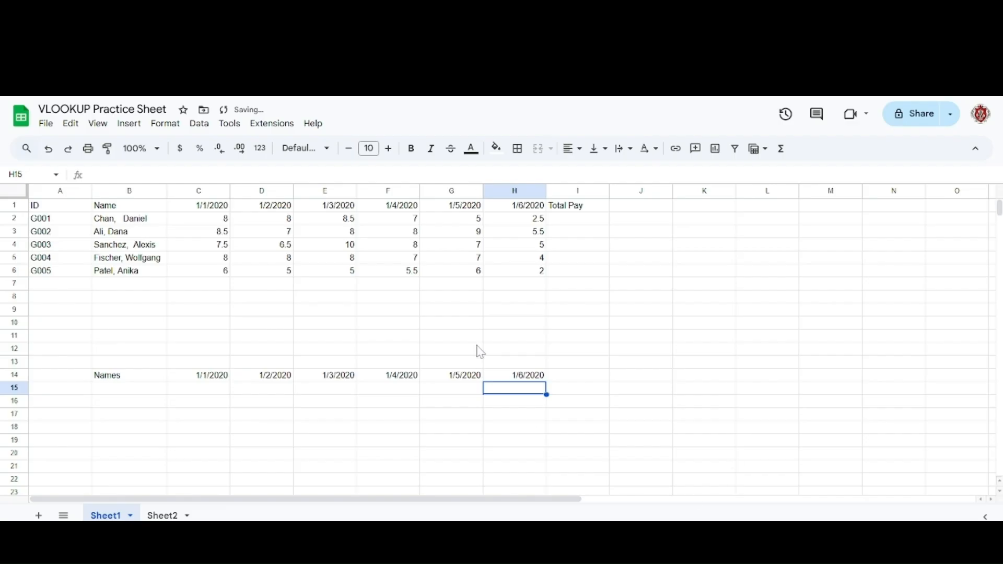
Step: Check the activity page for the next column label and enter Hours in cell I14 of Sheet1
key(ctrl+shift+Tab)
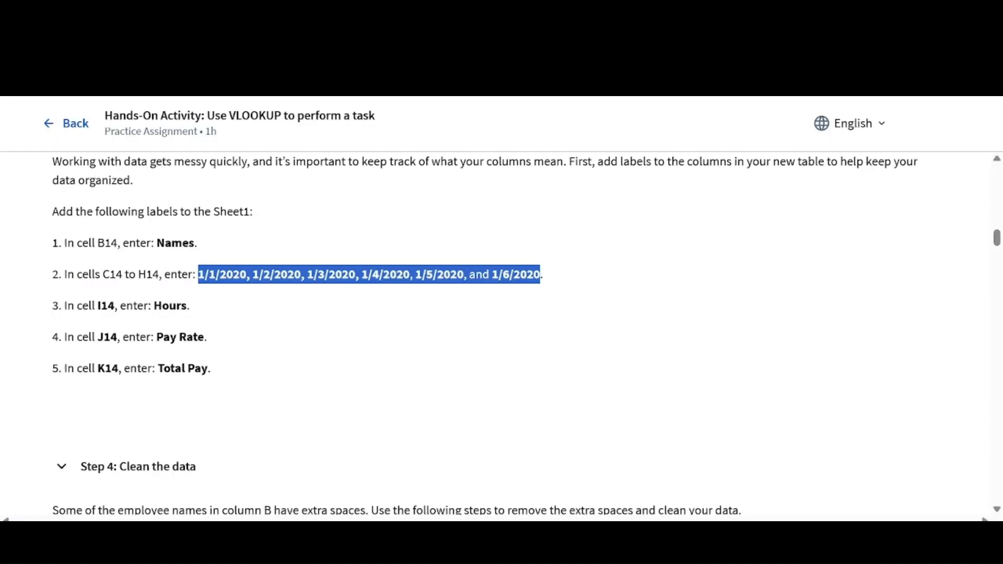
click(293, 321)
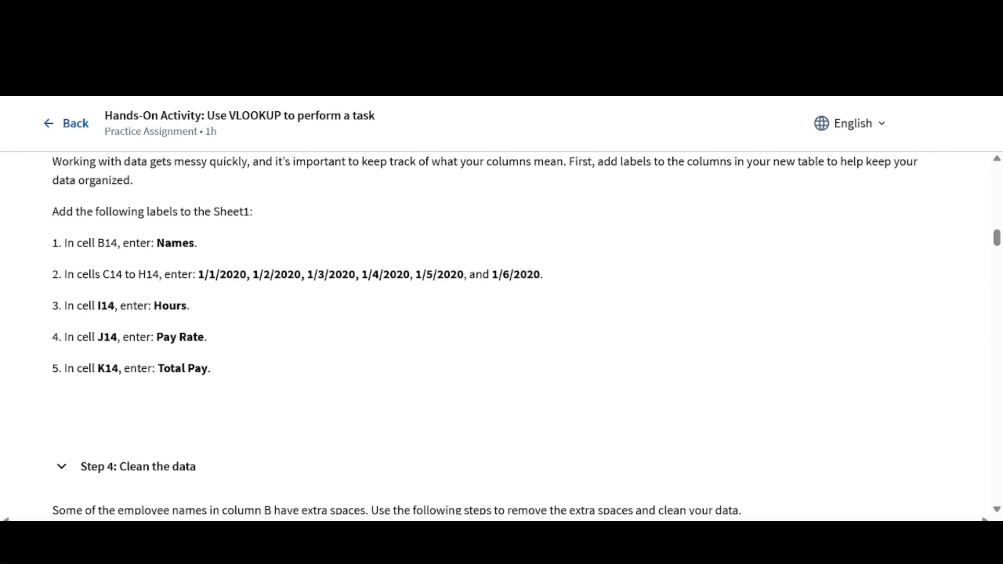
key(ctrl+Tab)
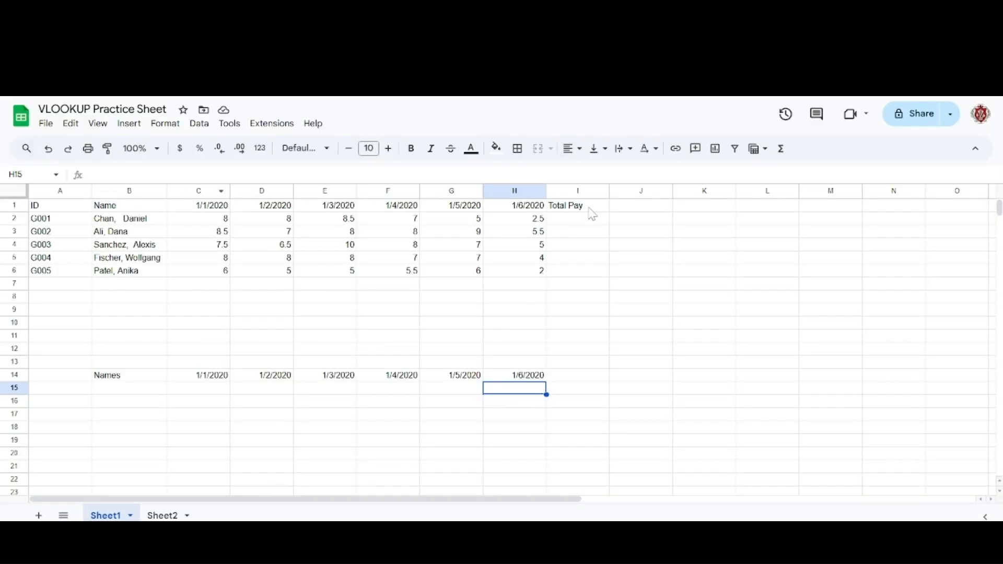
click(573, 377)
text(Hours)
key(Return)
Step: Look up the next label in the activity instructions and enter Pay_Rate in cell J14
key(ctrl+Tab)
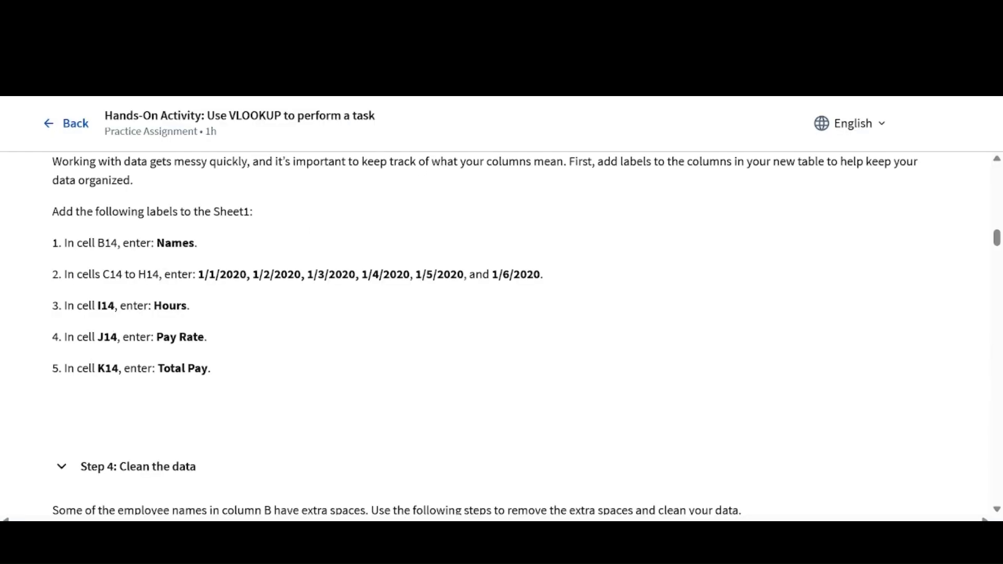
key(ctrl+Tab)
key(Up)
key(Right)
text(Pay)
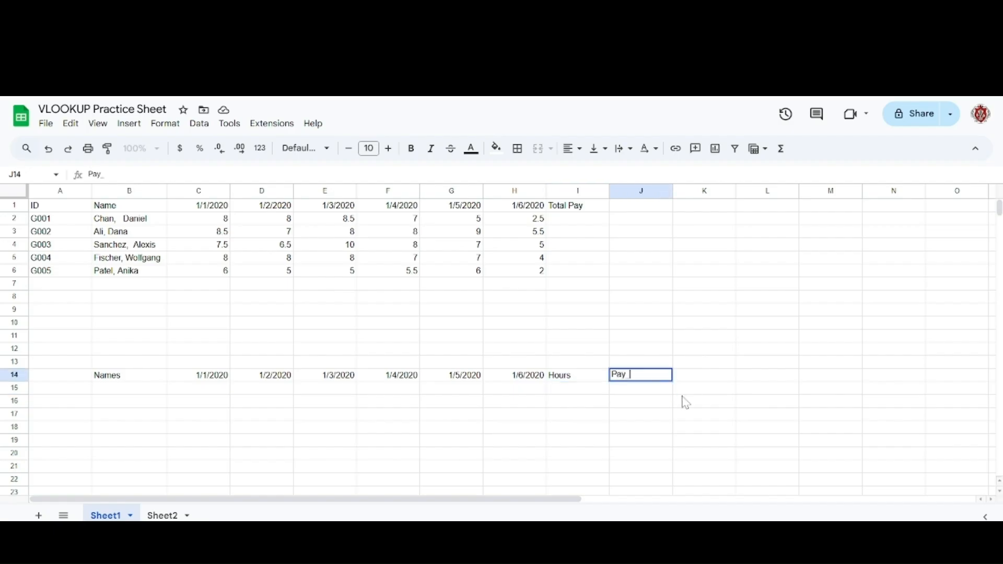
text( Rate)
key(Return)
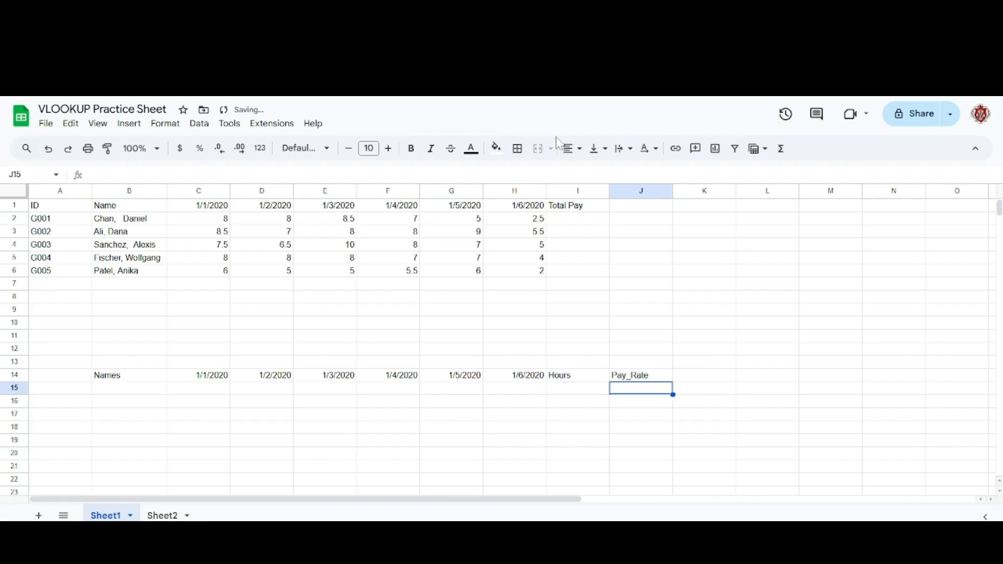
Step: Consult the activity instructions for the last label and enter Total_Pay in cell K14
key(ctrl+Tab)
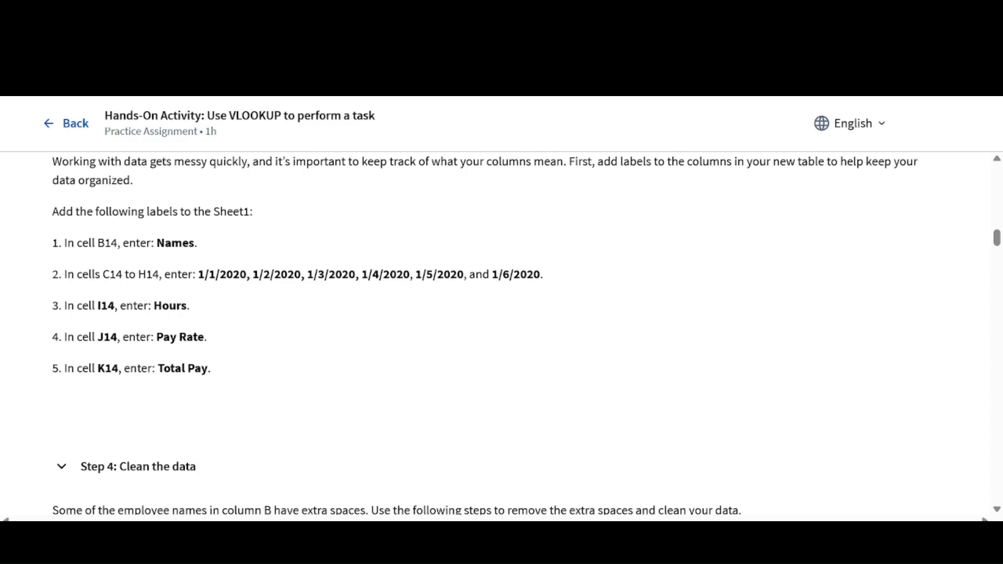
key(ctrl+shift+Tab)
key(Up)
key(Right)
text(Total_Pay)
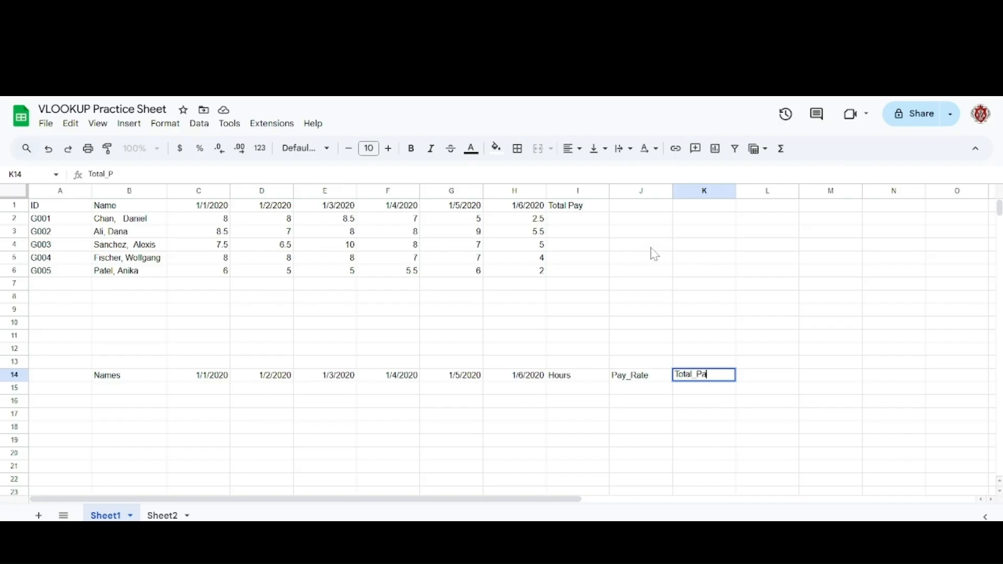
key(Return)
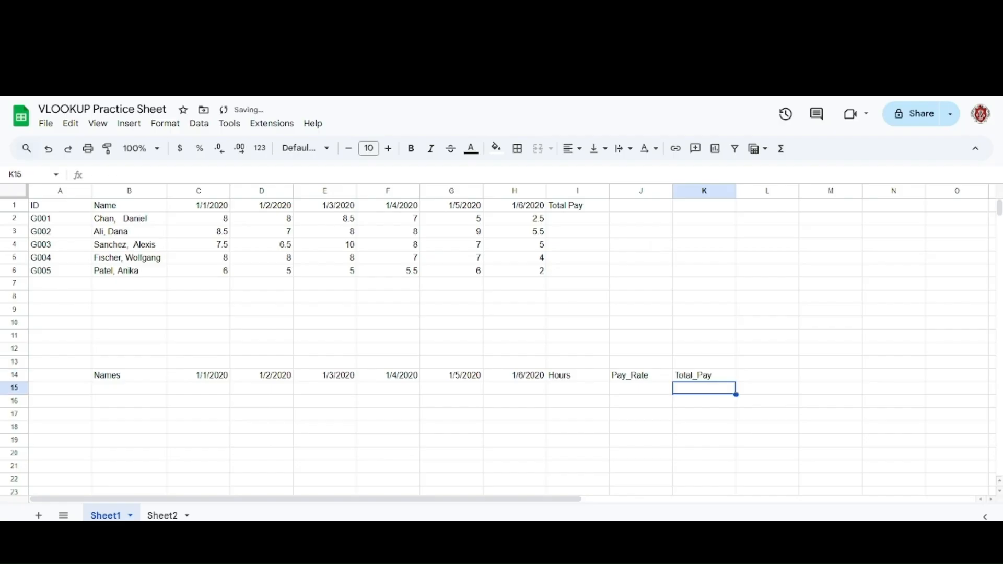
Step: Switch to the activity page, review the label list and read the Step 4 instructions on cleaning the data
key(ctrl+Tab)
scroll(314, 372, down, 3)
scroll(313, 372, up, 3)
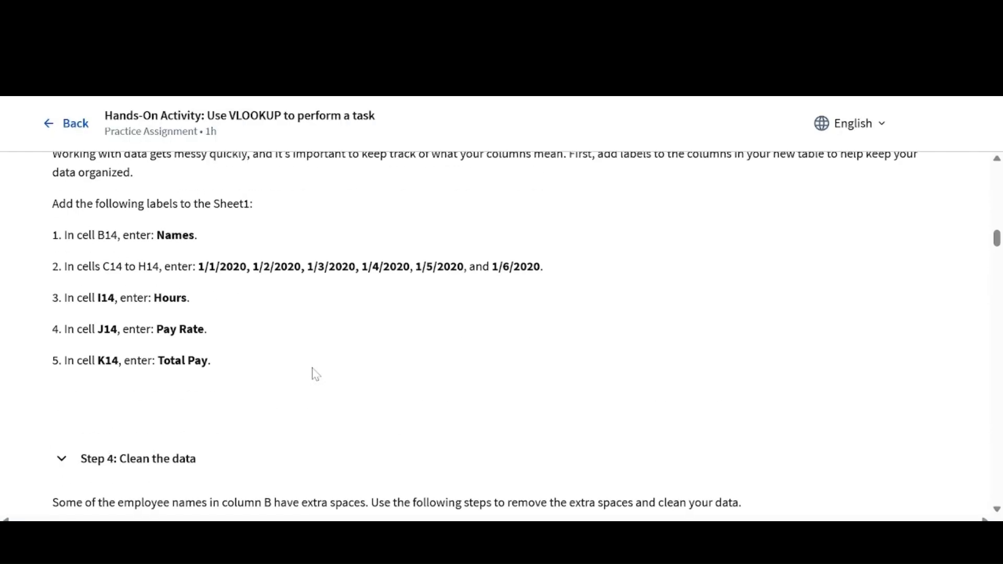
scroll(315, 373, down, 4)
scroll(314, 375, up, 2)
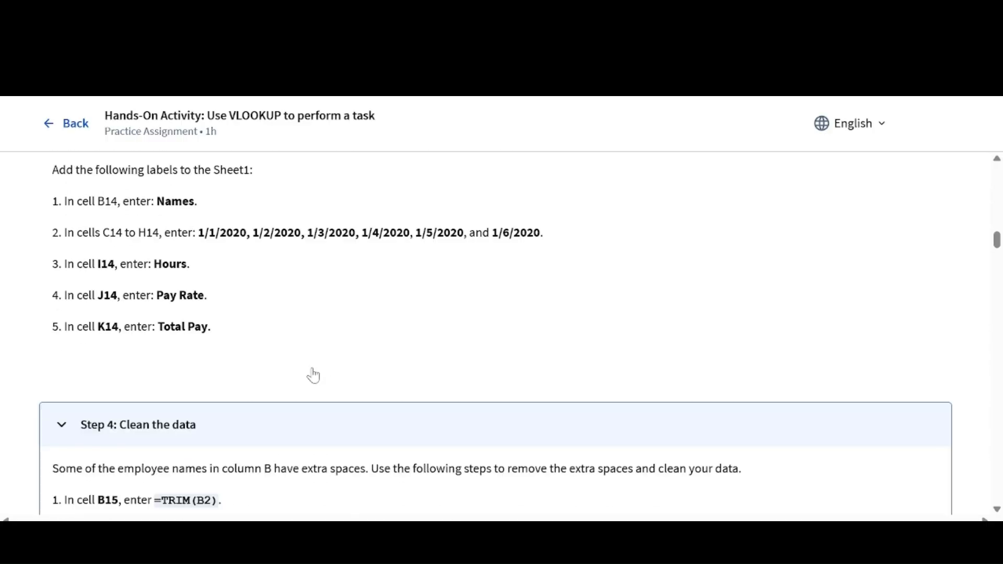
scroll(313, 375, up, 2)
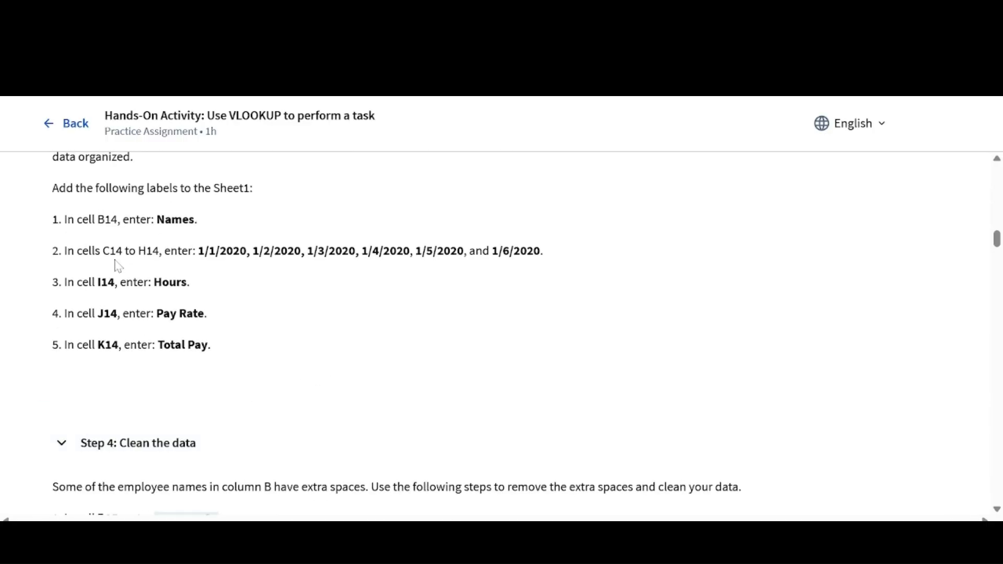
scroll(300, 336, down, 4)
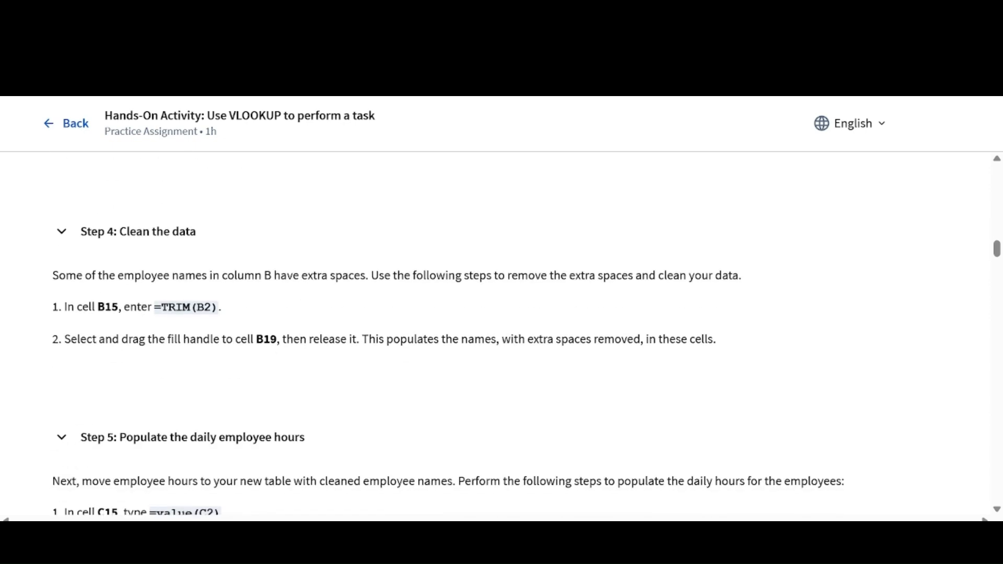
drag(53, 277, 603, 275)
click(327, 295)
scroll(326, 296, down, 1)
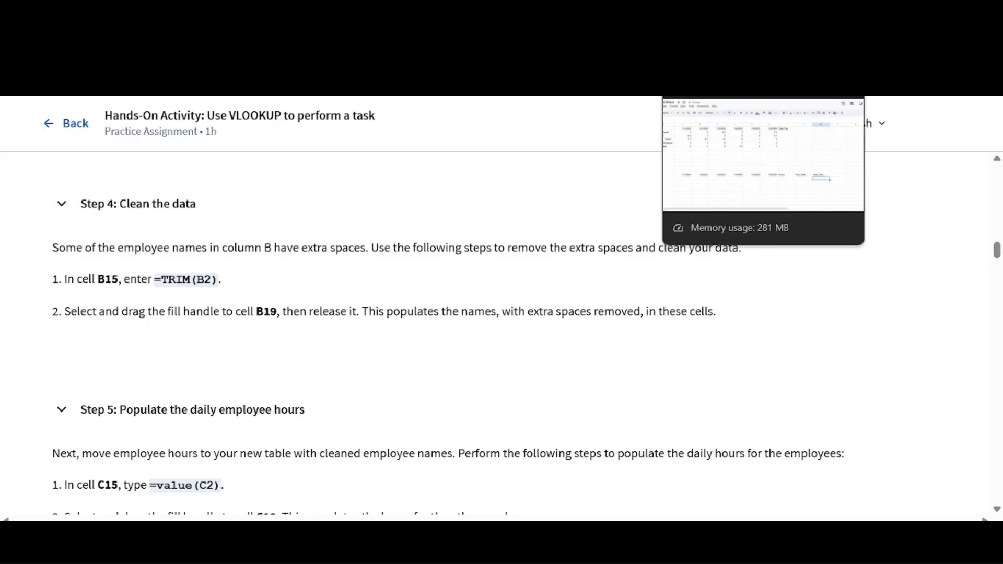
Step: Switch back to the practice spreadsheet and enter the formula =TRIM(B2) in cell B15
click(731, 32)
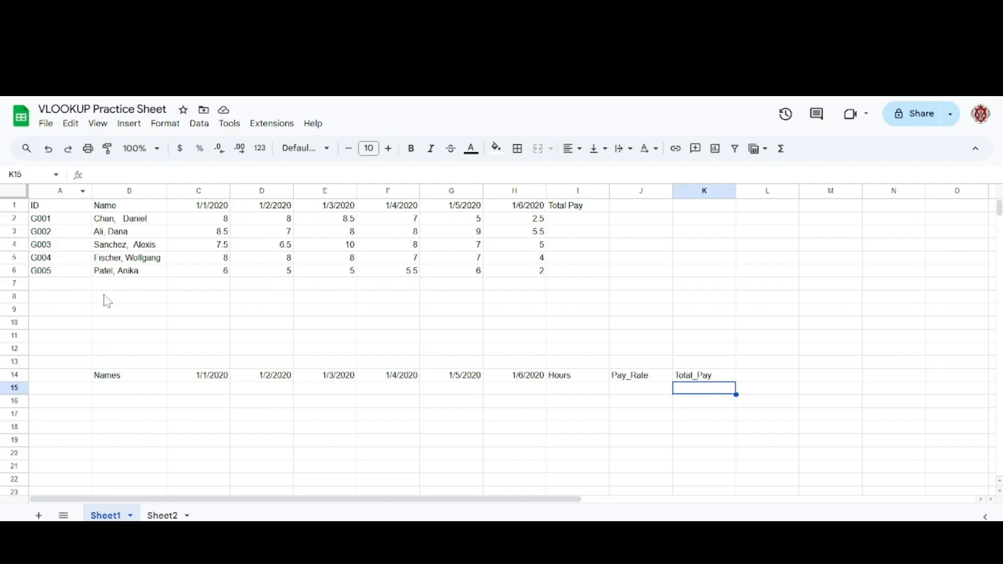
click(122, 389)
text(=TRIM)
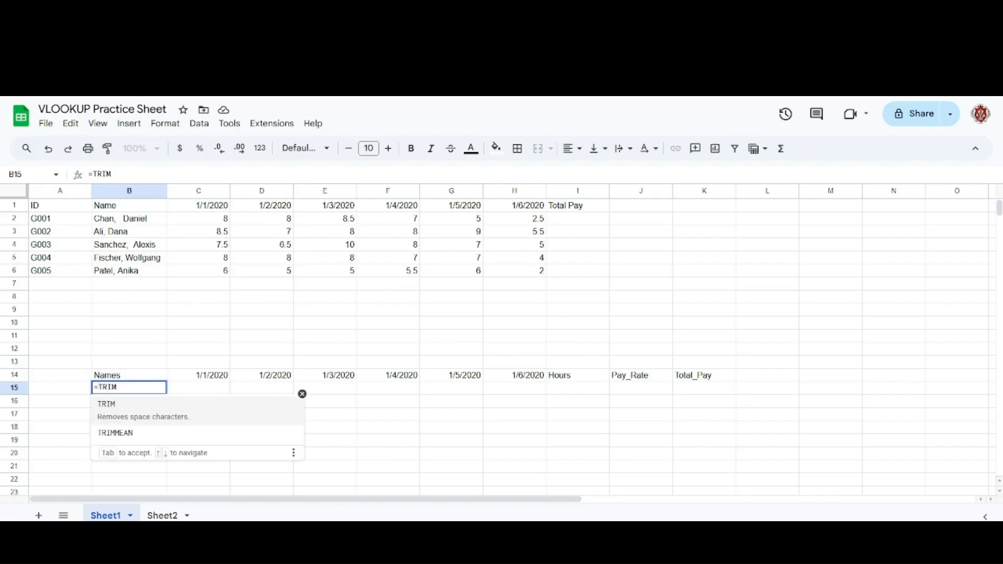
text((B)
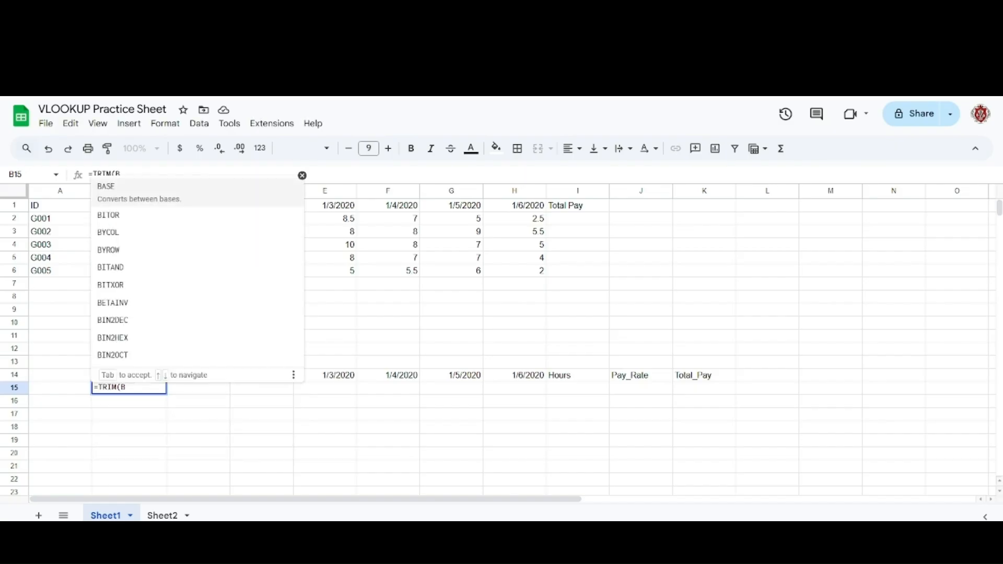
text(2))
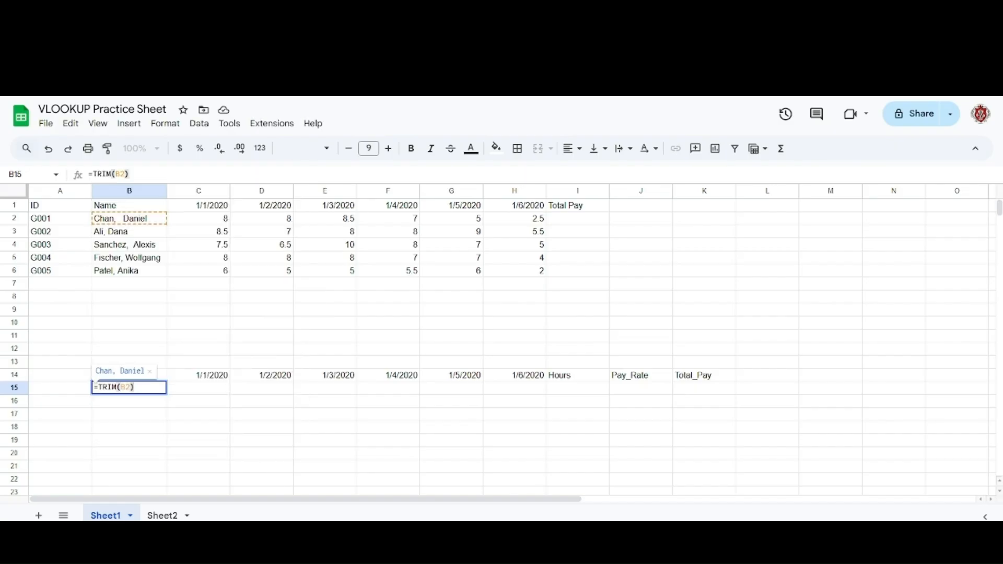
key(Return)
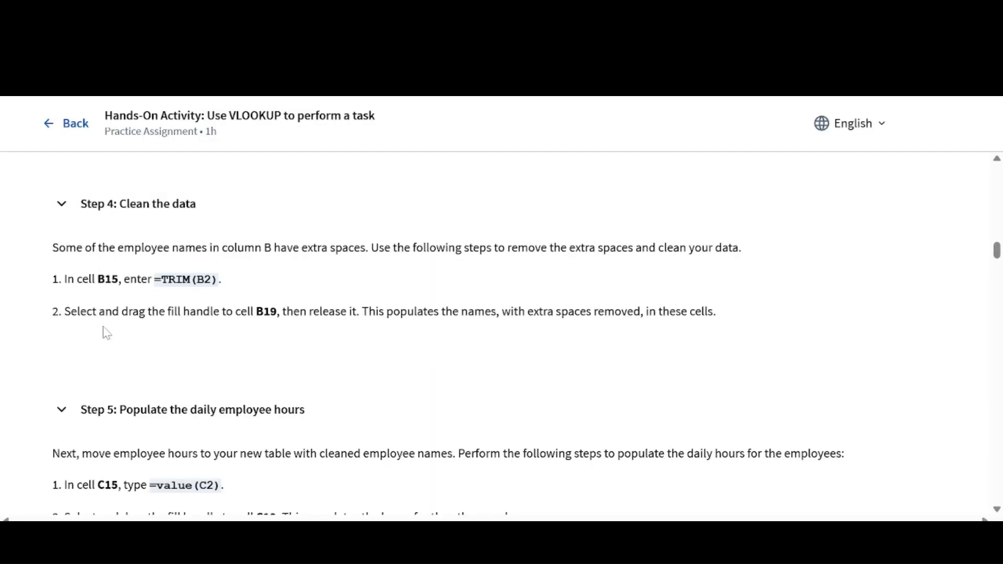
Step: Check the fill instruction on the activity page and fill the TRIM formula from B15 down to B19
drag(77, 312, 368, 312)
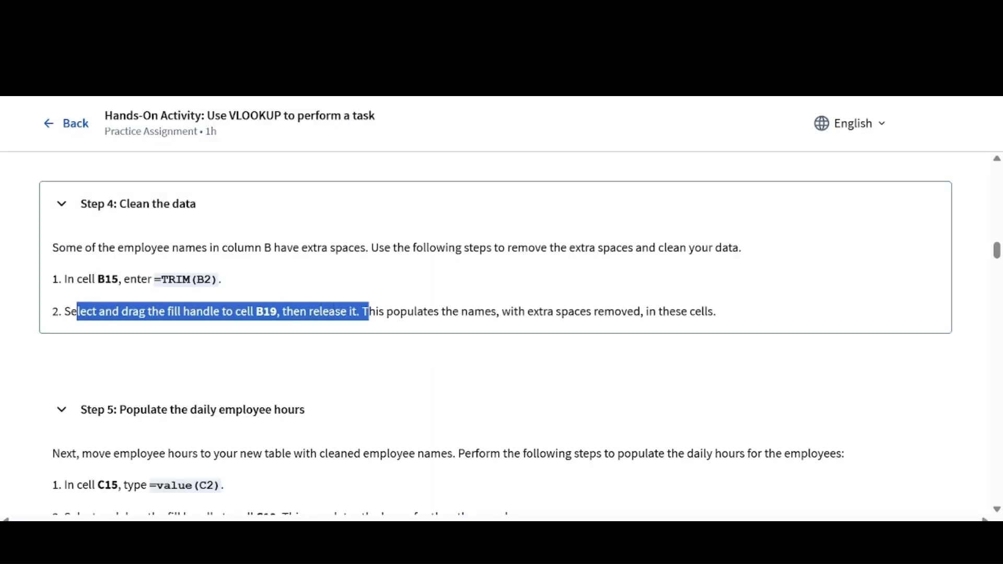
click(716, 26)
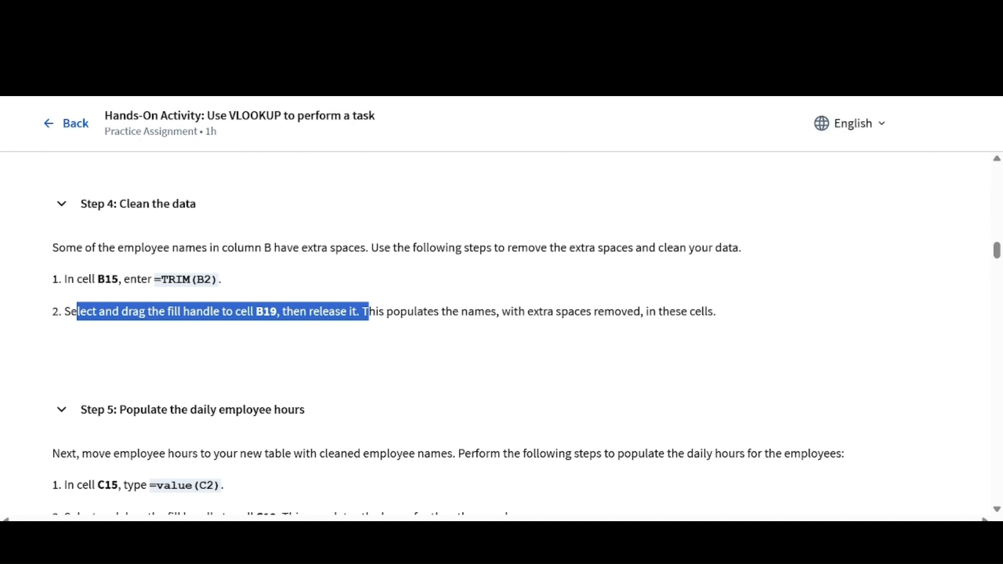
click(145, 391)
click(523, 31)
click(715, 26)
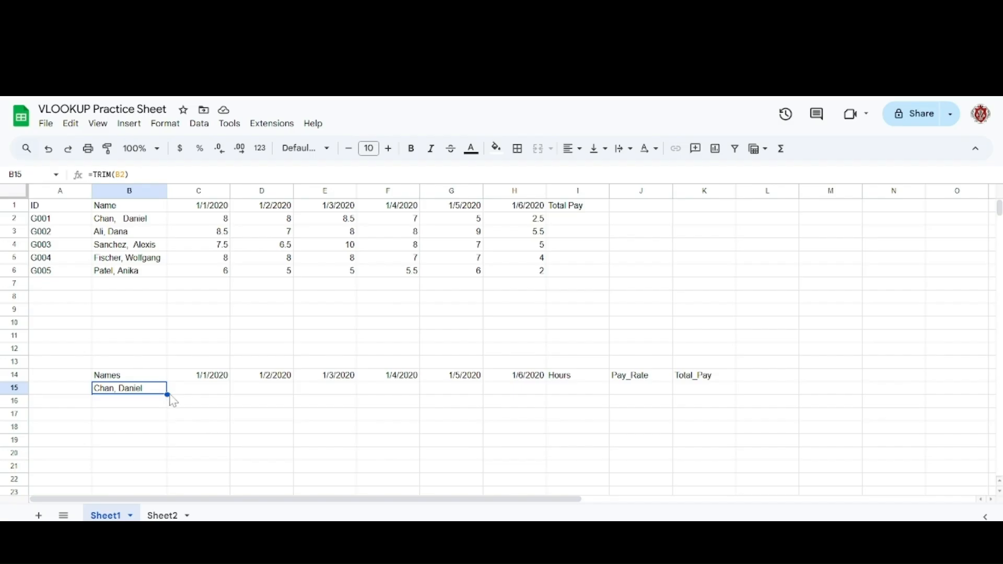
drag(167, 395, 166, 441)
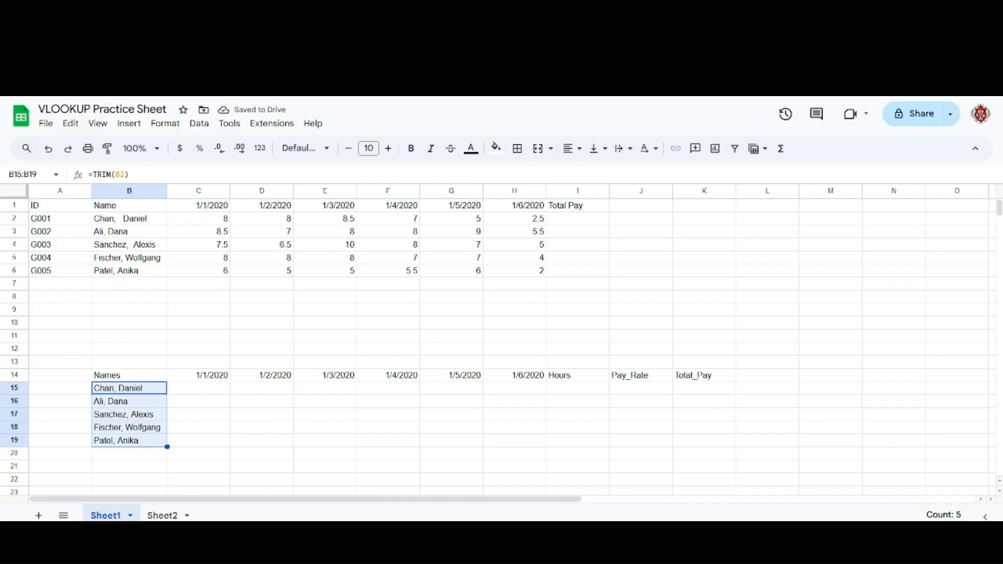
Step: Switch to the activity page and read the Step 5 instructions on populating the daily employee hours
key(alt+Tab)
click(377, 335)
scroll(377, 335, down, 3)
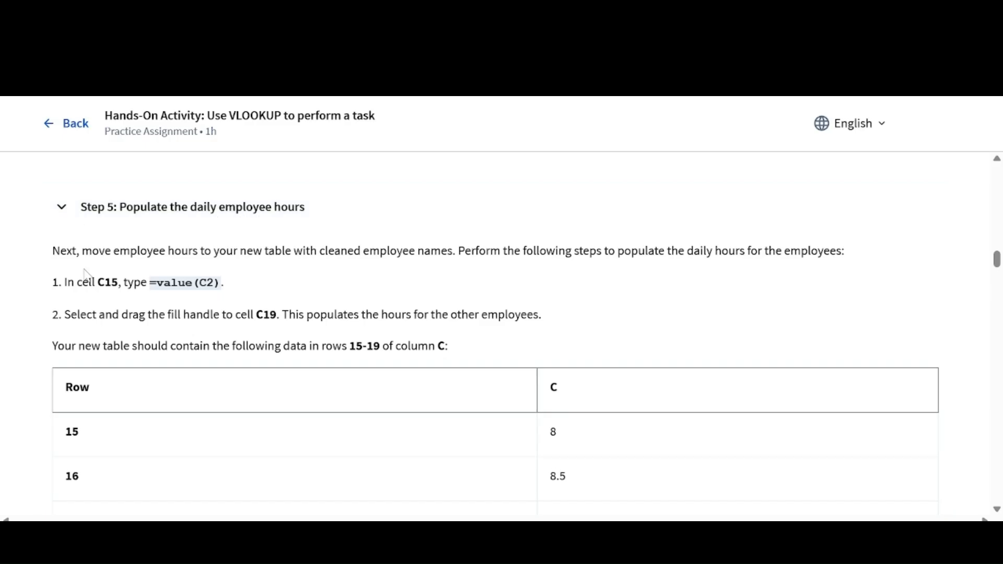
drag(82, 251, 490, 262)
click(493, 262)
scroll(522, 261, down, 1)
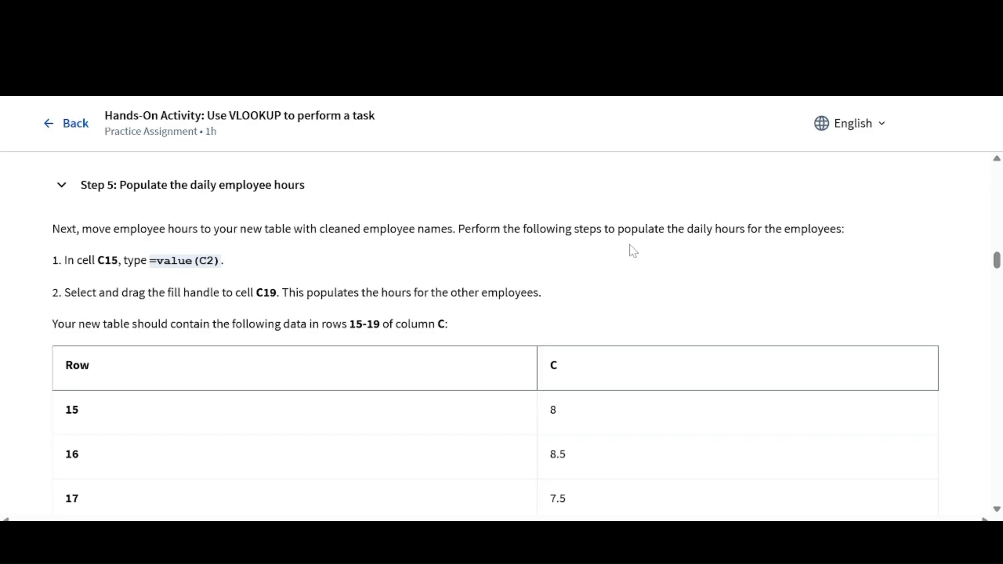
scroll(369, 214, down, 1)
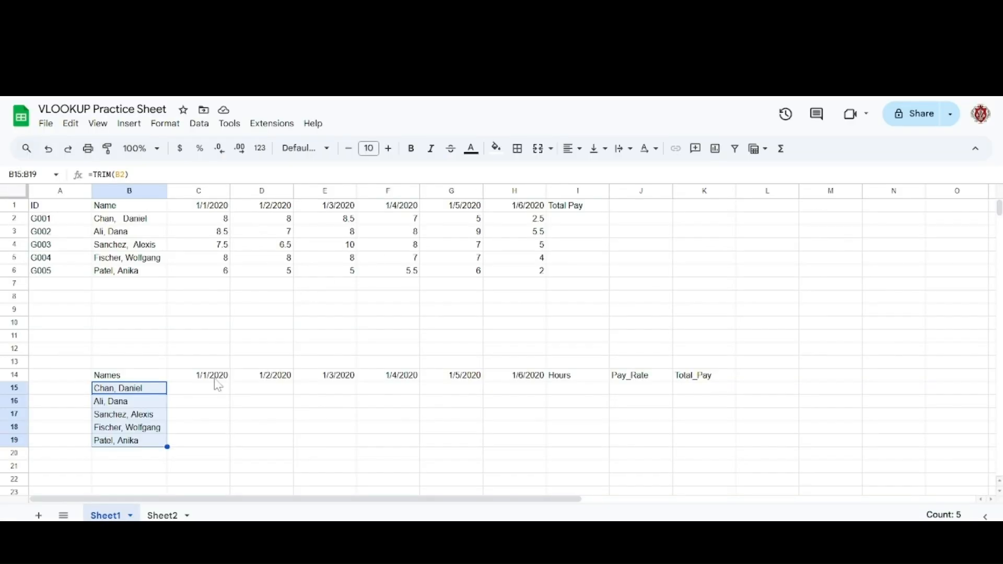
Step: Start a VALUE formula in cell C15 of the practice spreadsheet with C2 as its argument
click(206, 390)
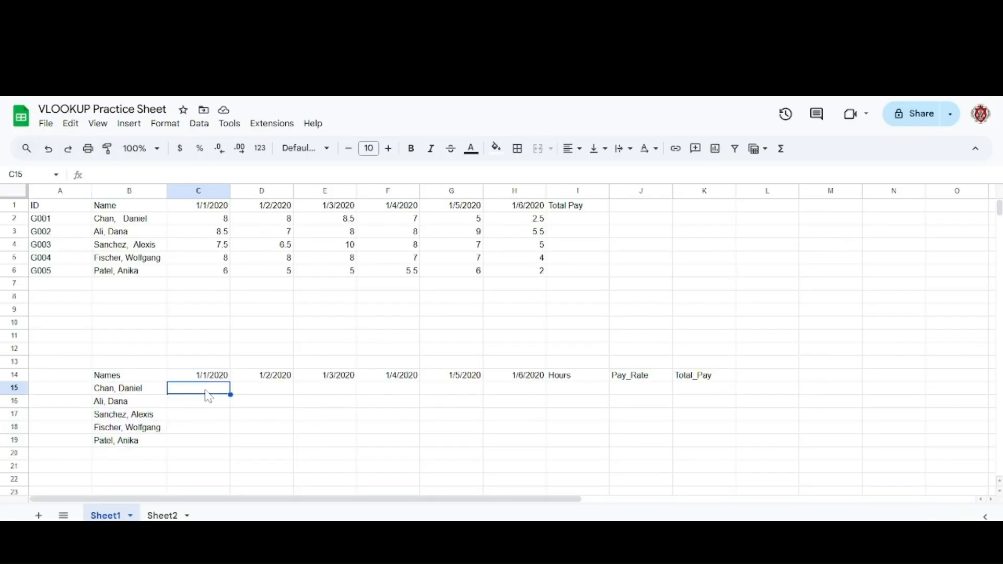
text(=Va)
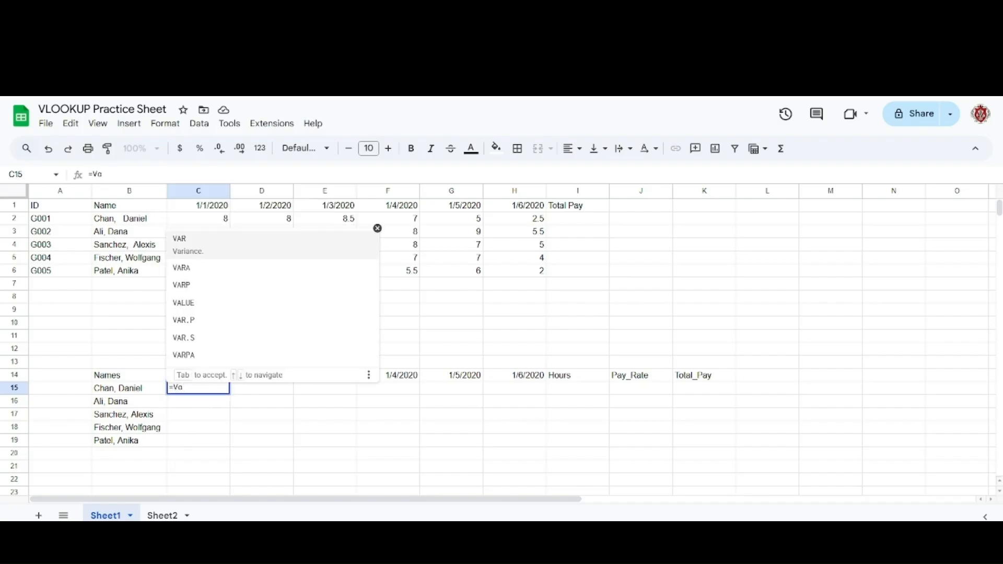
text(lu)
key(Tab)
text(()
key(BackSpace)
text(C2)
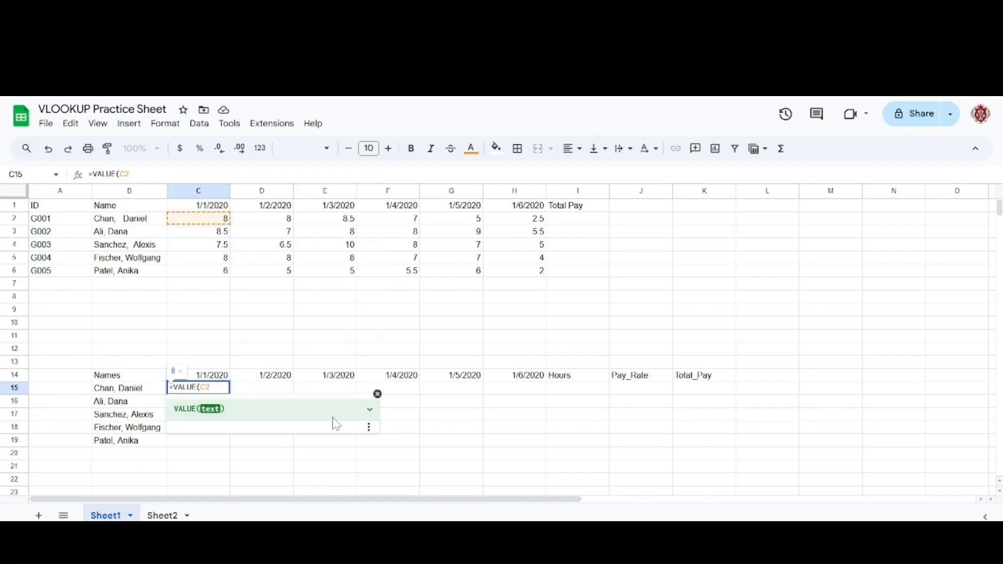
Step: Expand the VALUE function help and clear the unfinished formula from cell C15
click(371, 411)
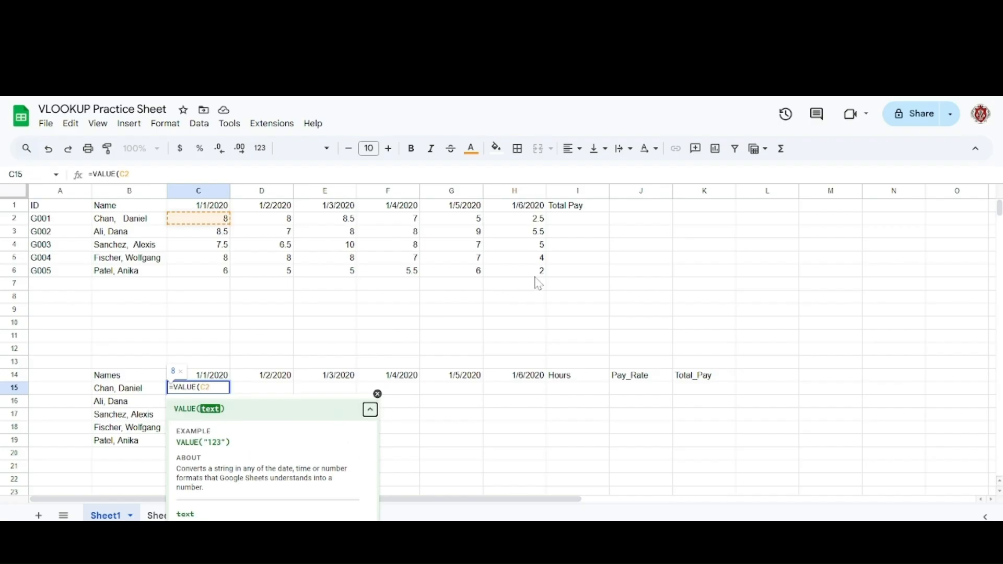
scroll(538, 283, down, 3)
scroll(538, 283, up, 4)
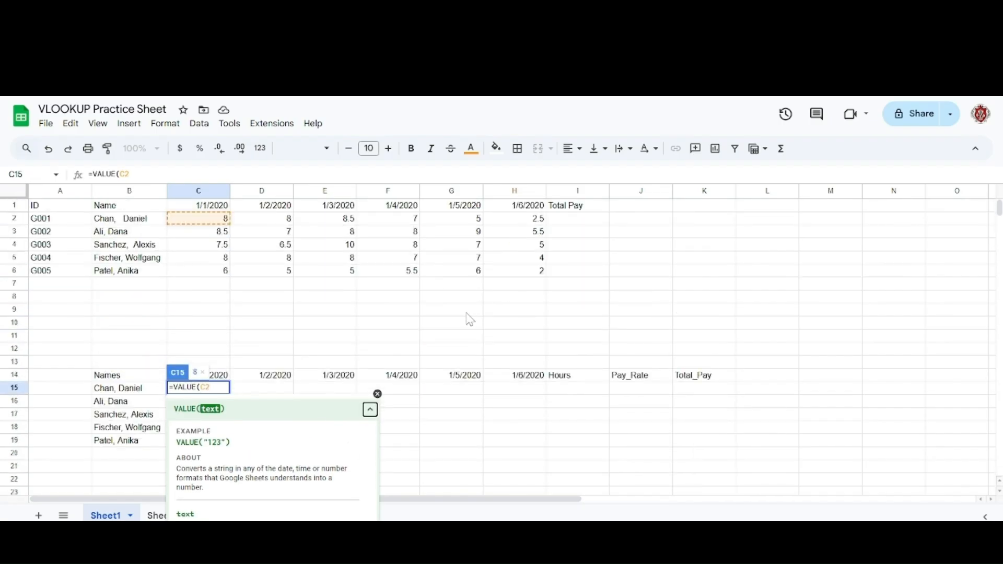
key(ctrl+a)
key(BackSpace)
scroll(354, 416, down, 5)
scroll(354, 417, up, 3)
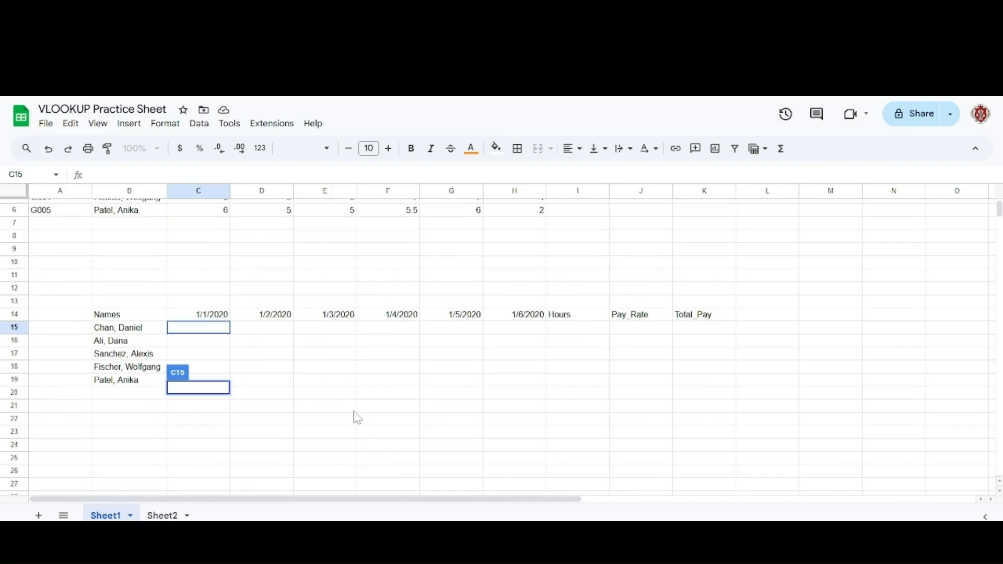
key(Return)
key(Up)
scroll(357, 418, down, 1)
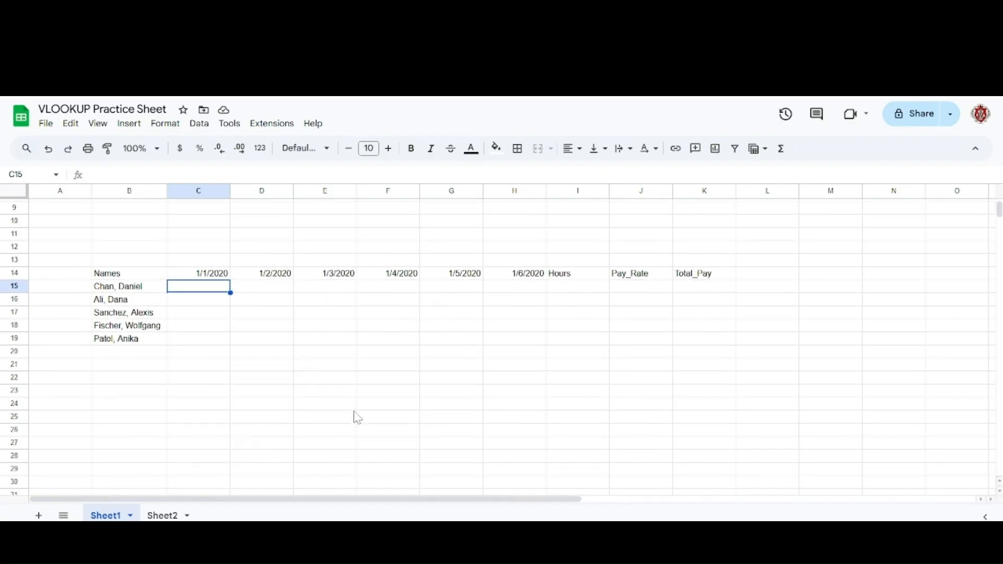
Step: Enter the formula =VALUE(C2) in cell C15, reading the function's description along the way
text(=VAL)
key(Tab)
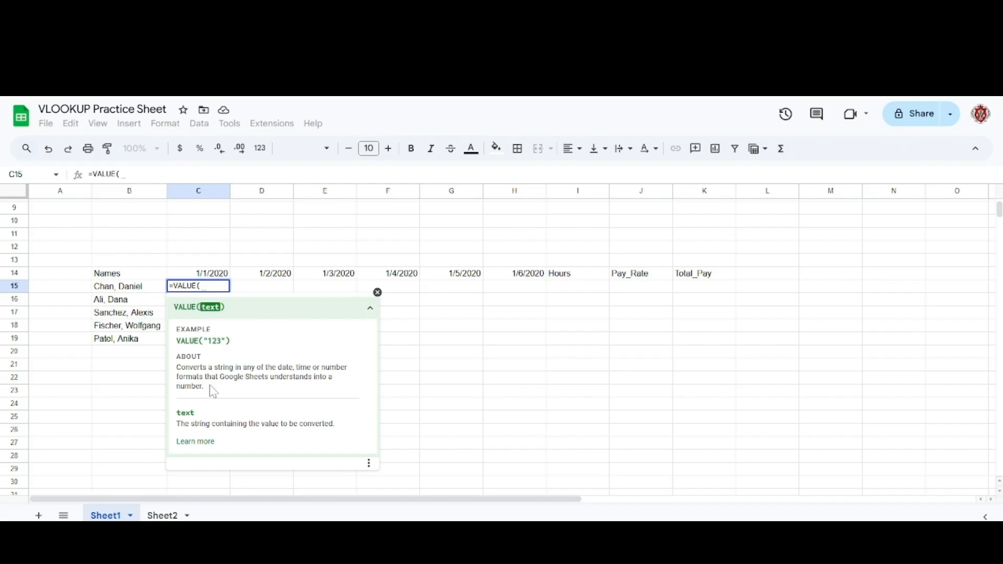
drag(204, 386, 287, 376)
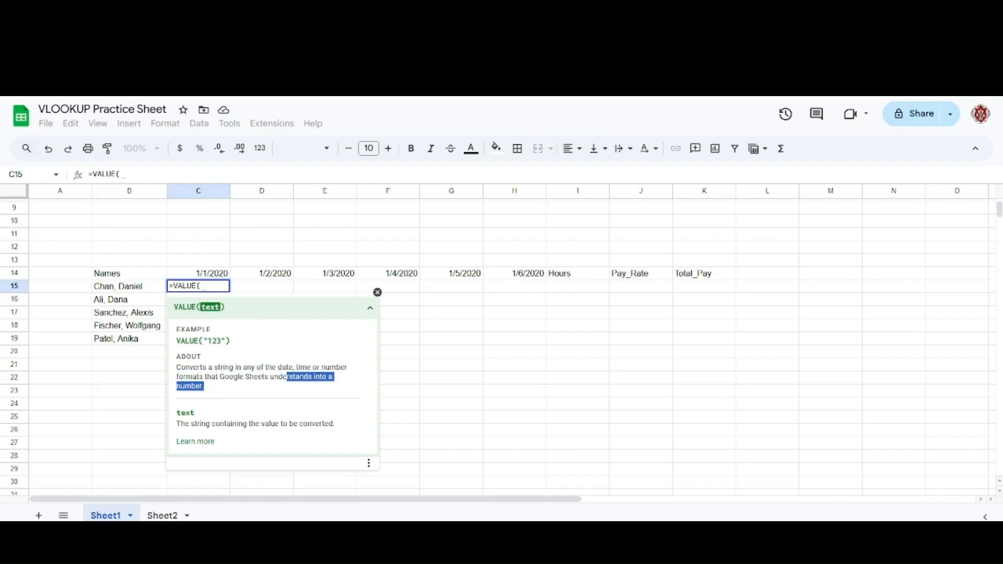
click(230, 389)
text(C2))
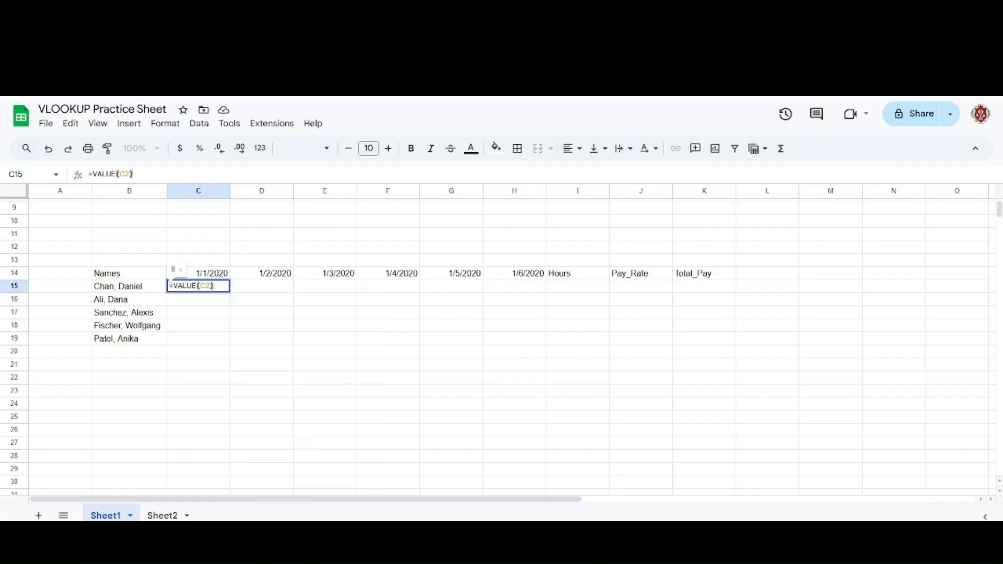
key(Return)
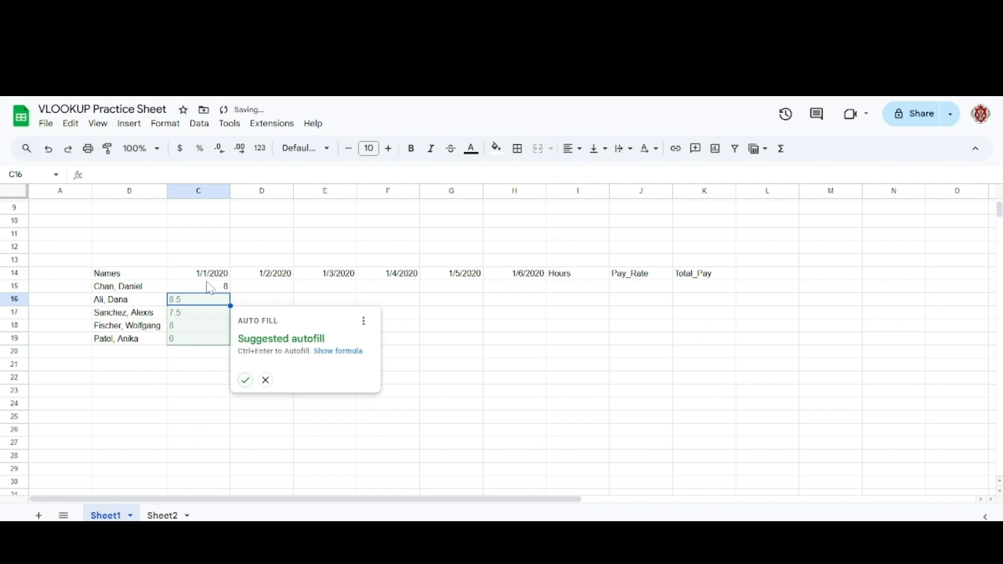
Step: Accept the suggested autofill of the VALUE formula down to C19 and check the activity's Step 5 fill instruction
scroll(210, 287, up, 3)
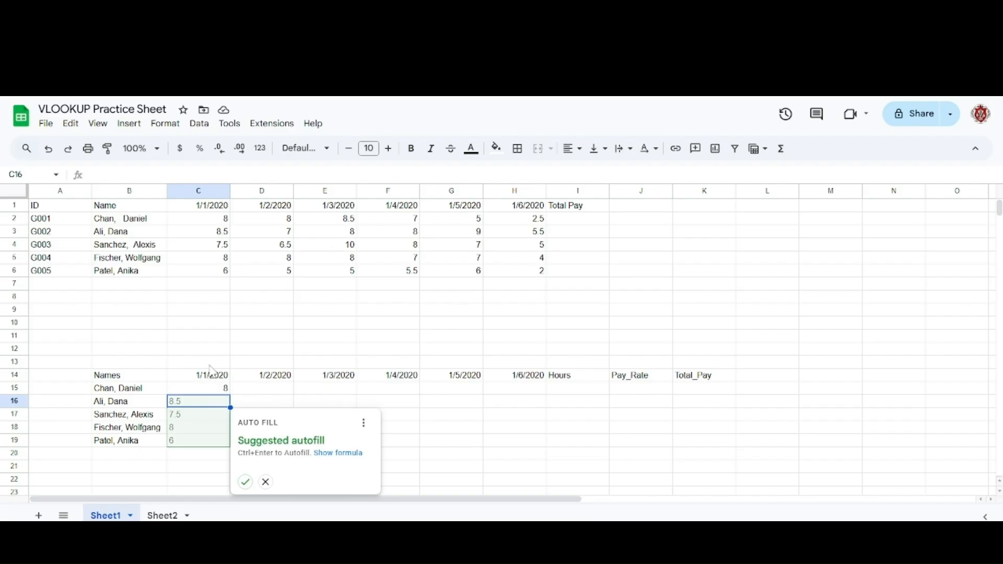
click(244, 483)
scroll(291, 397, down, 1)
scroll(293, 396, up, 1)
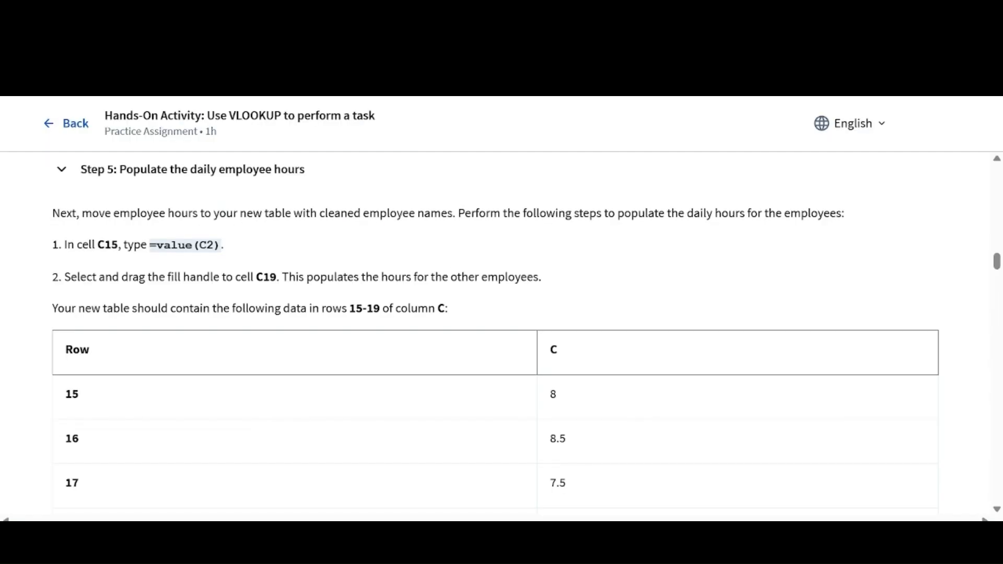
scroll(434, 298, down, 1)
scroll(434, 298, up, 1)
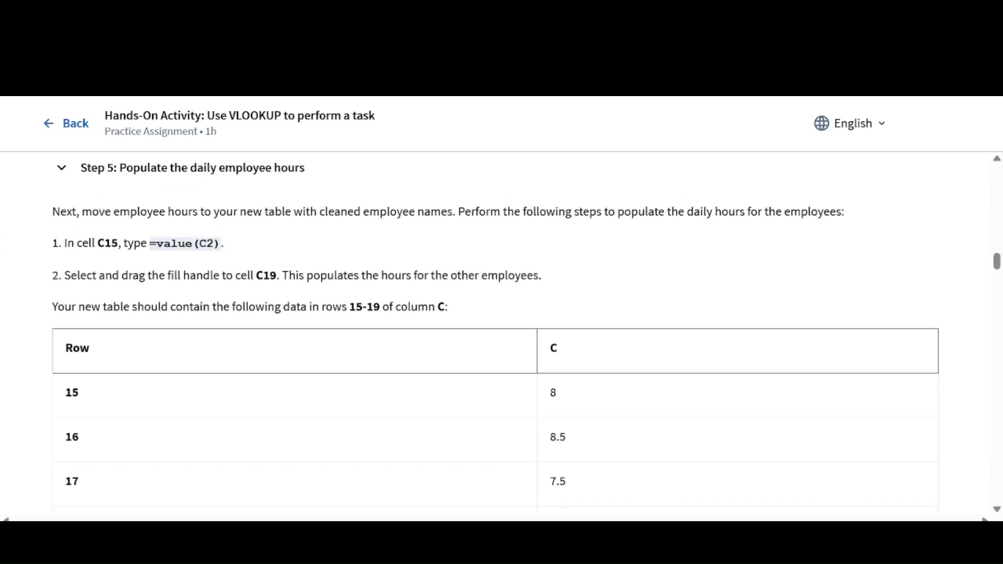
Step: Return to the practice spreadsheet and inspect the filled VALUE formulas in column C from row 15 downward
key(ctrl+Tab)
key(Down)
key(Up)
key(Up)
key(Down)
key(Down)
key(Down)
key(Down)
key(Up)
key(Up)
key(Up)
key(Up)
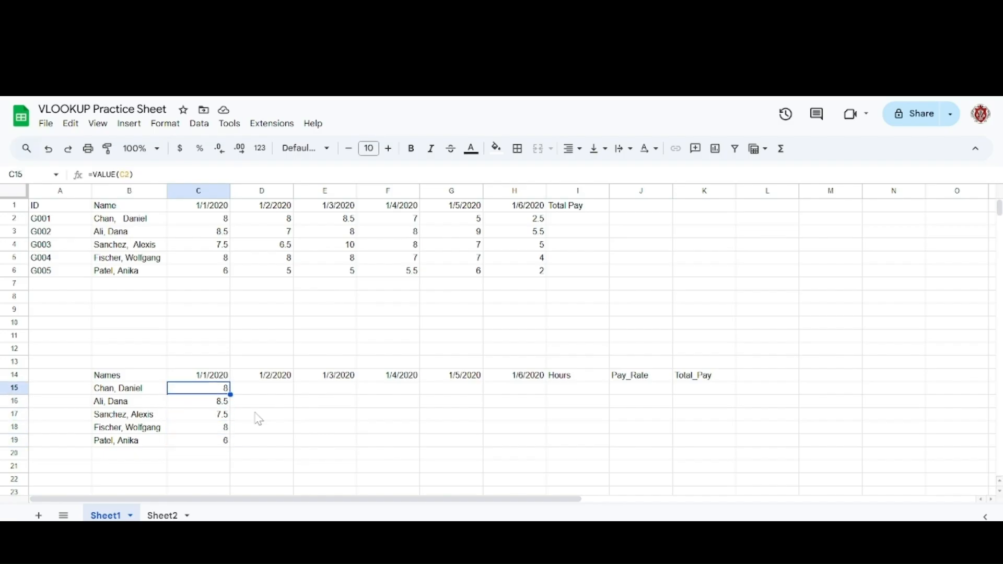
Step: Switch to the activity page and review the expected values for rows 15 to 19 of column C
key(ctrl+Tab)
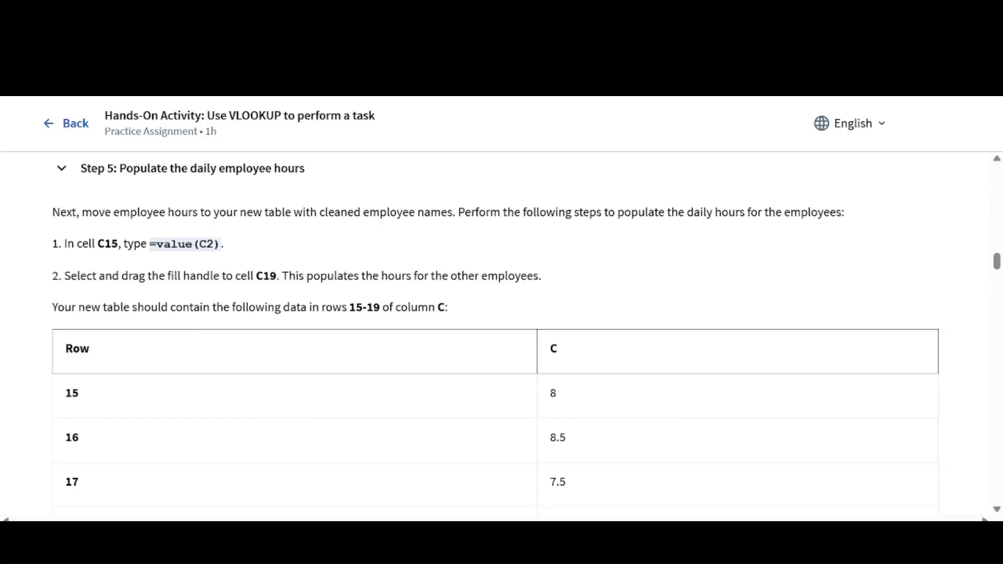
scroll(571, 265, down, 1)
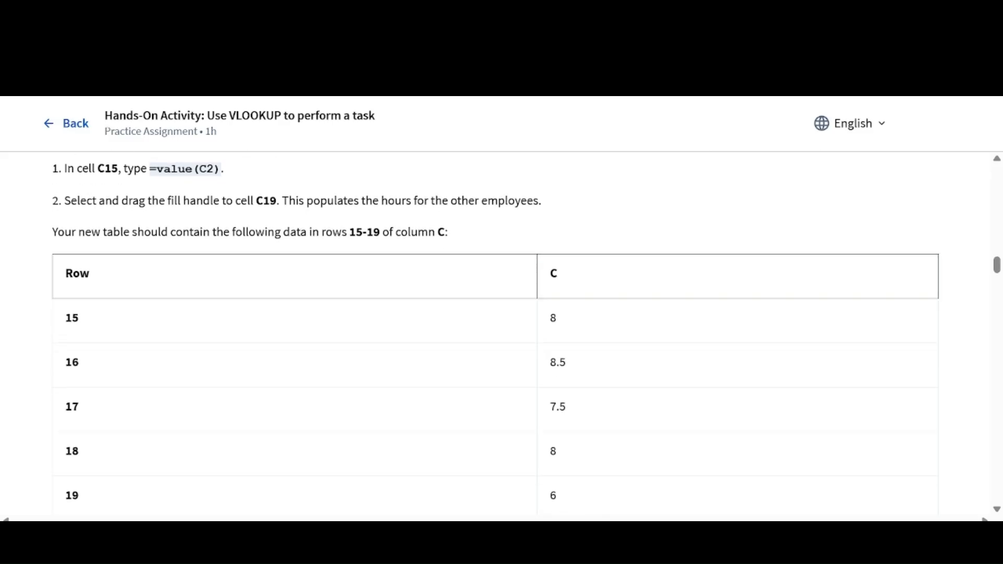
scroll(571, 334, down, 1)
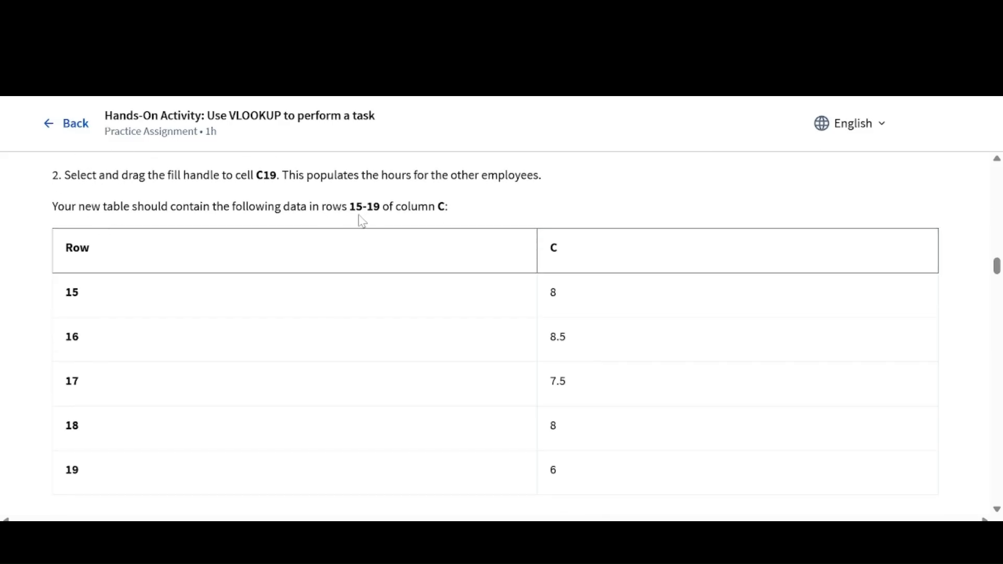
scroll(594, 208, down, 1)
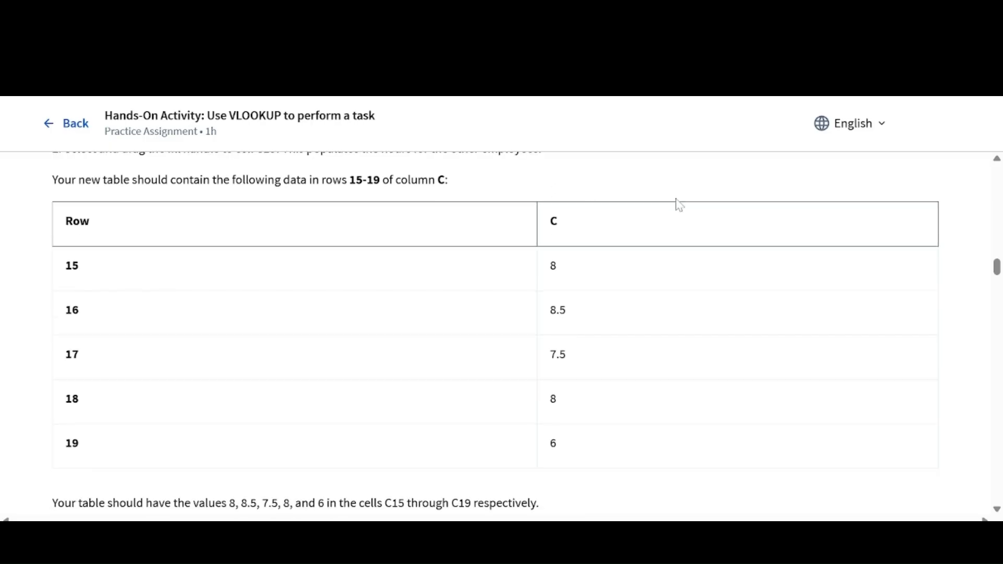
scroll(699, 195, down, 1)
scroll(661, 259, up, 1)
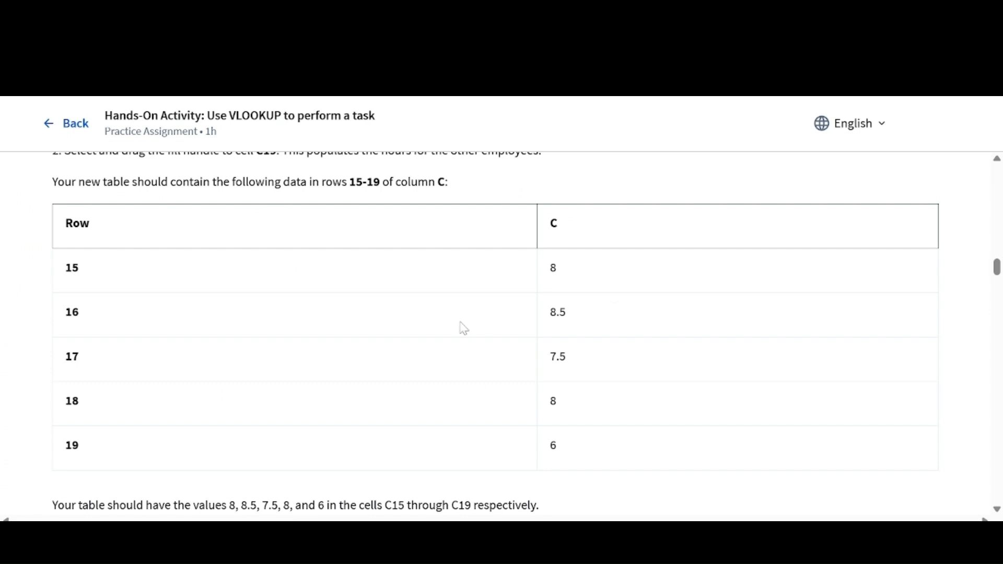
Step: Read the Step 5 instructions on populating each employee's remaining hours from column C across to column H
scroll(459, 327, down, 4)
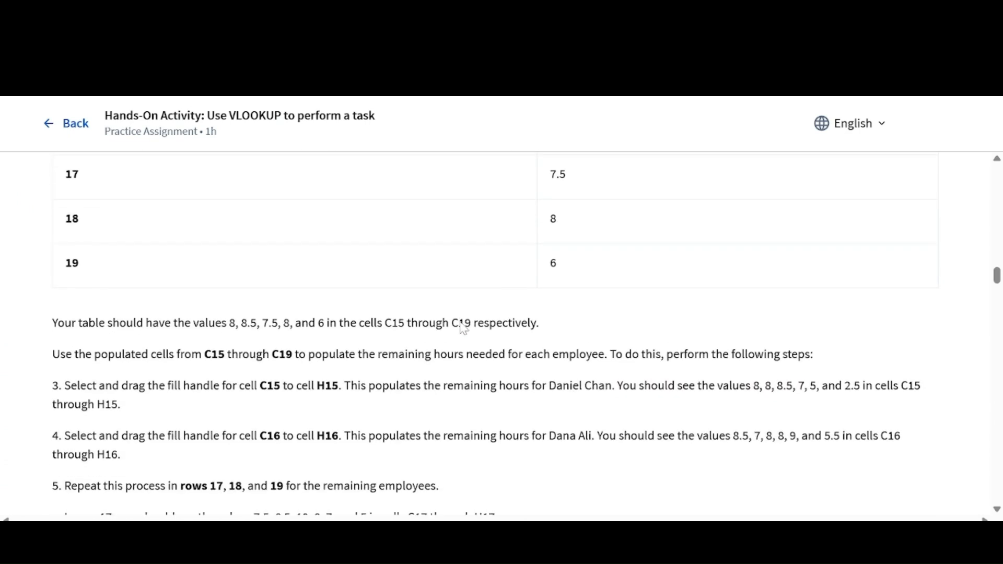
scroll(459, 327, down, 2)
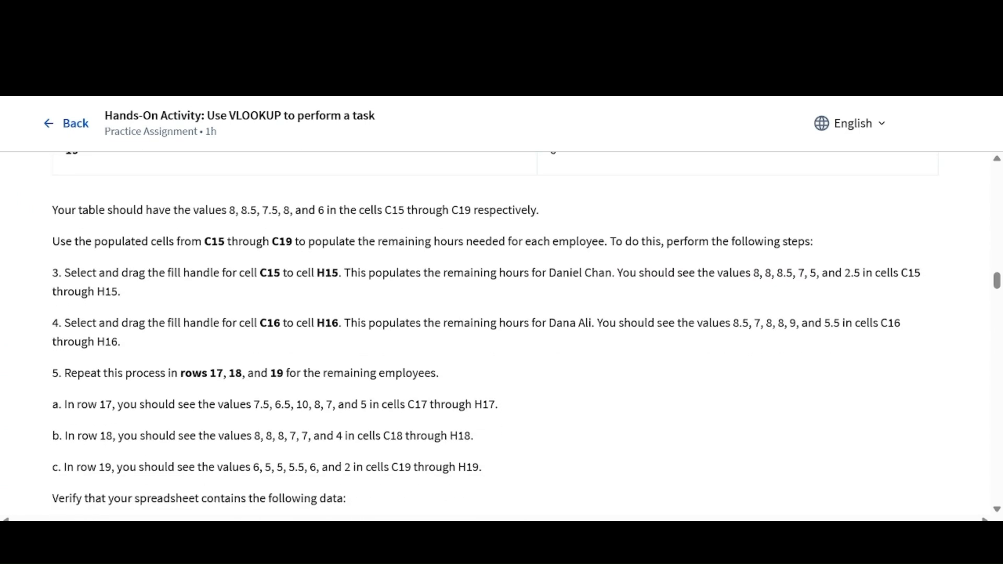
scroll(459, 327, down, 1)
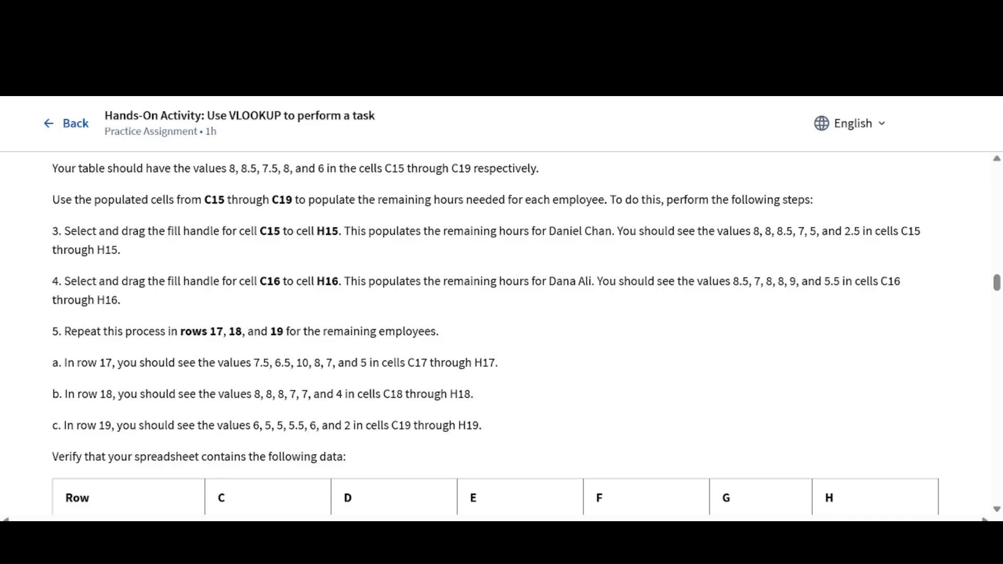
drag(204, 200, 362, 200)
click(363, 200)
drag(508, 200, 658, 200)
click(696, 221)
scroll(696, 221, down, 3)
scroll(696, 221, down, 2)
scroll(696, 222, up, 4)
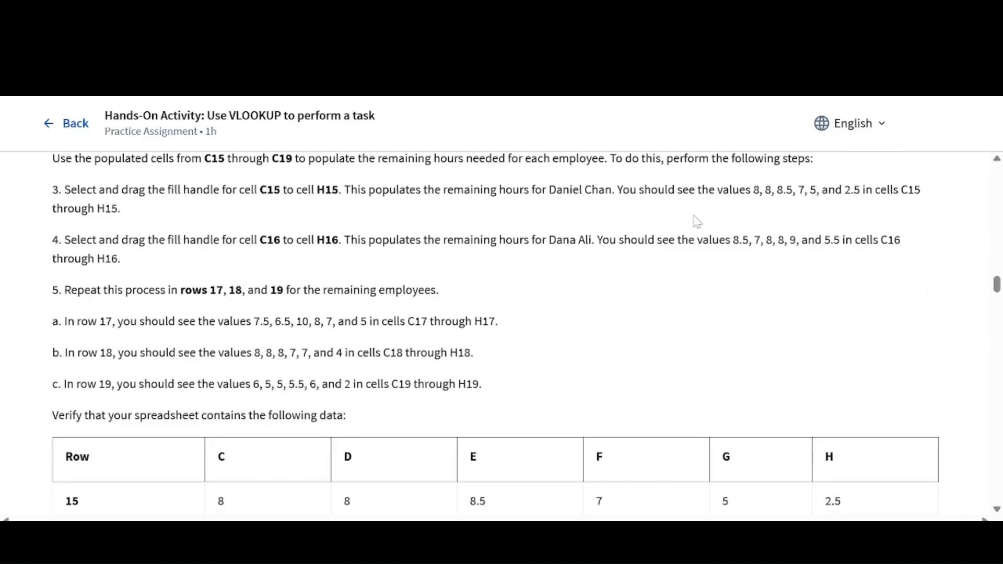
scroll(495, 333, up, 1)
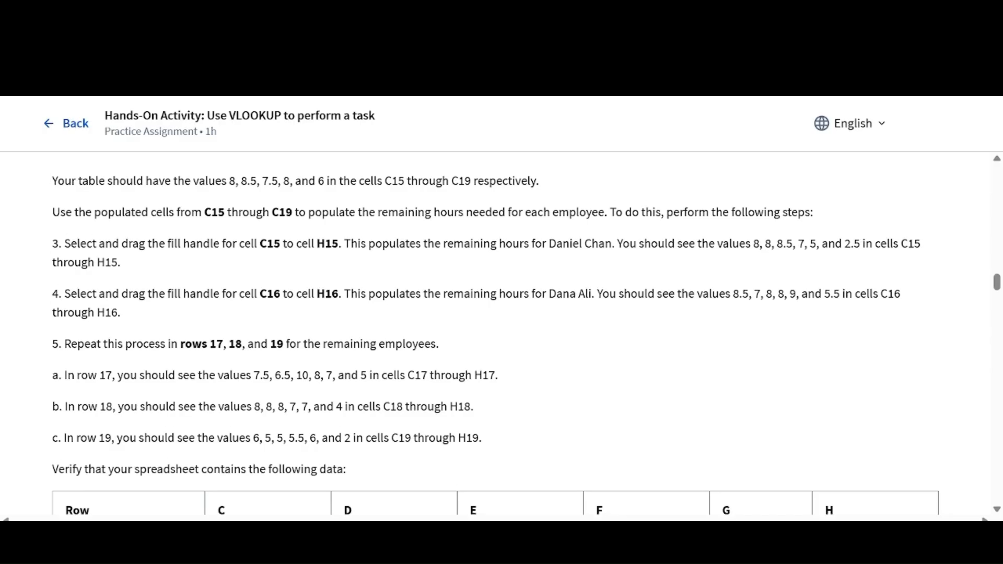
scroll(495, 339, down, 1)
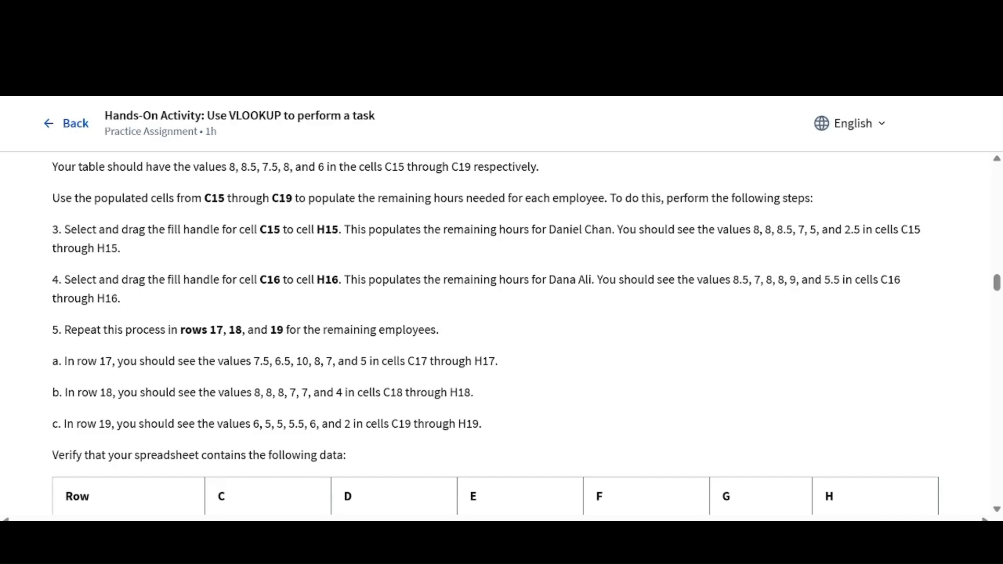
scroll(495, 334, down, 1)
drag(350, 224, 798, 224)
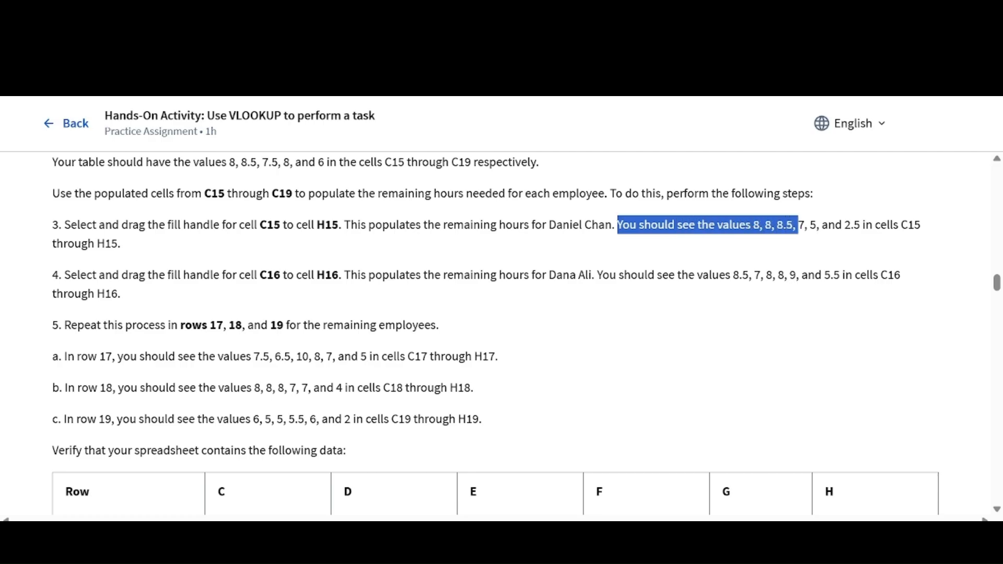
drag(798, 224, 859, 225)
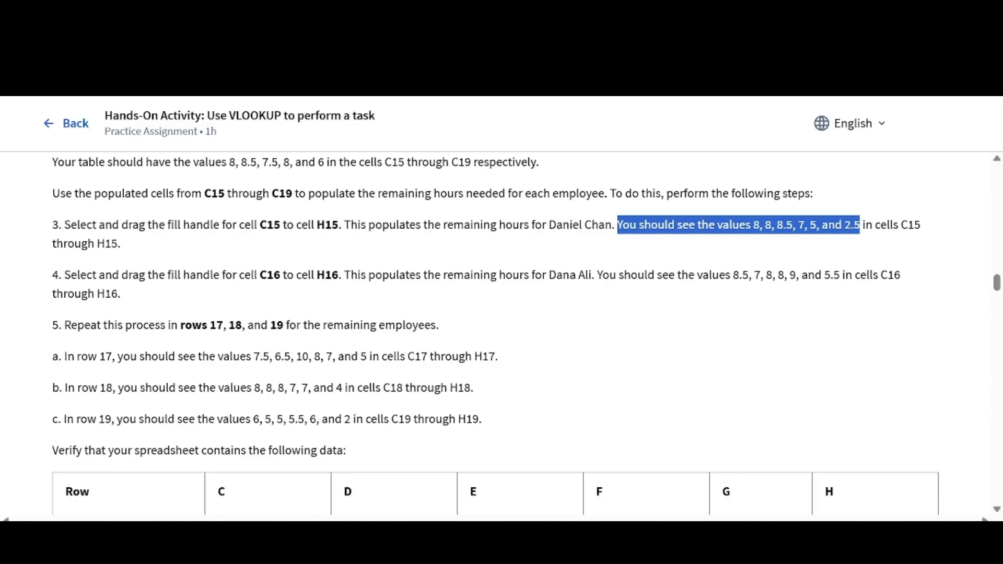
click(853, 254)
scroll(853, 254, down, 1)
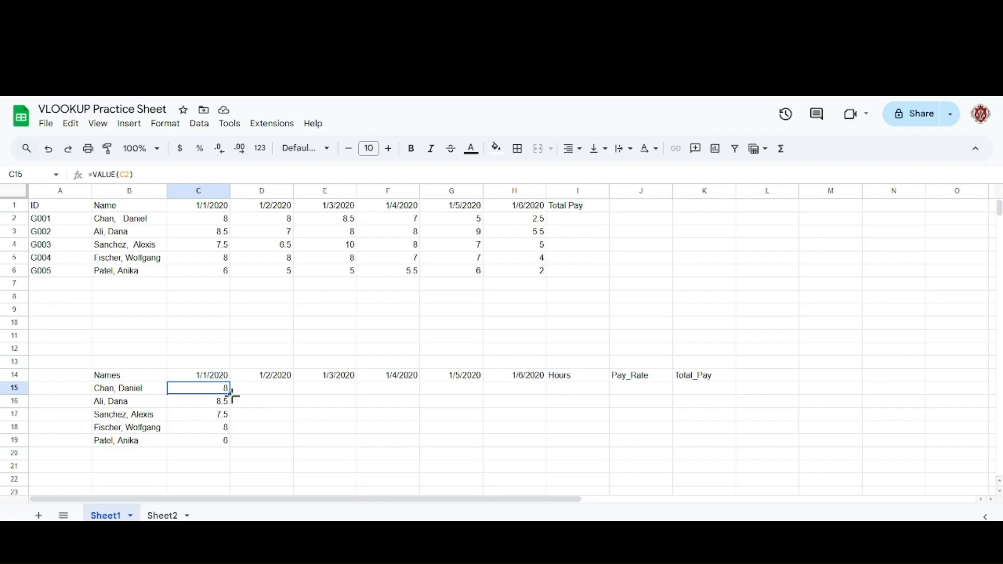
Step: In the practice spreadsheet, fill the VALUE formula from C15 across to H15 and check the copied formulas along the row
drag(230, 394, 533, 392)
click(290, 391)
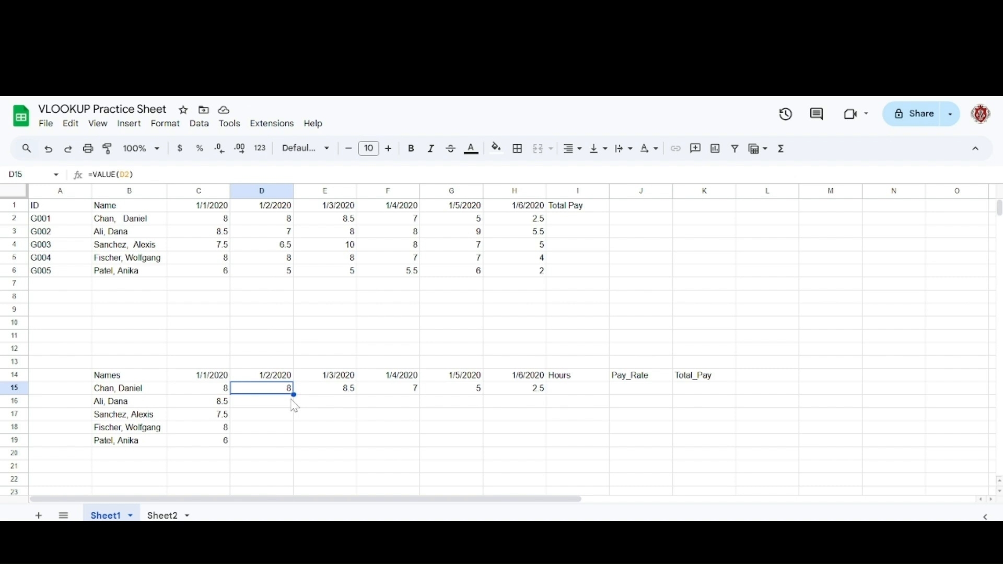
key(Right)
key(Right)
key(Right)
key(Right)
Step: Examine column H from the new table up to the source hours in the original table
key(Up)
key(Up)
key(Up)
key(Up)
key(Up)
key(Up)
key(Up)
key(Up)
key(Up)
key(Up)
key(Up)
key(Up)
key(Up)
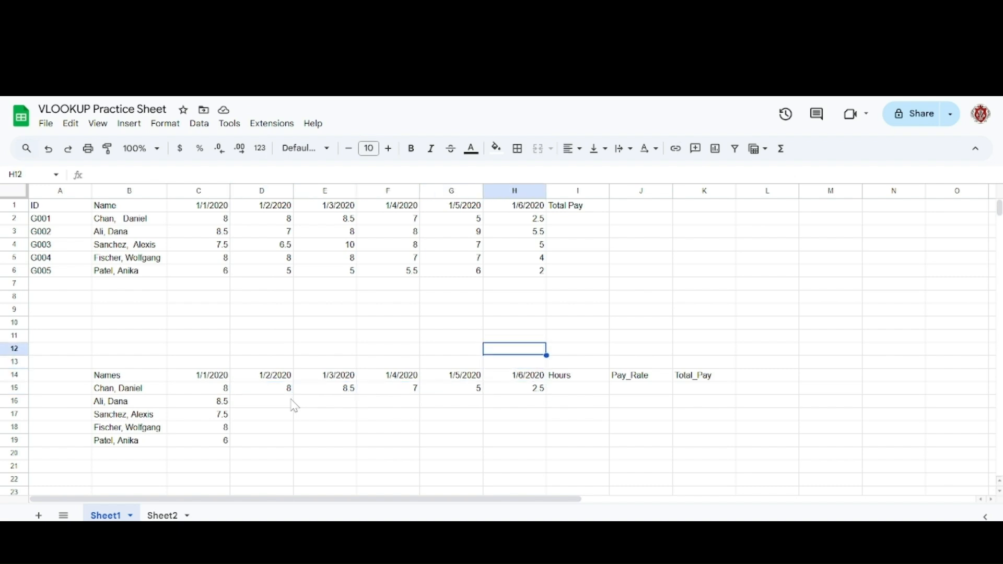
key(Down)
key(Down)
key(Down)
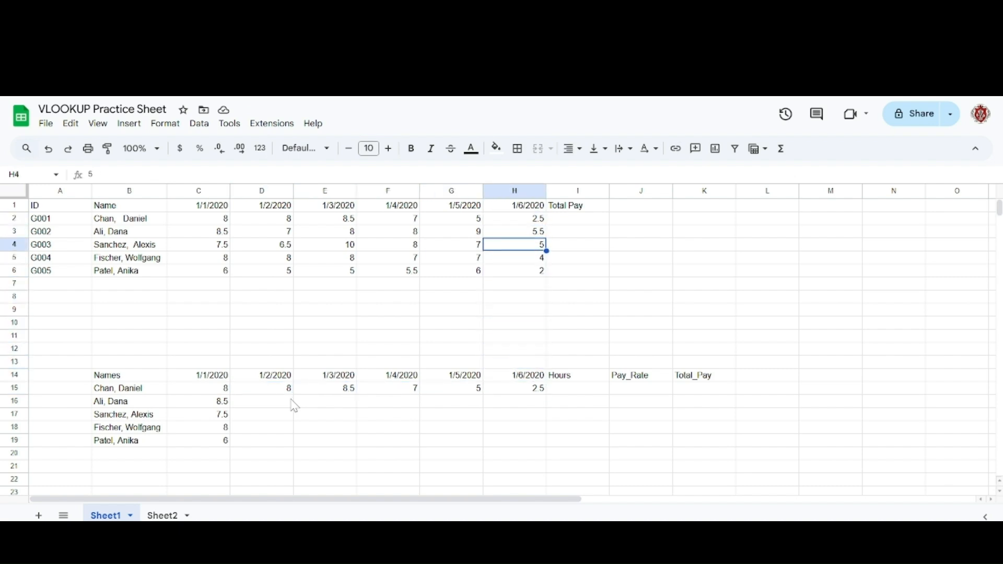
Step: Compare the formulas in C15 and D15, and examine the original hours in column D
click(277, 390)
key(Left)
key(Right)
key(Left)
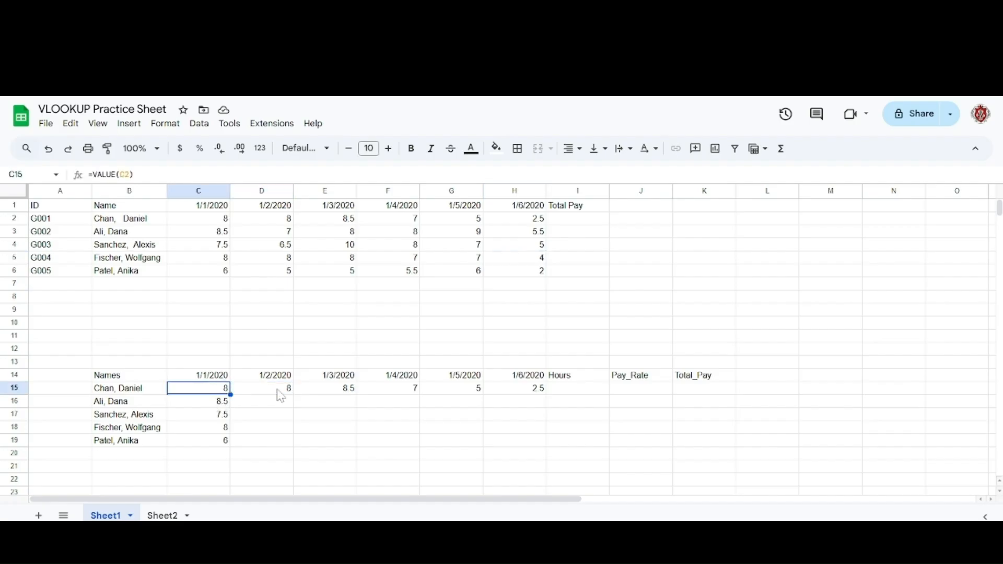
key(Right)
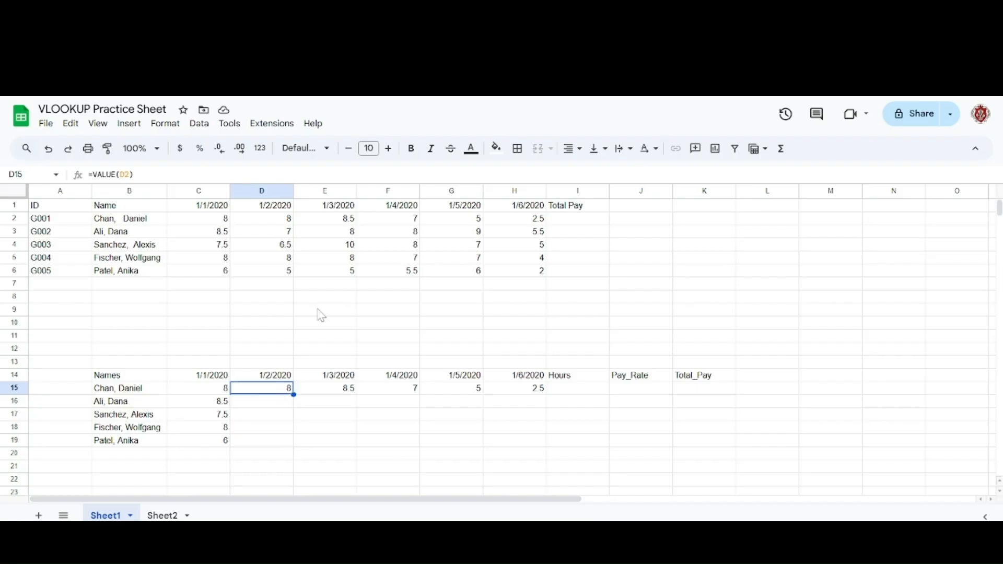
click(280, 224)
key(Down)
key(Down)
key(Down)
key(Down)
key(Down)
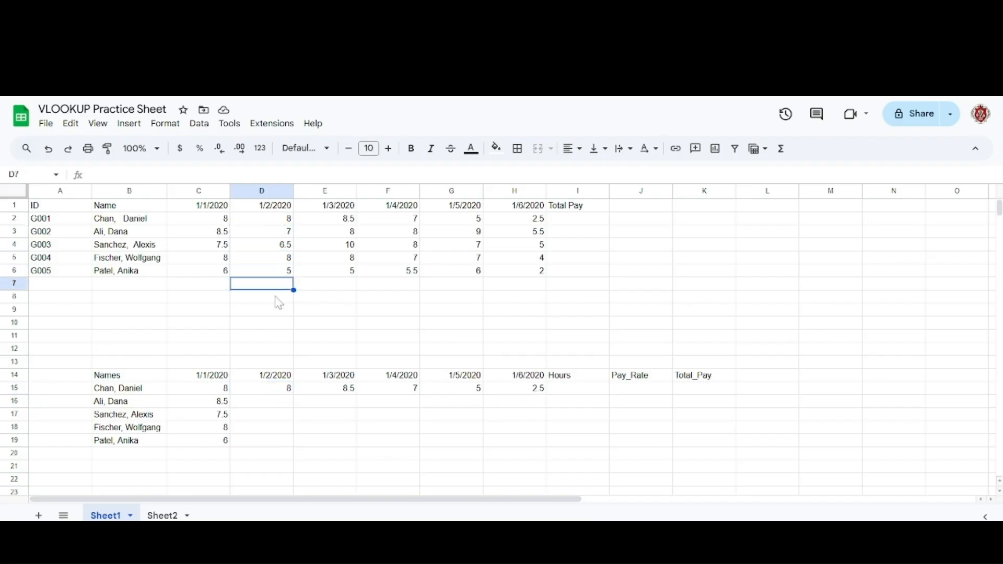
Step: Review how the cell reference in the VALUE formula shifts across cells C15, D15 and E15
click(283, 392)
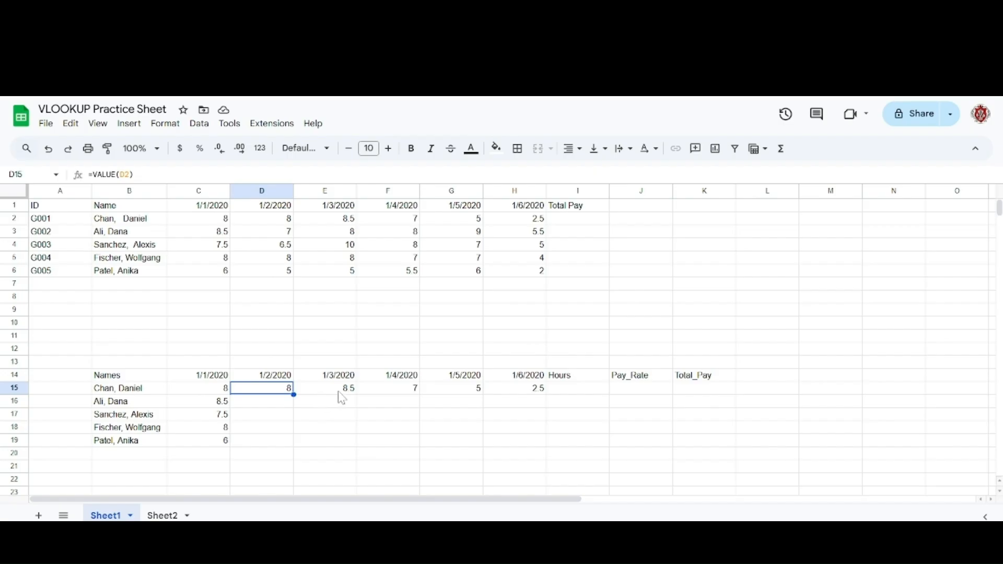
key(Left)
key(Right)
key(Left)
key(Right)
key(Right)
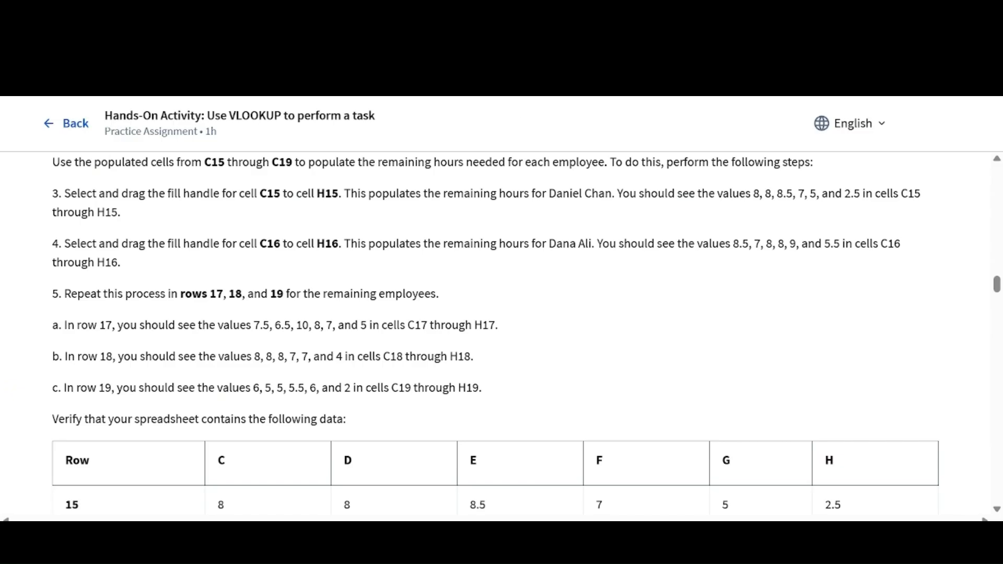
Step: After checking the instructions for rows 16 to 19, fill the VALUE formulas from C16:C19 across to column H in the practice spreadsheet
scroll(527, 333, down, 1)
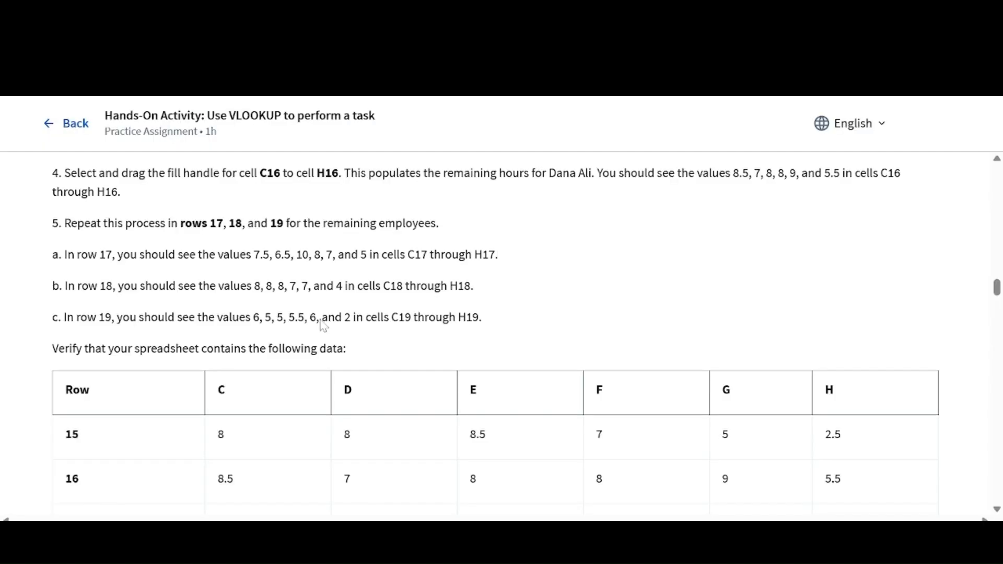
scroll(374, 346, down, 4)
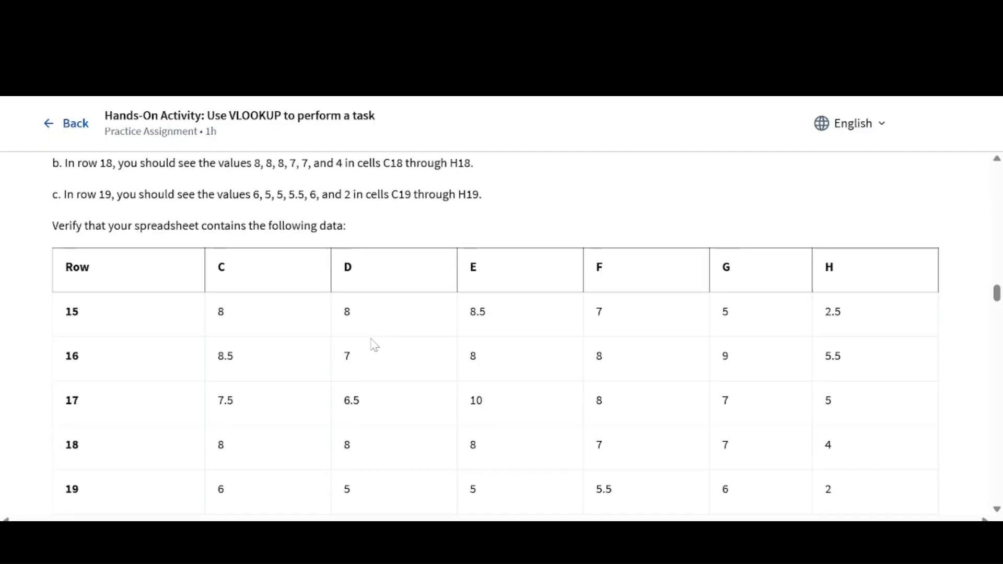
scroll(374, 345, up, 3)
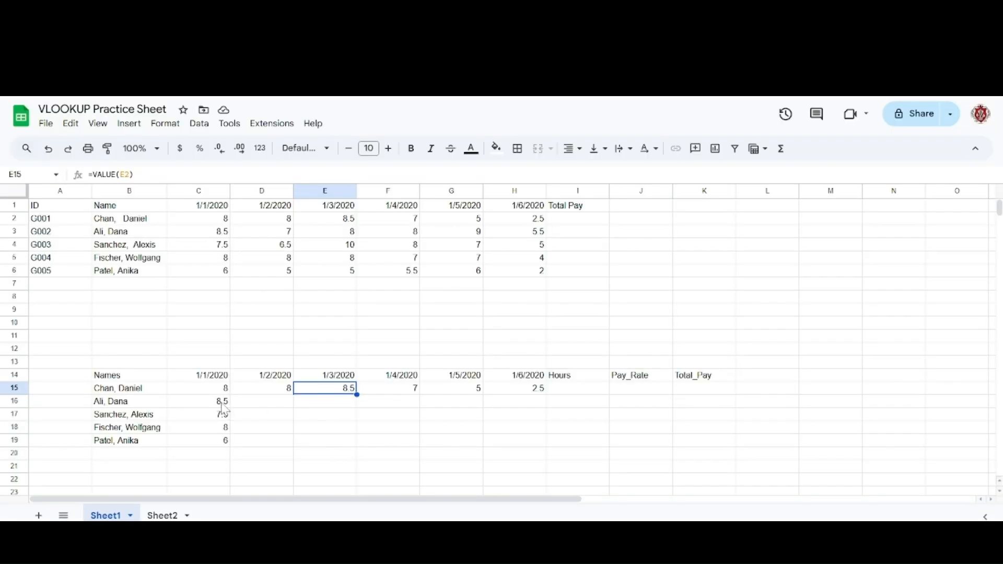
drag(222, 403, 544, 446)
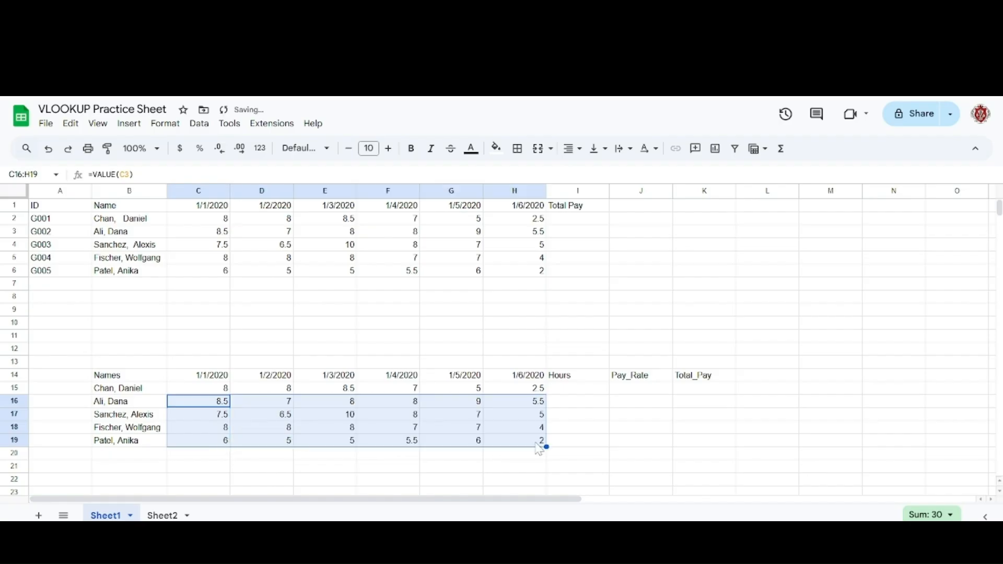
click(279, 467)
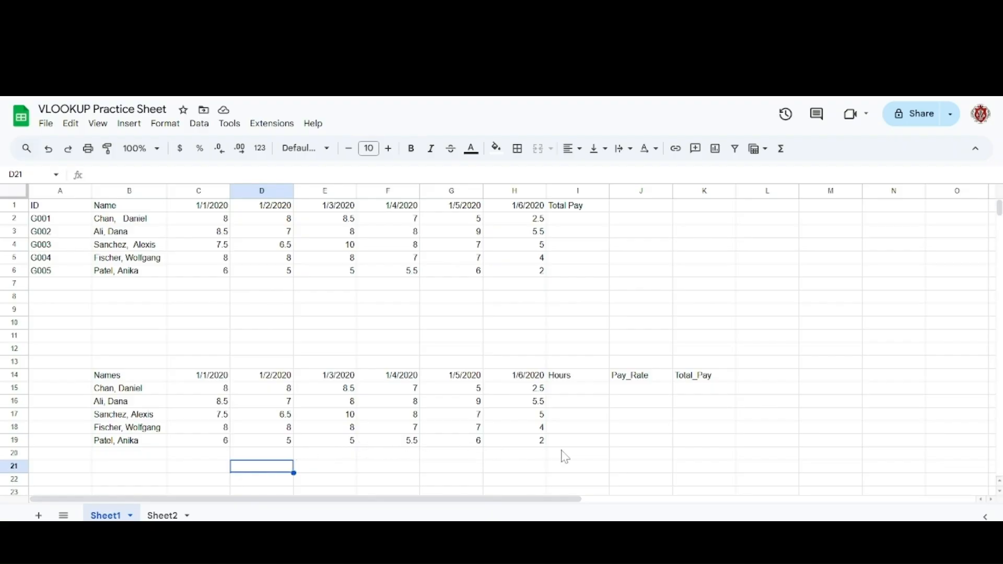
click(584, 443)
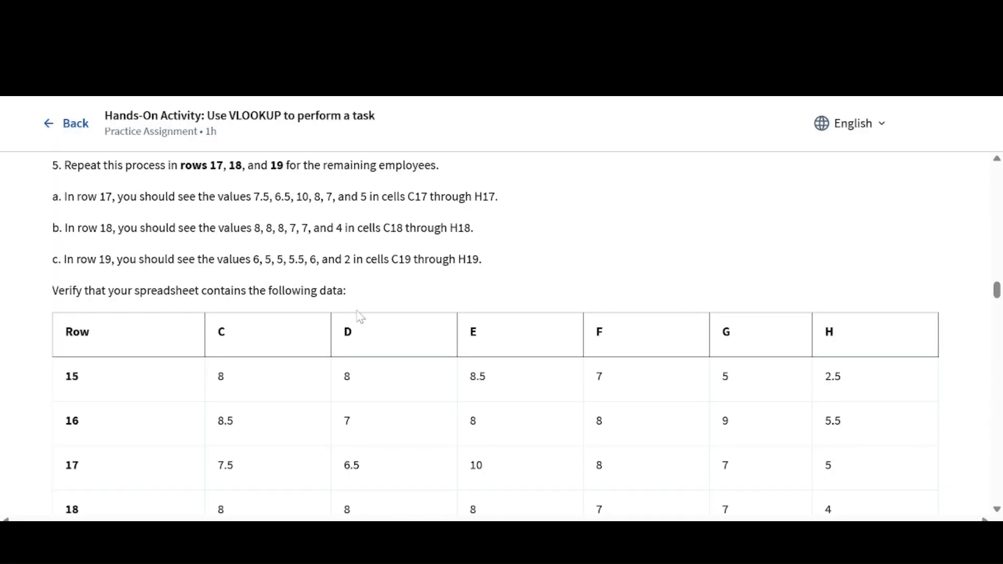
Step: Following Step 6 of the activity, enter =SUM(C15:H15) in I15 of the spreadsheet and fill it down to I19
scroll(481, 308, down, 7)
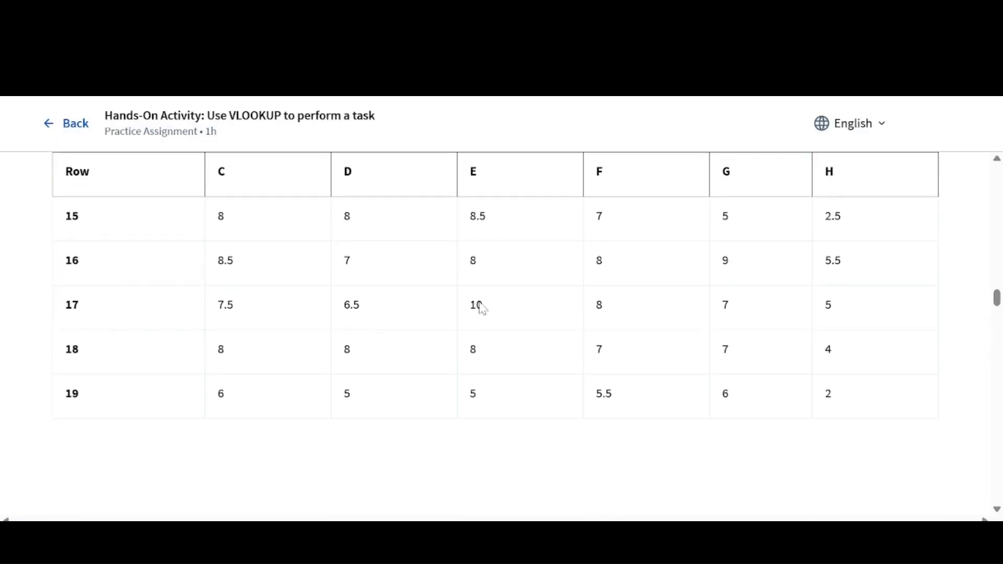
scroll(483, 308, down, 3)
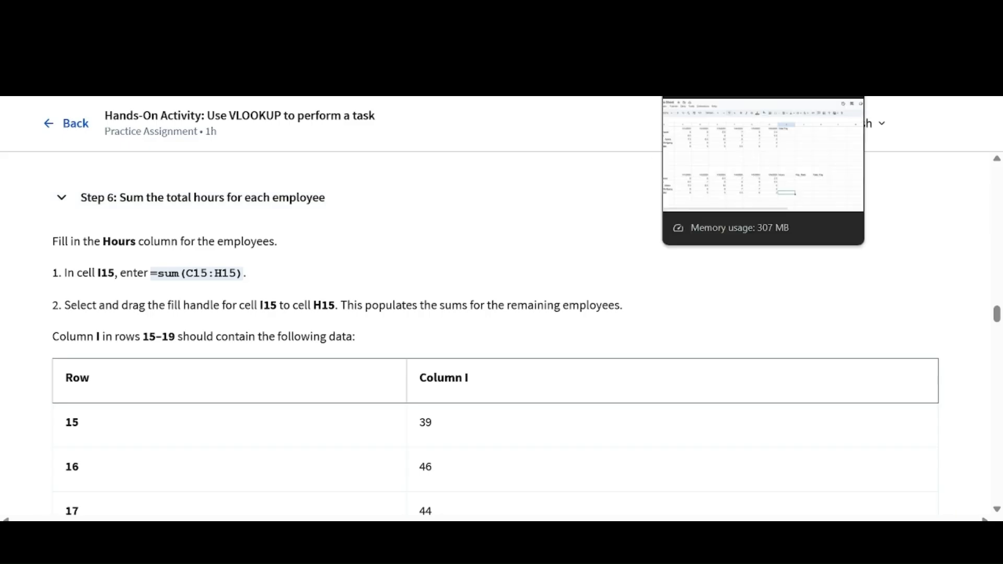
click(710, 31)
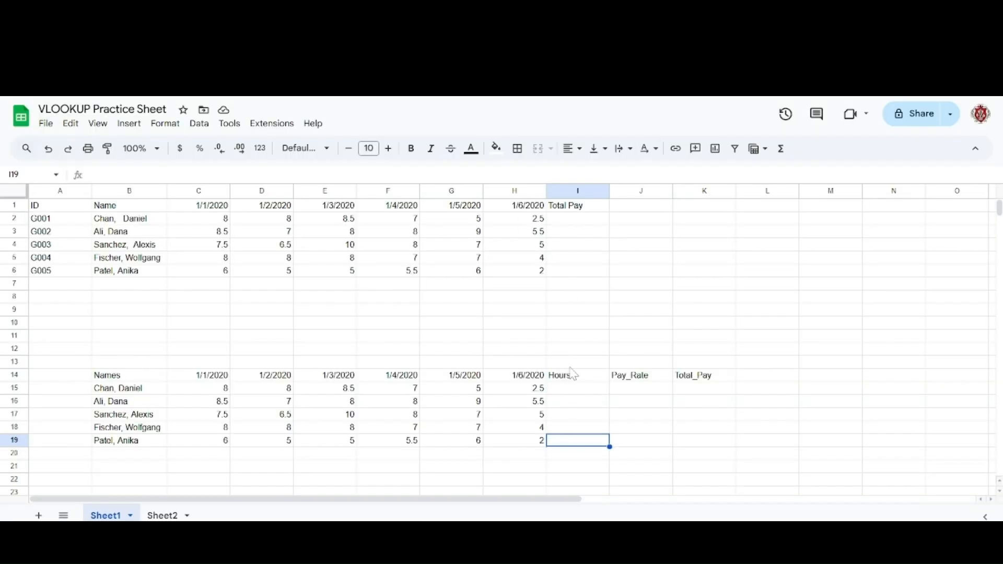
click(573, 390)
text(=SUM(C15:H15)
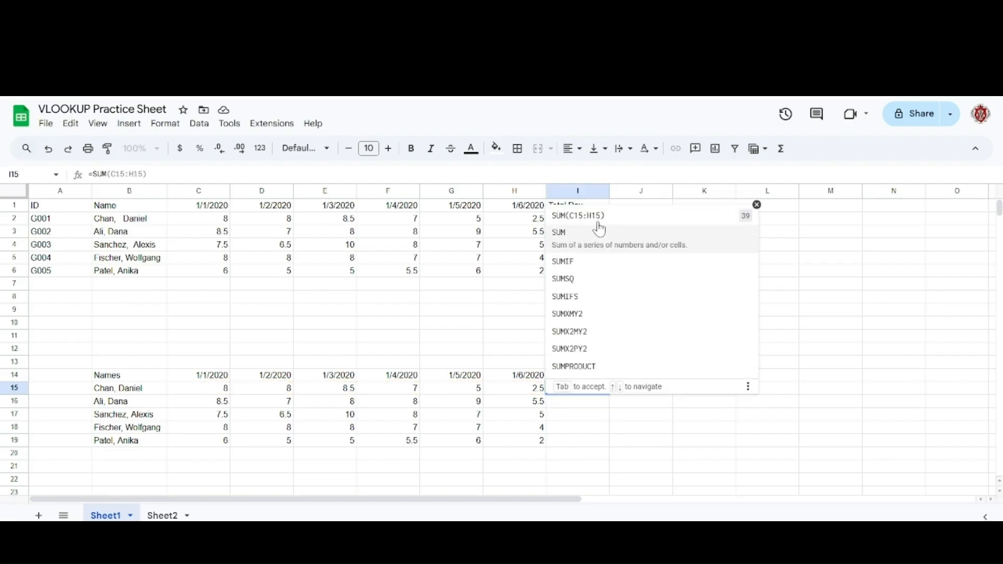
click(599, 224)
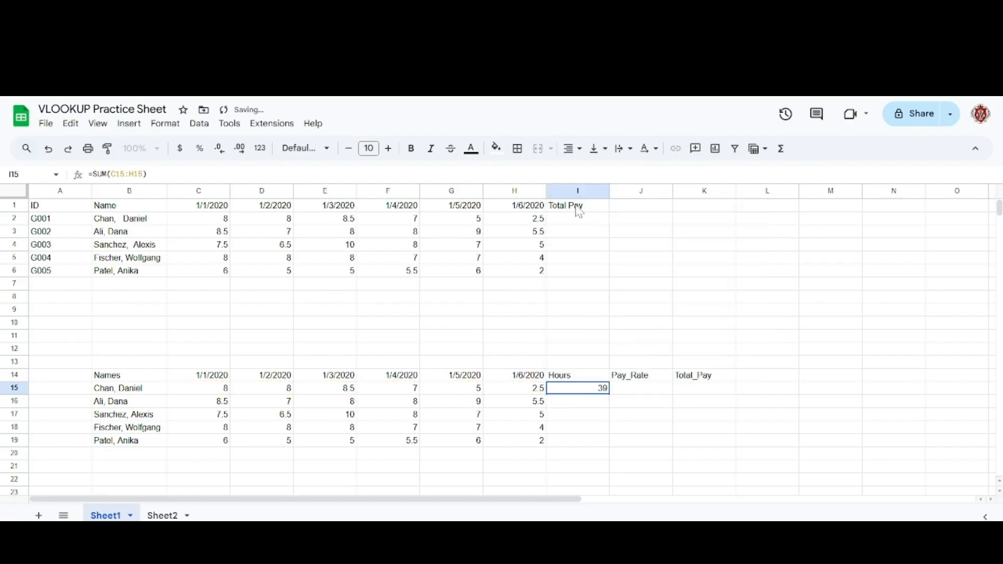
drag(610, 395, 608, 446)
Step: Check the SUM formula in I16 against the daily hours along row 16
click(584, 406)
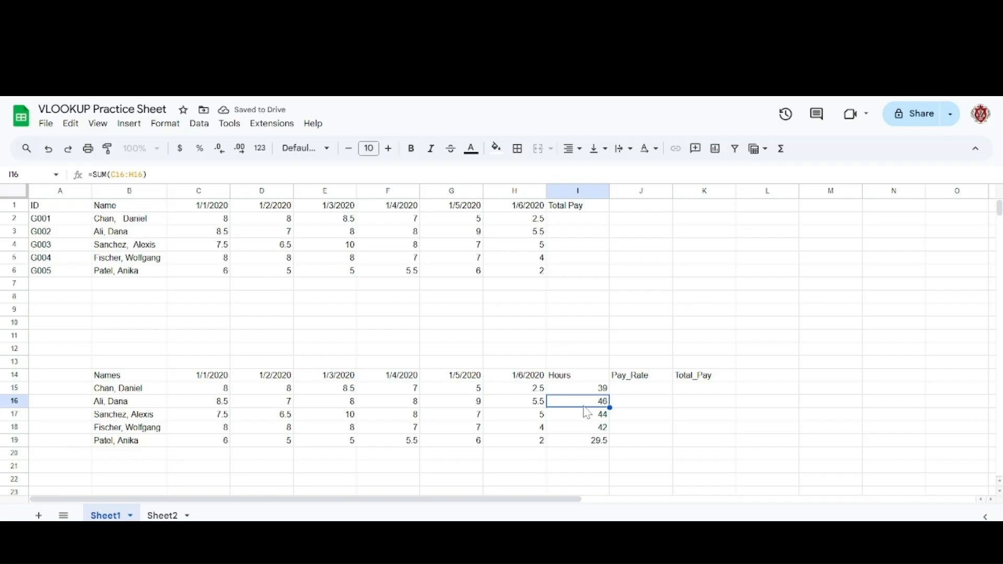
key(Left)
key(Left)
key(Left)
key(Left)
key(Left)
key(Left)
key(Left)
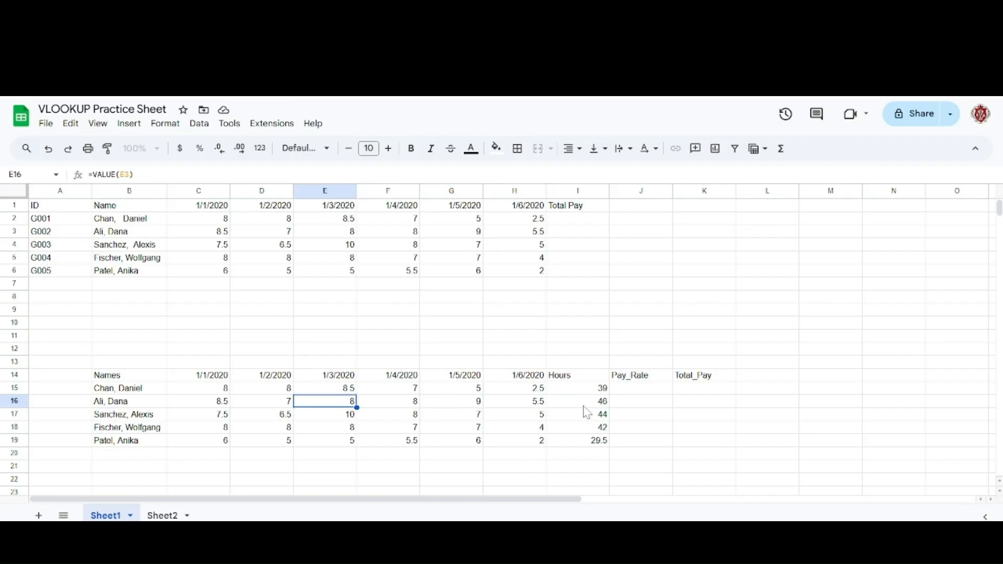
key(Right)
key(Right)
key(Right)
key(Right)
key(Right)
key(Right)
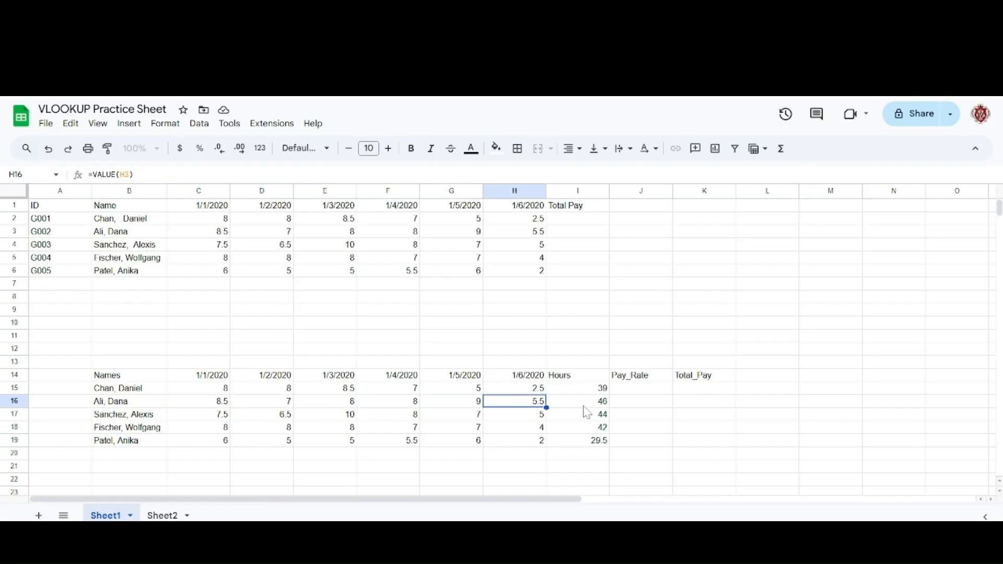
key(Right)
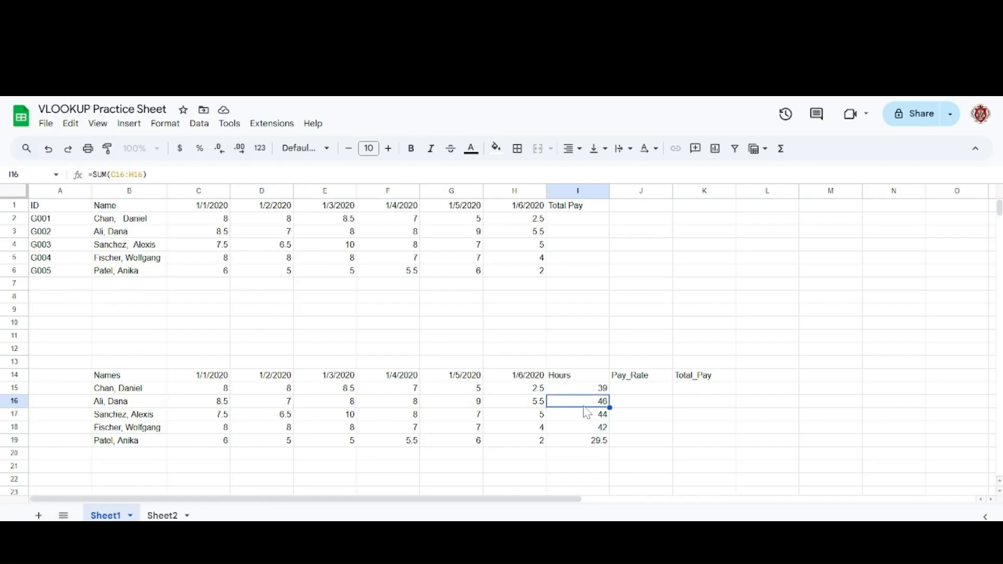
Step: Compare how the summed range shifts in the Hours formulas from I15 down to I19
key(Up)
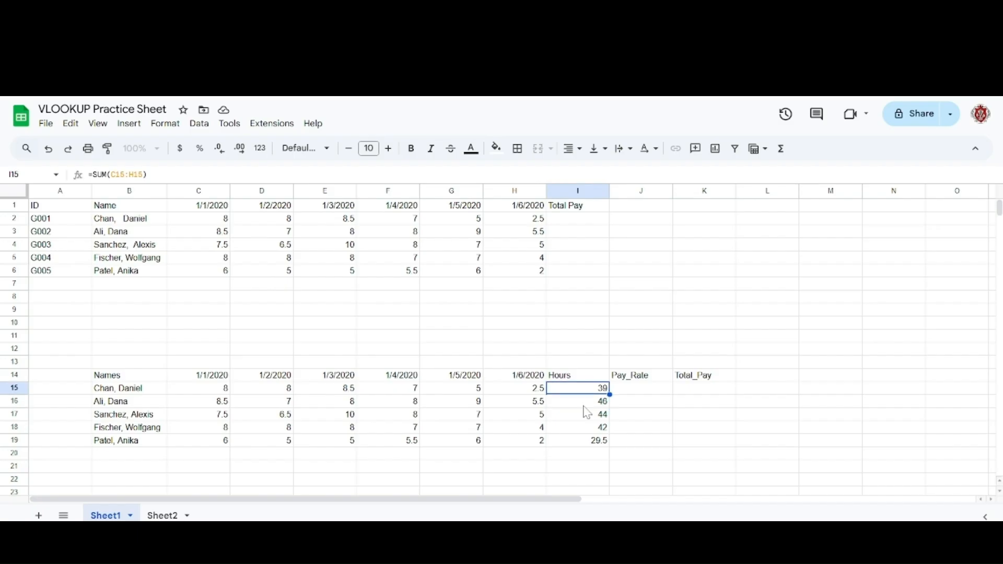
key(Down)
key(Up)
key(Down)
key(Down)
key(Down)
key(Down)
Step: Switch to the activity instructions and compare the expected column I values for rows 15–19 with the spreadsheet's Hours column
key(alt+Tab)
scroll(502, 363, down, 3)
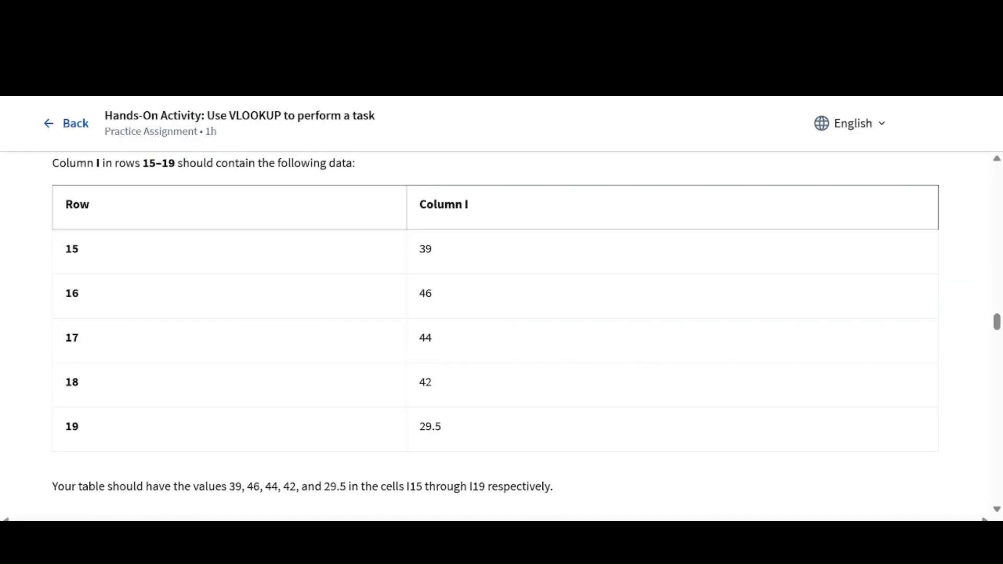
key(alt+Tab)
key(alt+Tab)
key(alt+Tab)
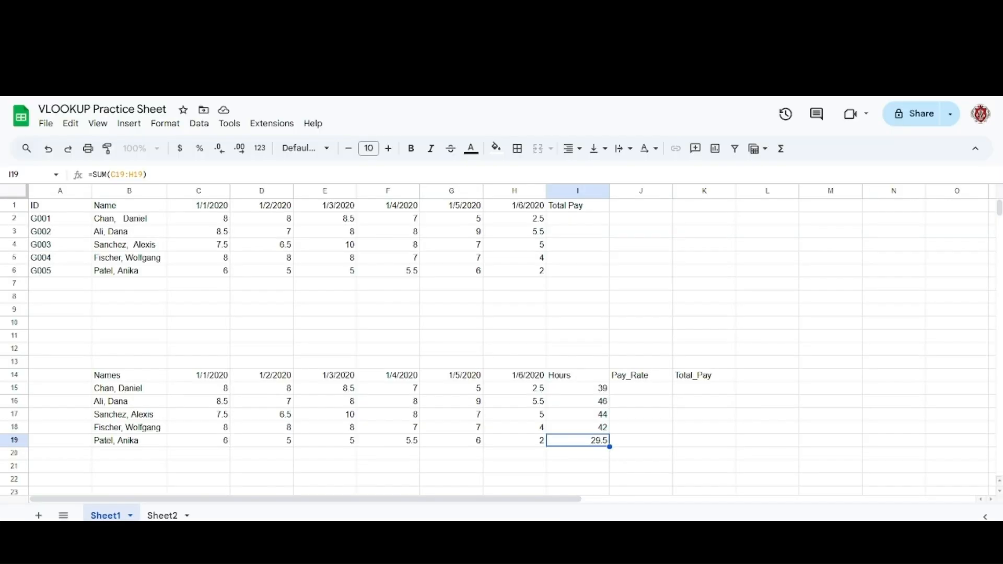
key(alt+Tab)
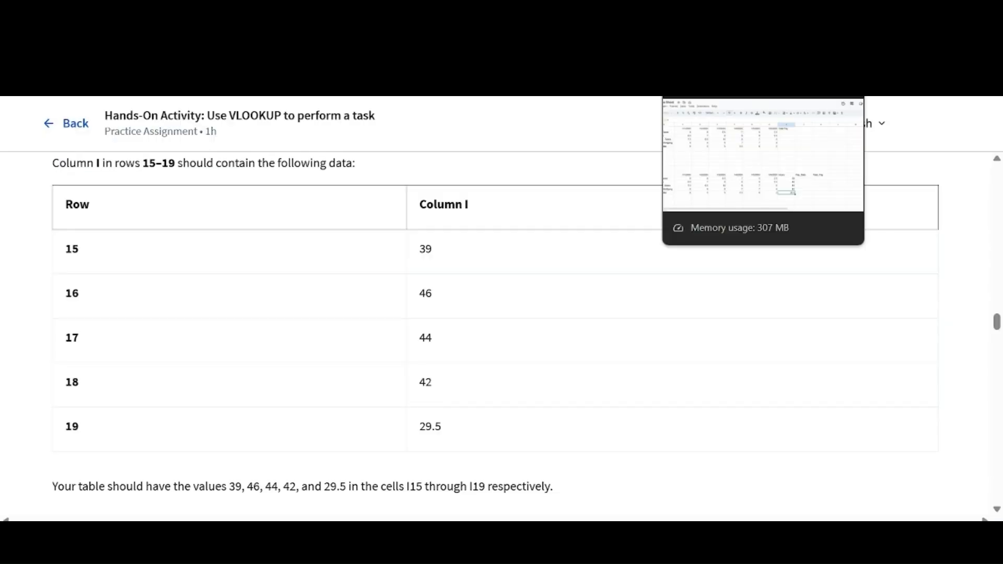
key(alt+Tab)
key(alt+Tab)
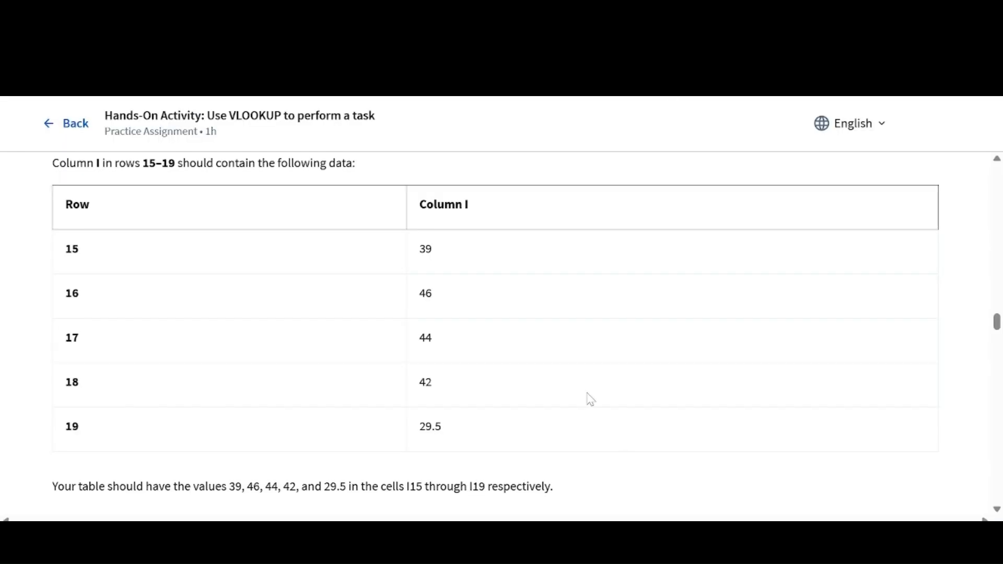
drag(459, 426, 388, 210)
click(417, 379)
Step: Read Step 7 on importing pay rate data, including the VLOOKUP formula for J15 and the explanation of its syntax
scroll(417, 379, down, 7)
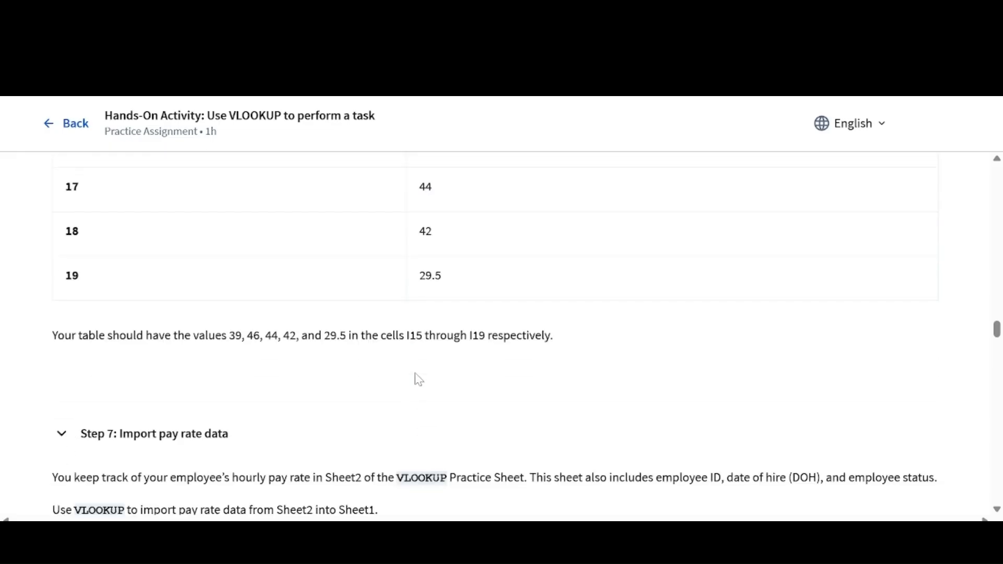
scroll(418, 380, down, 1)
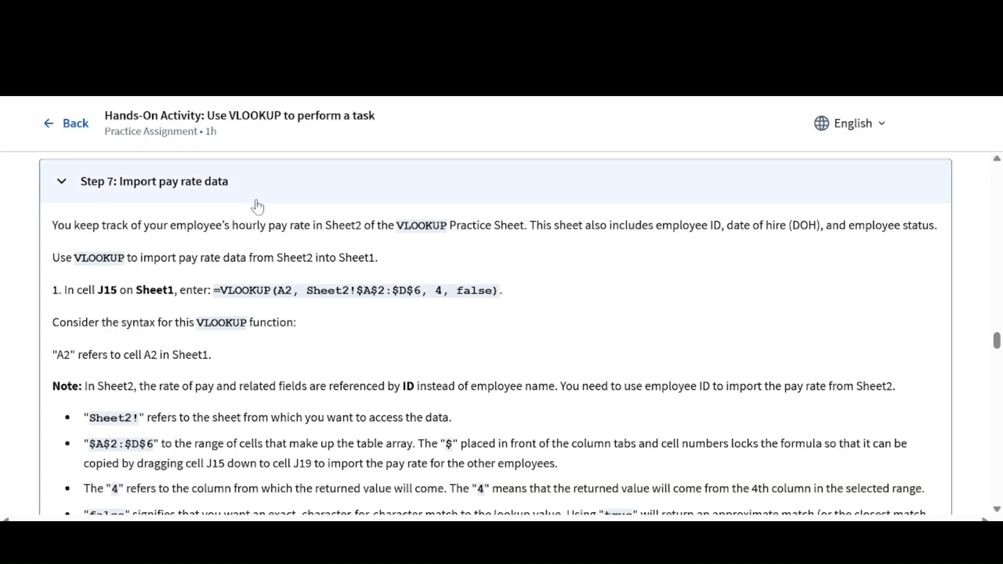
drag(53, 225, 221, 229)
click(223, 229)
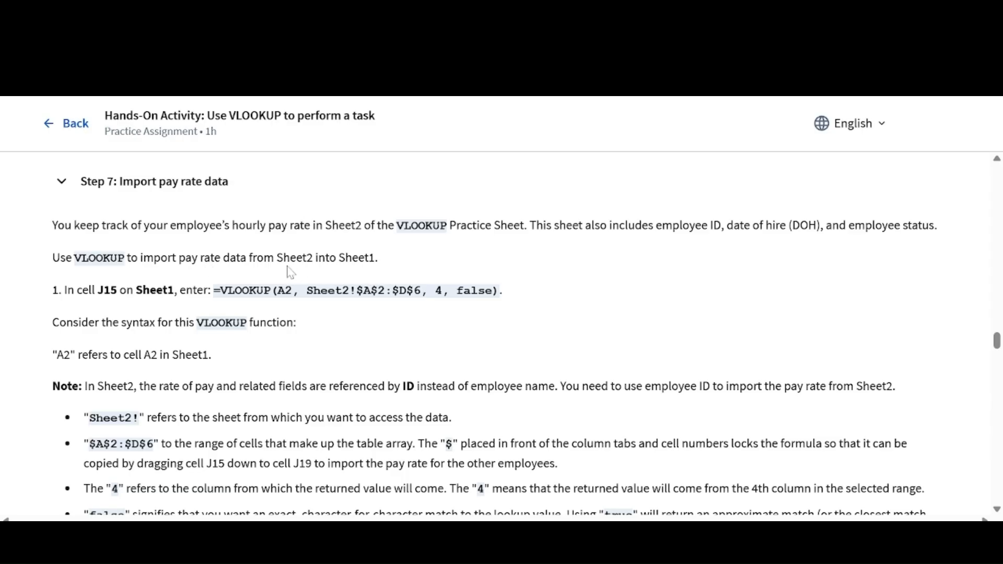
drag(278, 257, 377, 257)
click(396, 257)
scroll(564, 282, down, 2)
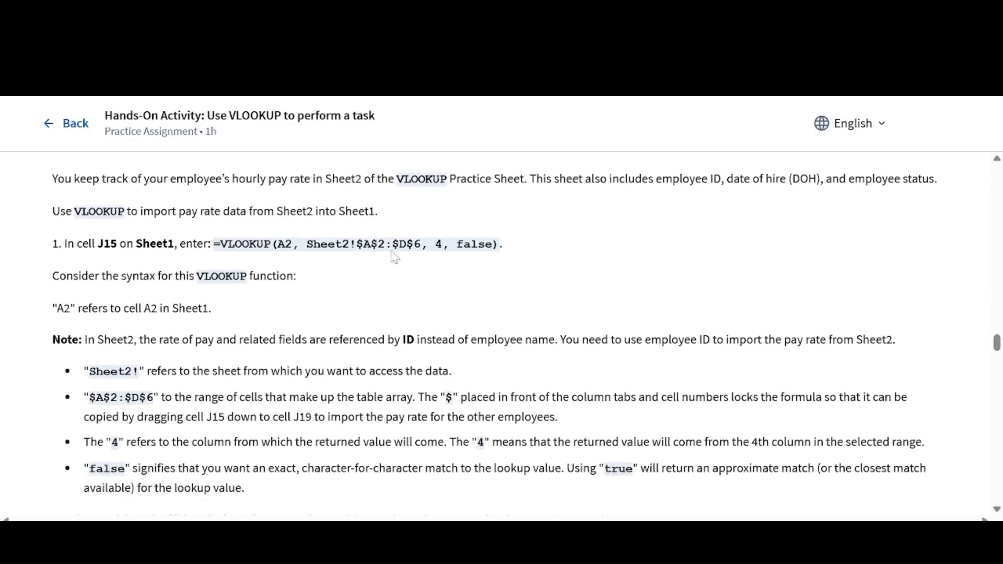
scroll(562, 282, down, 1)
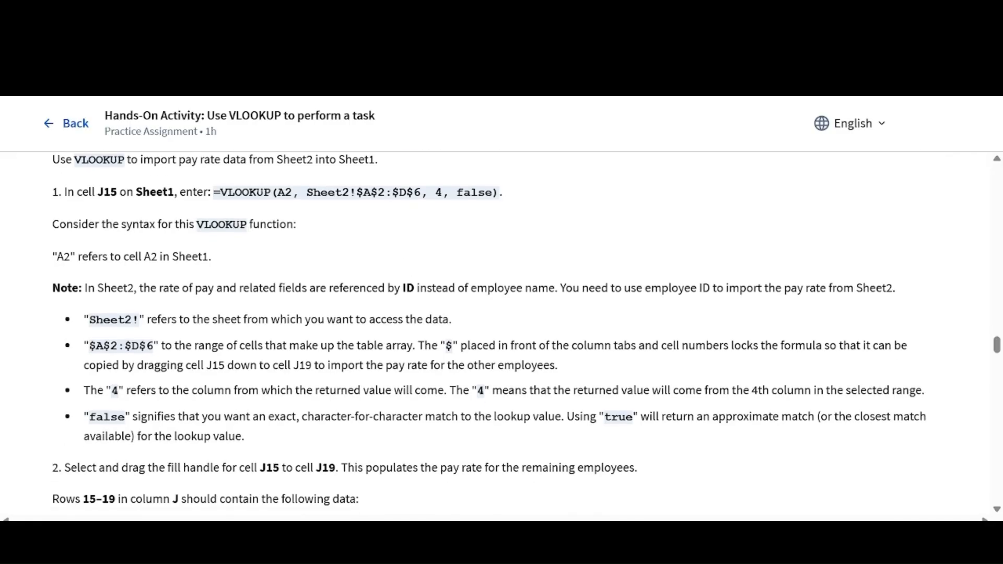
drag(96, 192, 186, 192)
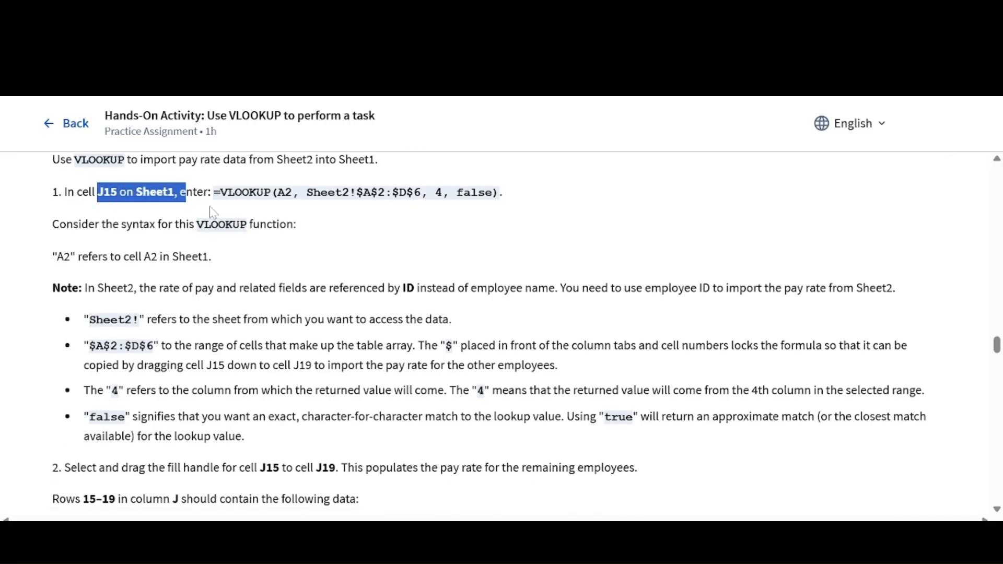
click(209, 212)
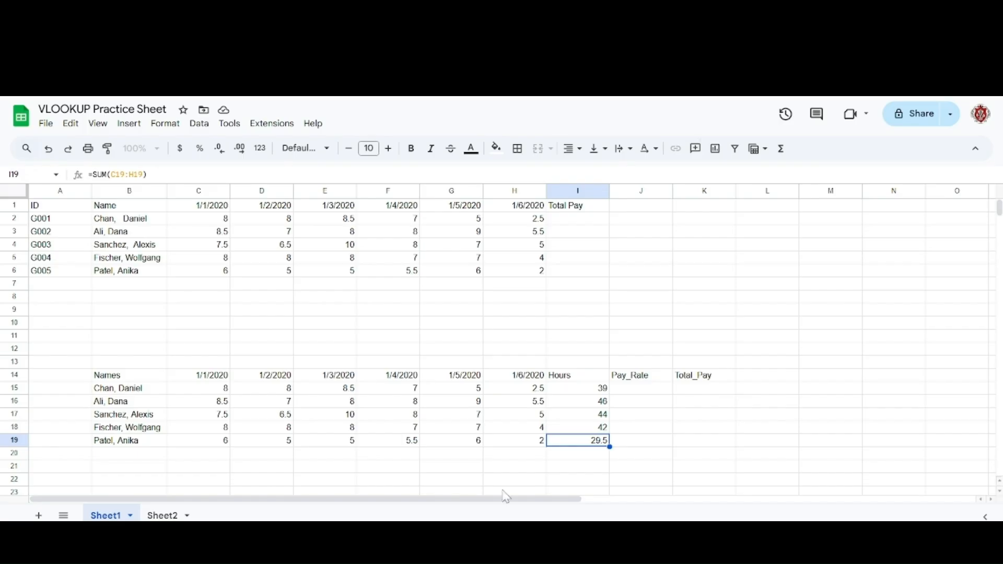
Step: In the practice spreadsheet, start a VLOOKUP formula in J15 with A2 as the search key, consulting the instructions for its syntax
click(637, 395)
text(=V)
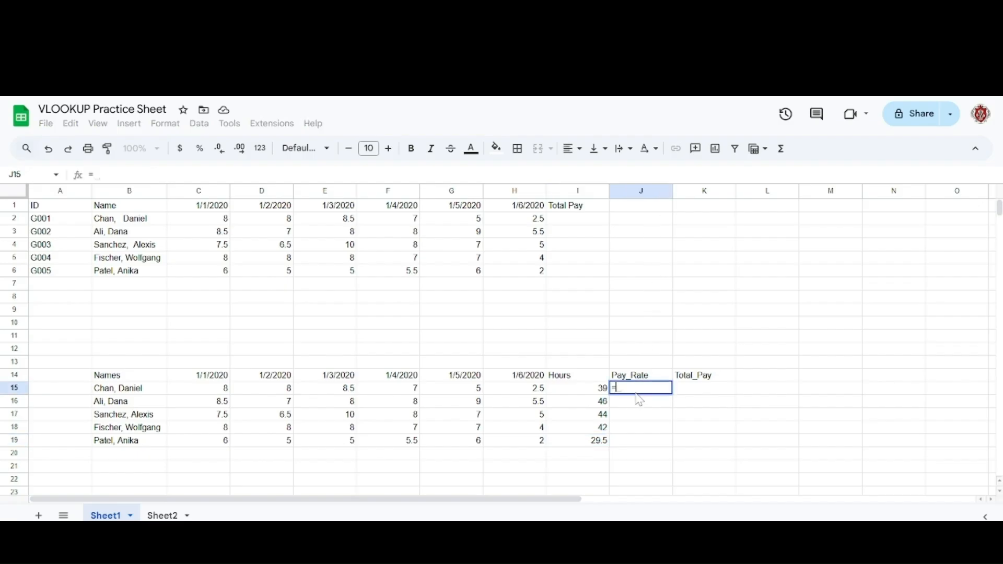
text(LOOKUP()
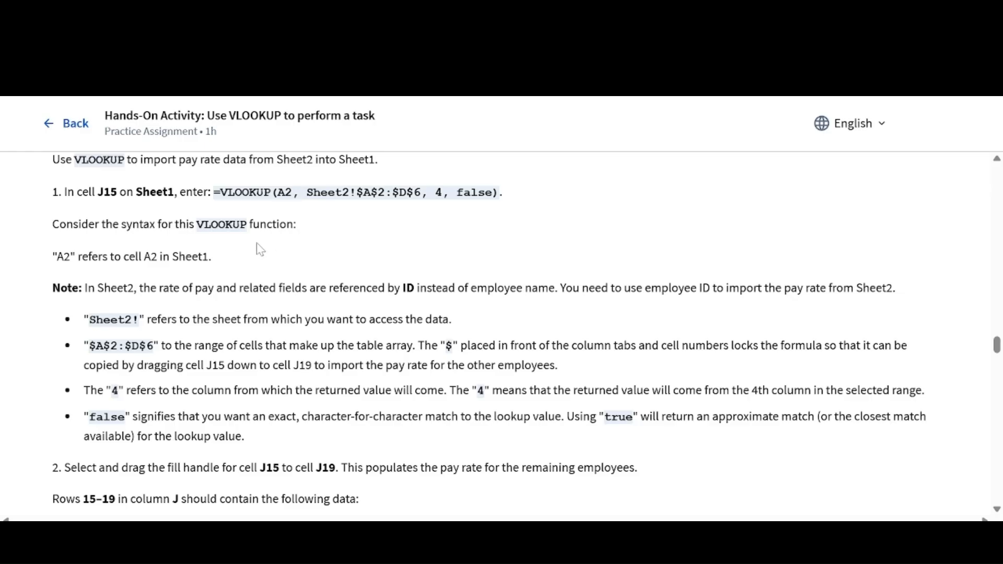
scroll(256, 246, down, 1)
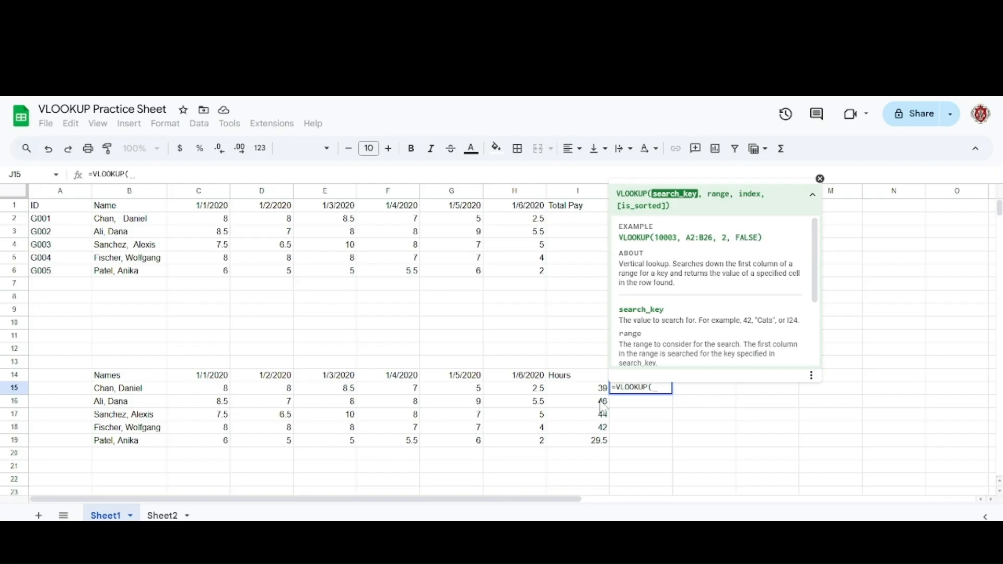
text(A2<)
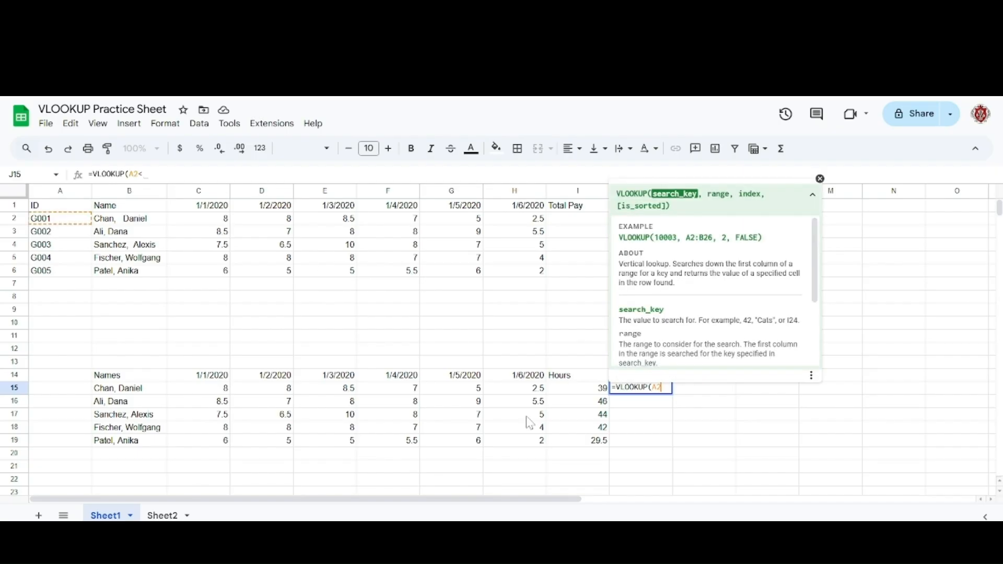
key(BackSpace)
text(,)
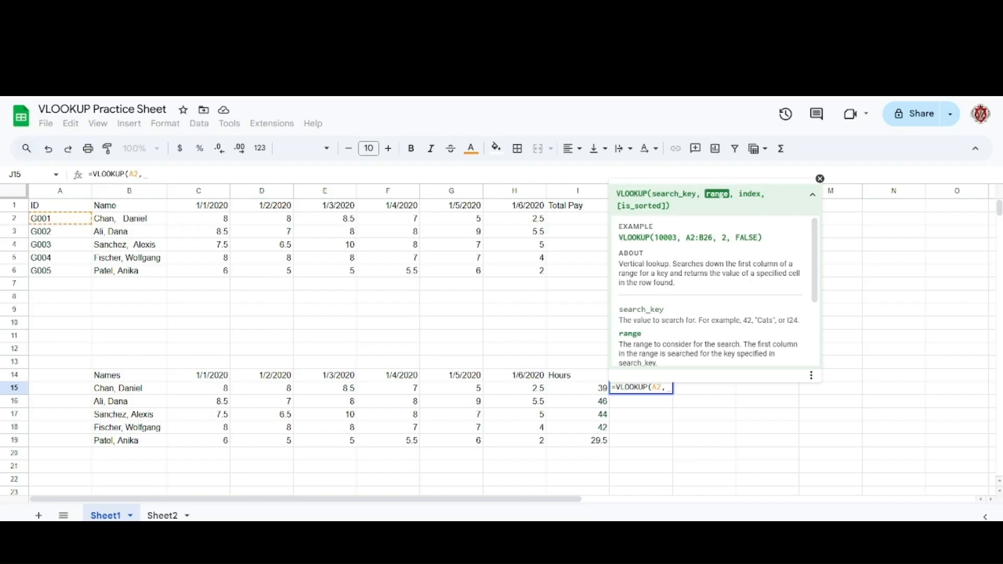
Step: Compare the employee IDs in Sheet1 with the ID column of the pay rate table in Sheet2
click(165, 515)
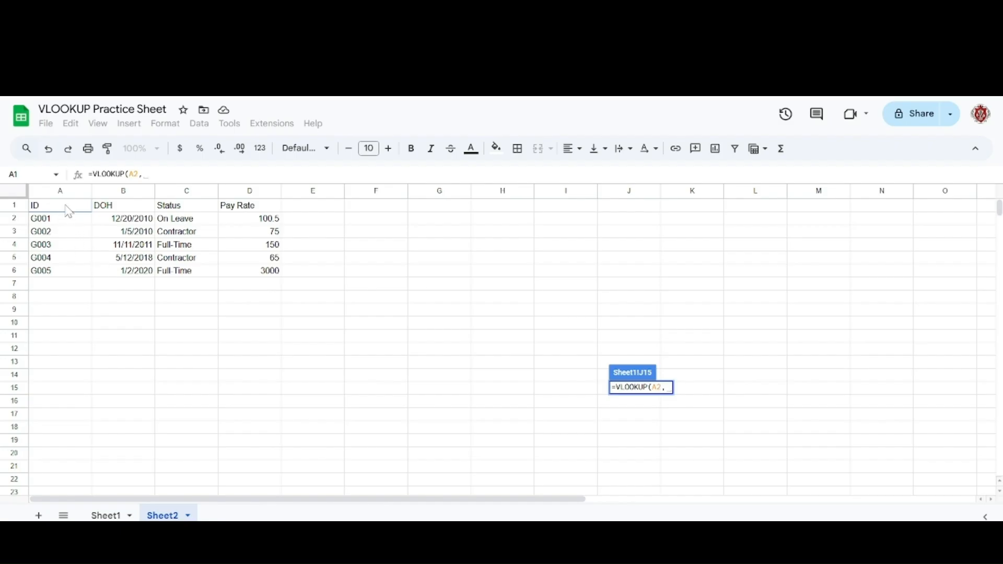
click(115, 515)
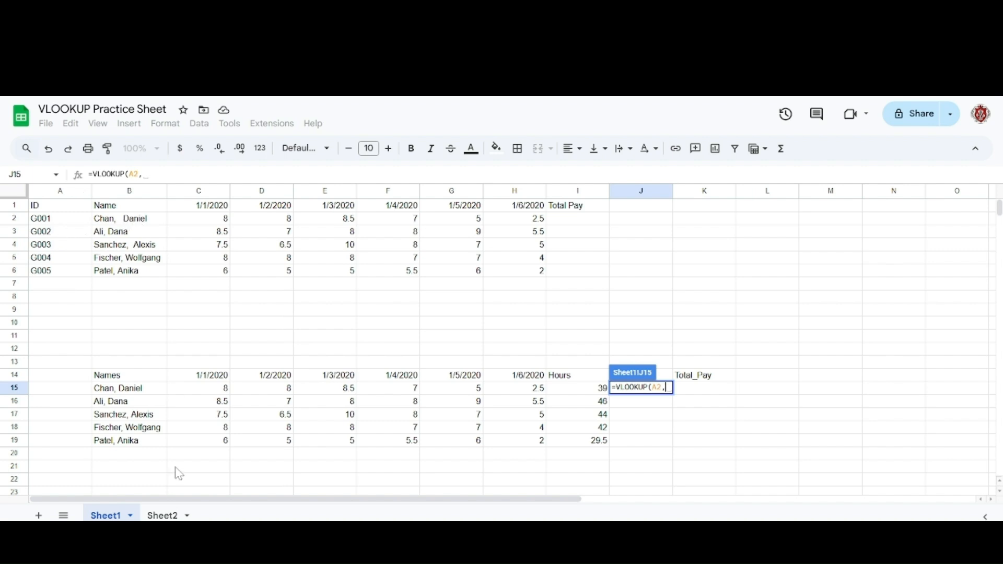
click(161, 516)
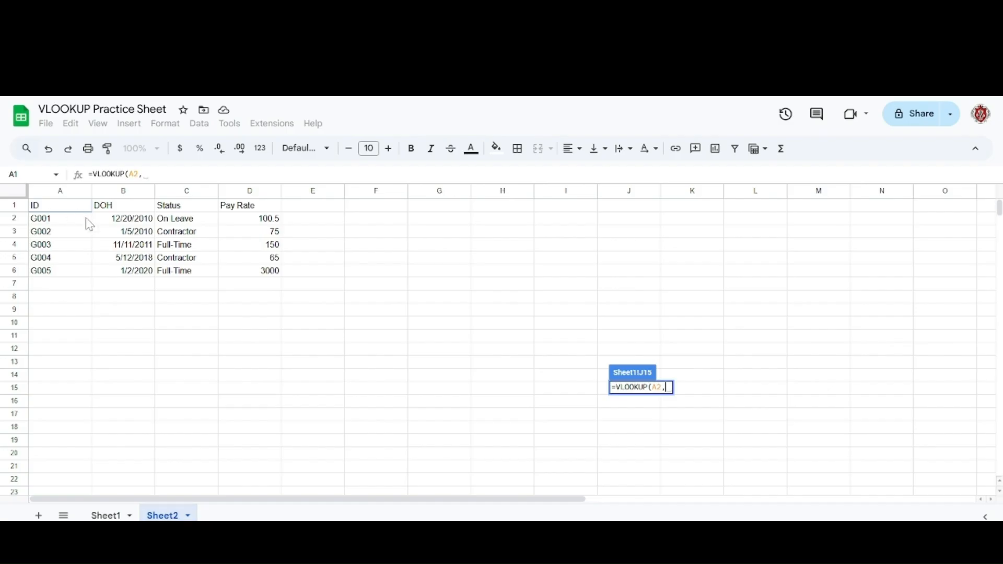
click(106, 515)
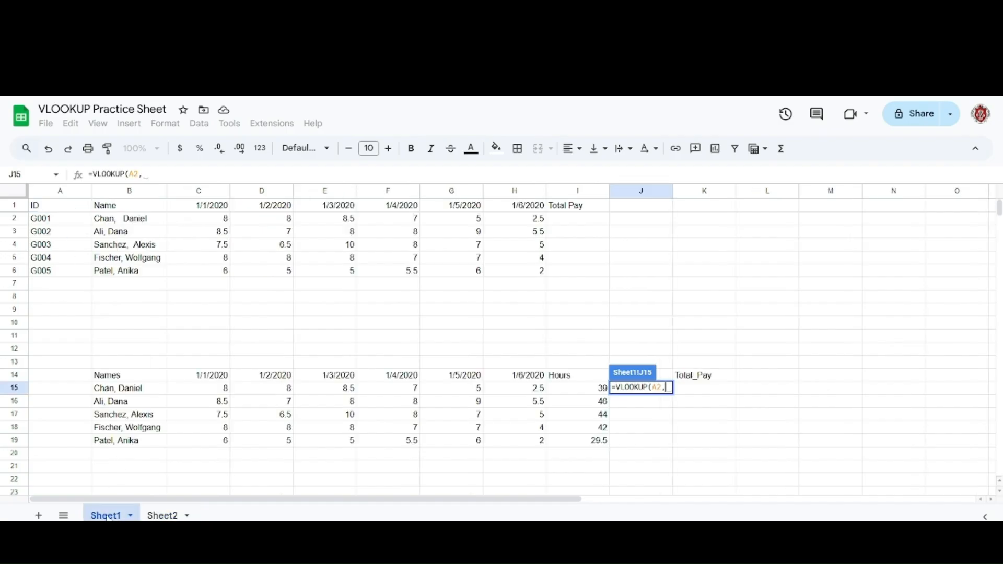
click(163, 516)
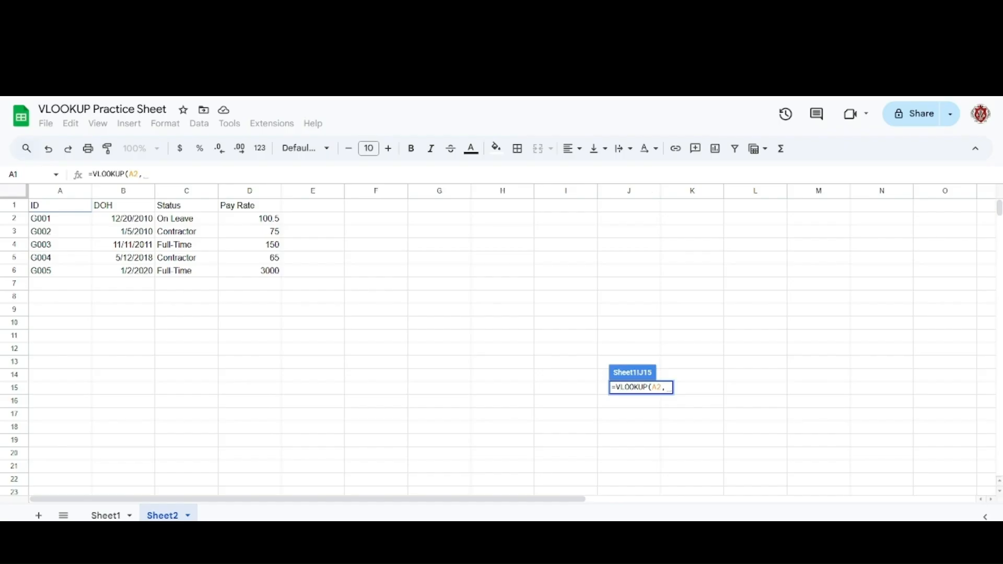
Step: Reread the J15 VLOOKUP formula in the activity instructions, examining its locked range and the column index 4
click(365, 14)
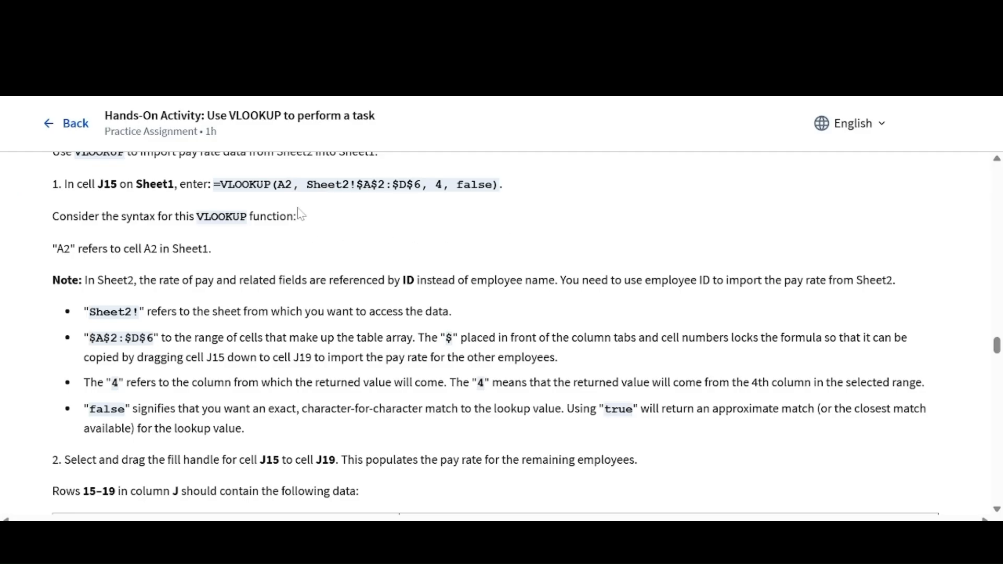
scroll(308, 272, up, 1)
scroll(308, 275, up, 1)
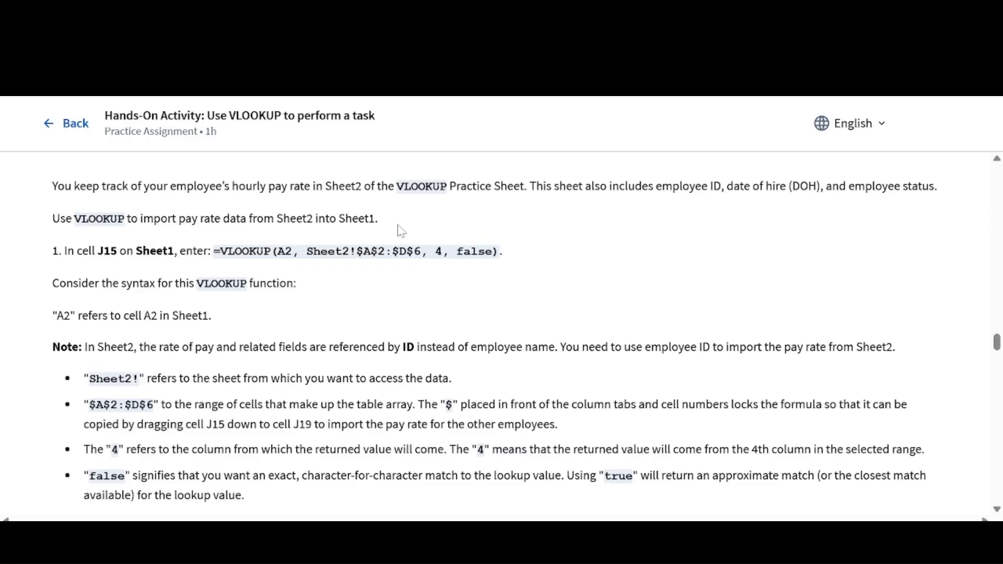
scroll(401, 231, down, 1)
scroll(400, 231, up, 1)
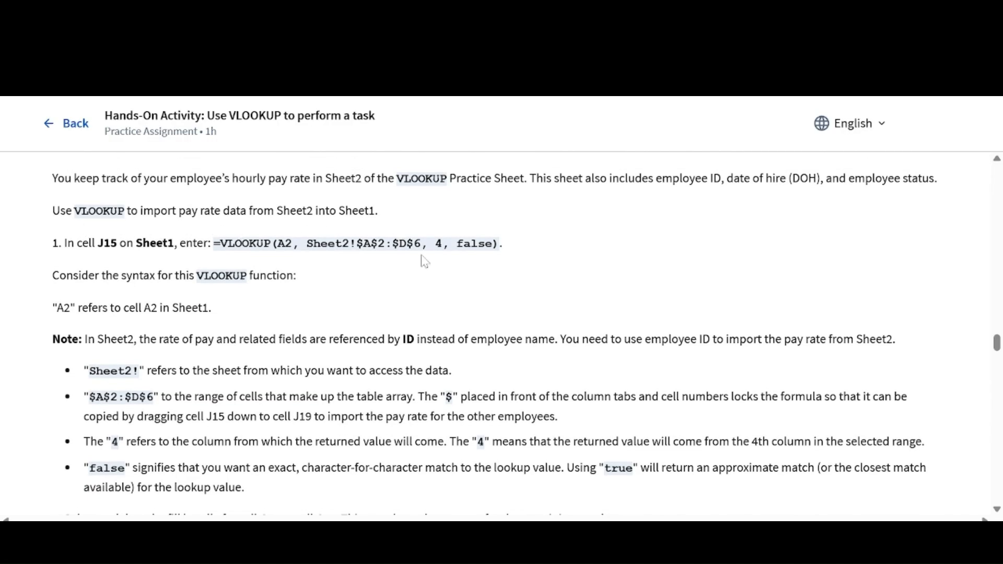
scroll(453, 271, down, 1)
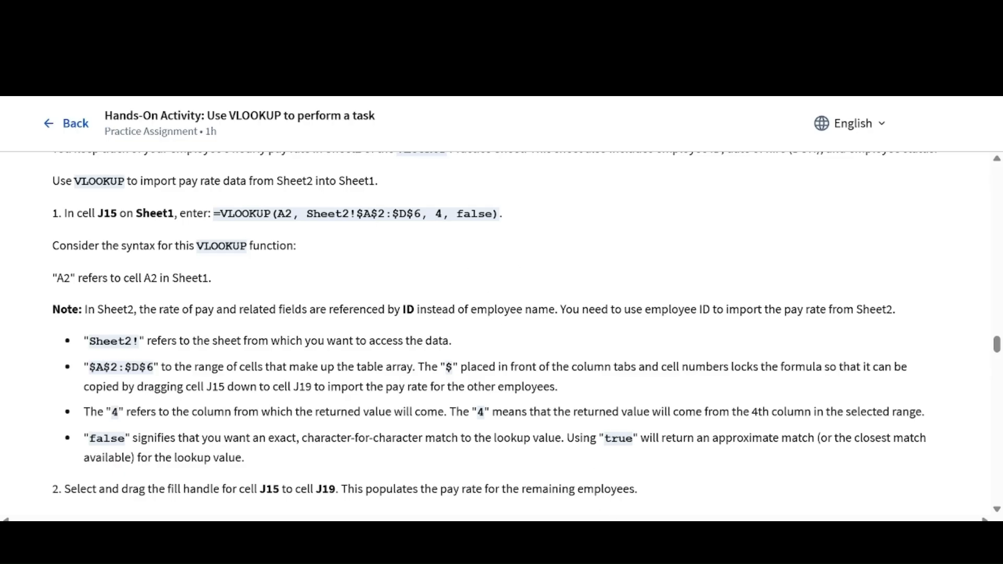
double_click(438, 214)
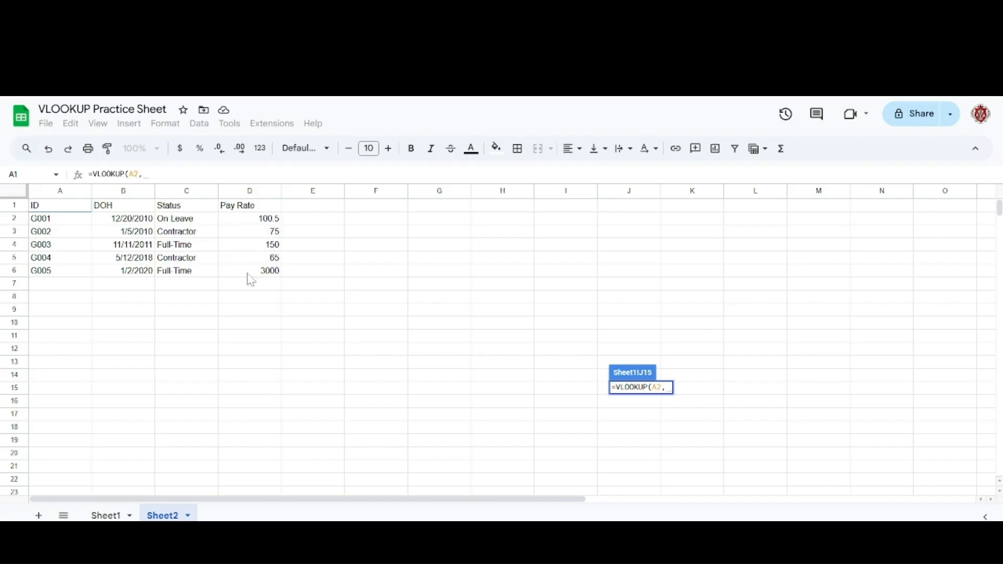
Step: Back in the practice spreadsheet, add Sheet2!$A$2:$D$6 as the absolute lookup range of the J15 VLOOKUP formula
click(107, 515)
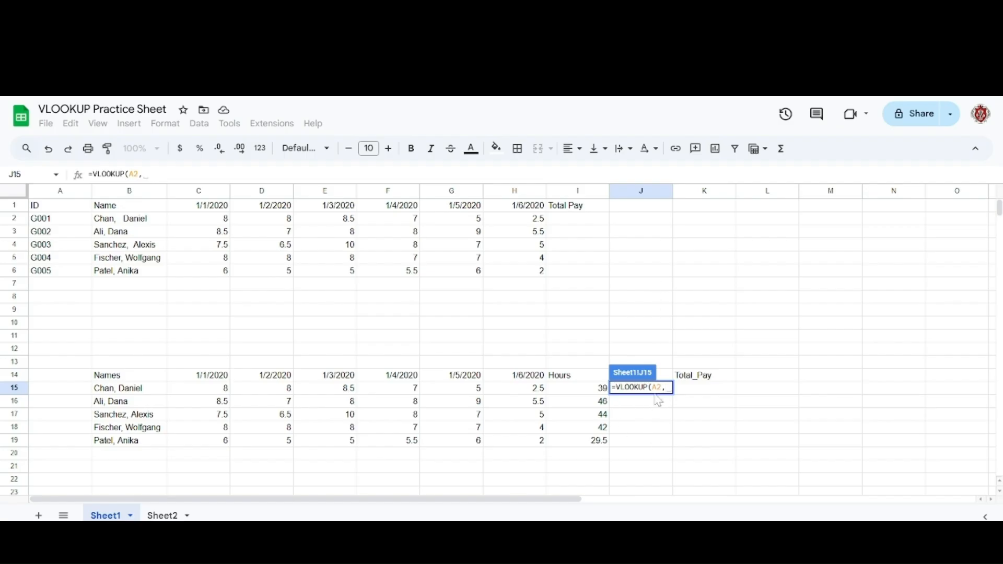
click(160, 515)
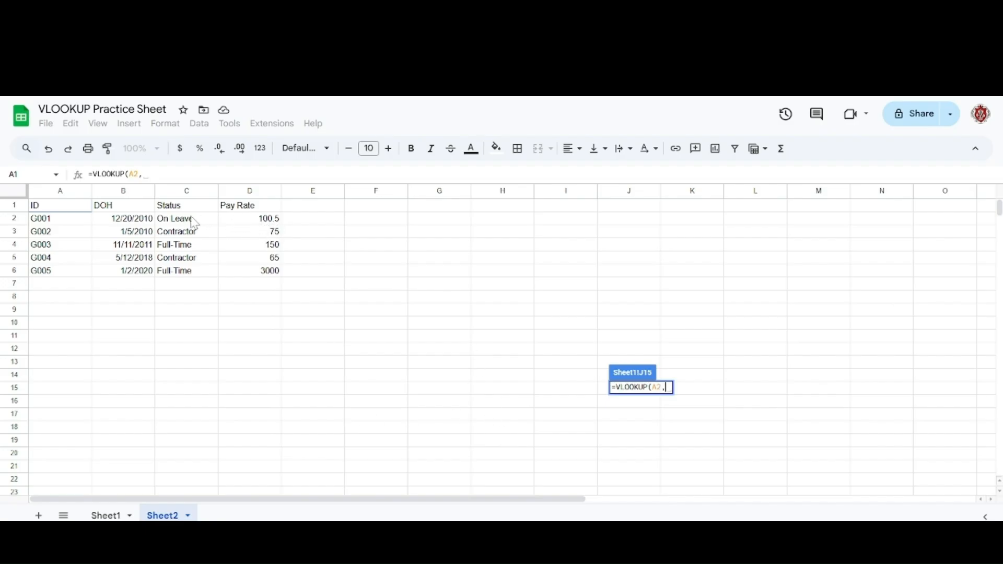
click(142, 174)
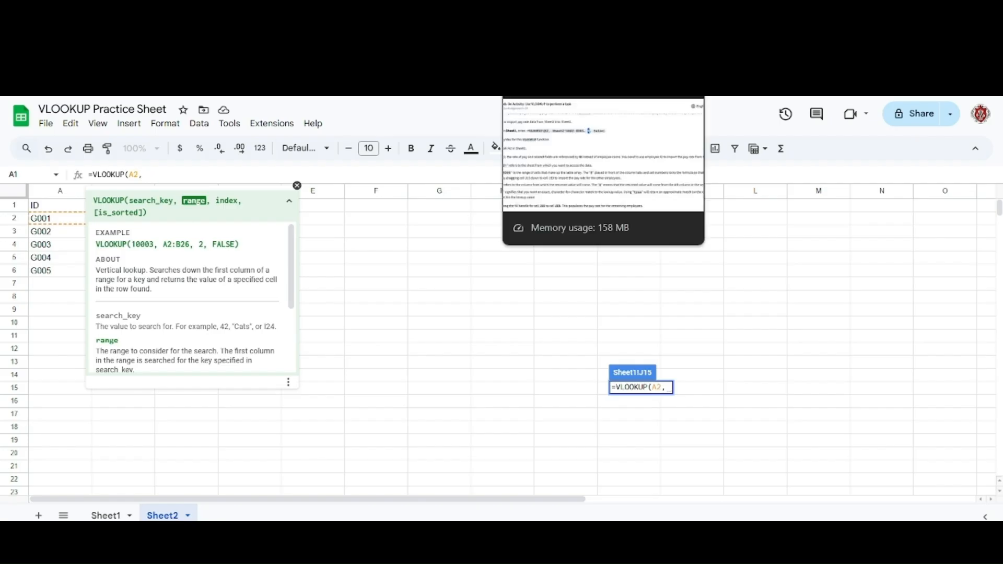
click(549, 41)
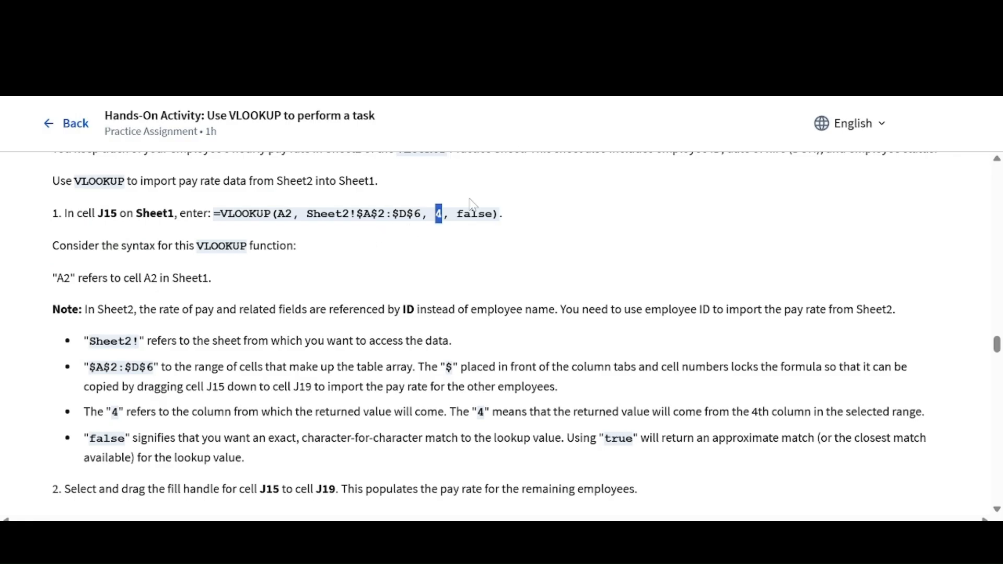
click(522, 41)
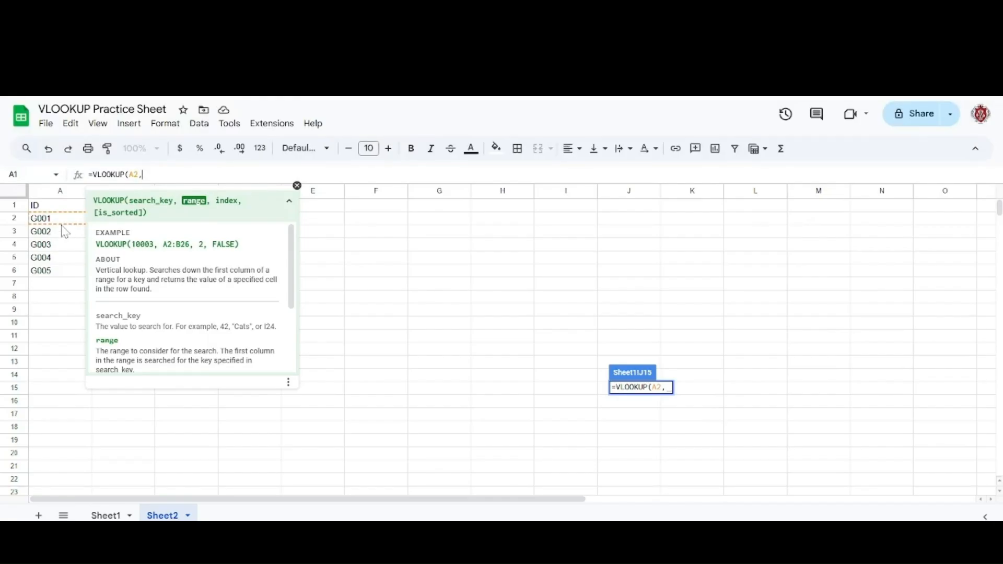
drag(59, 222, 256, 275)
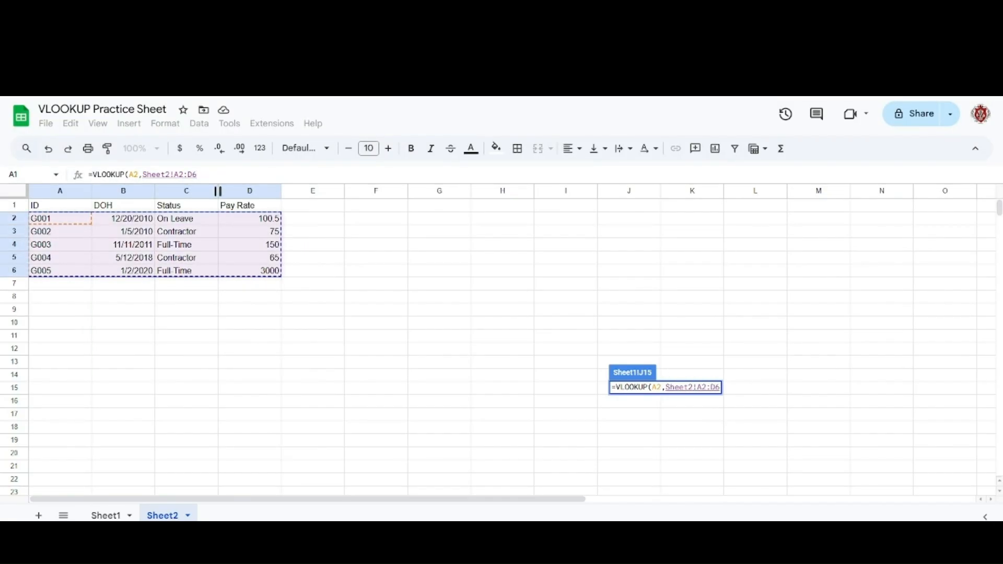
text($D)
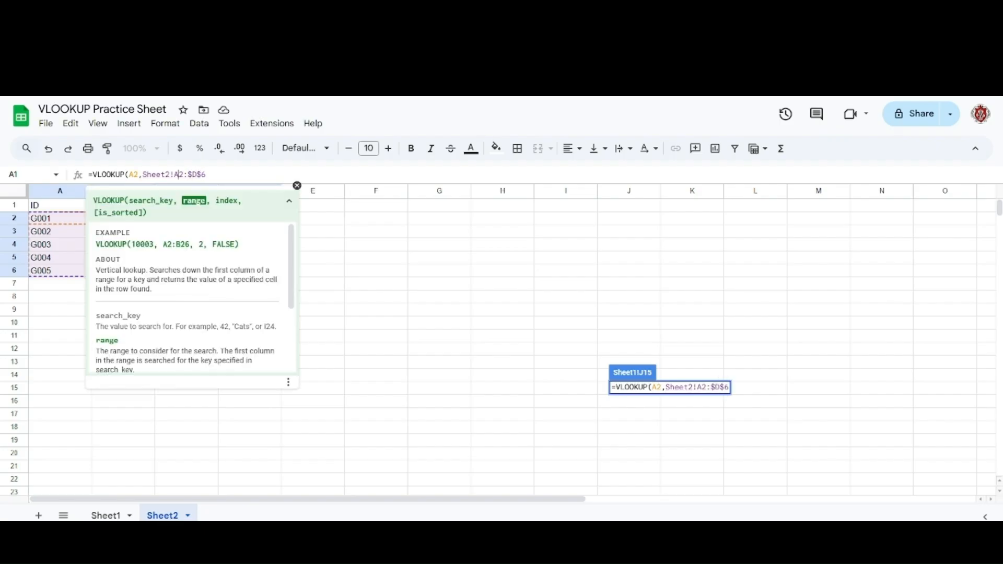
text($D$6,)
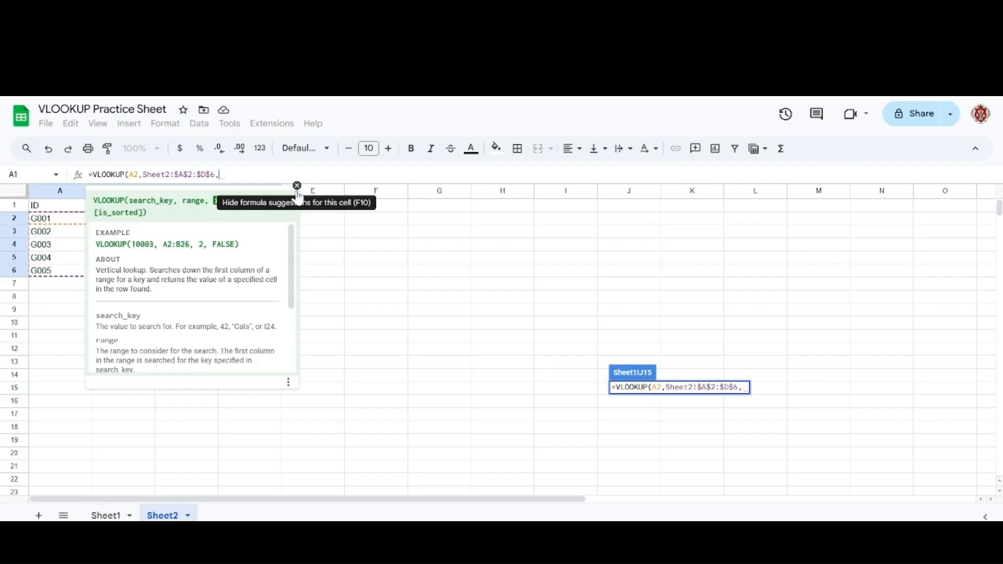
Step: Complete the J15 VLOOKUP formula with column index 4 and False for an exact match, and enter it
text(4)
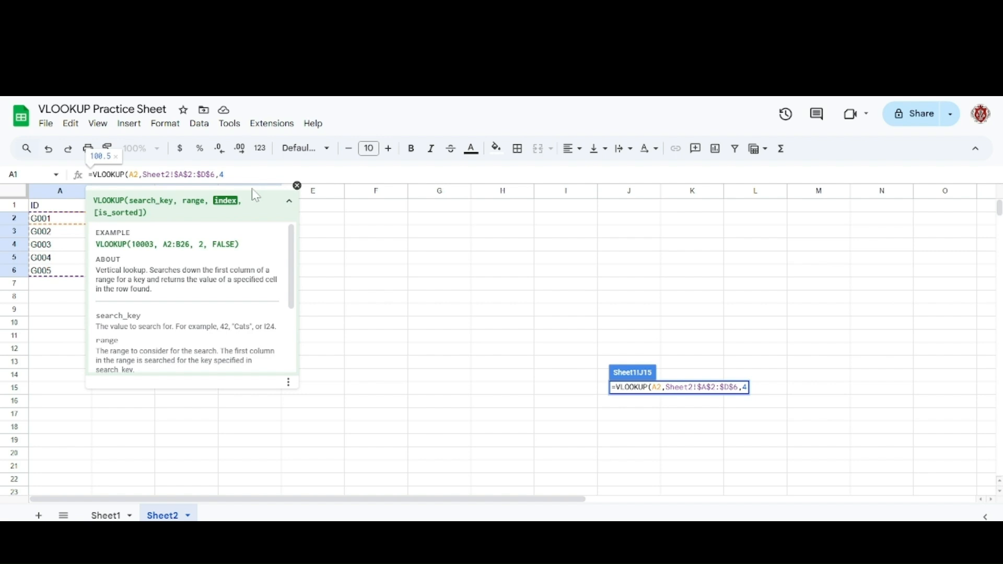
text(,)
text(,Fa)
key(BackSpace)
key(BackSpace)
key(BackSpace)
text(Fo)
text(lse))
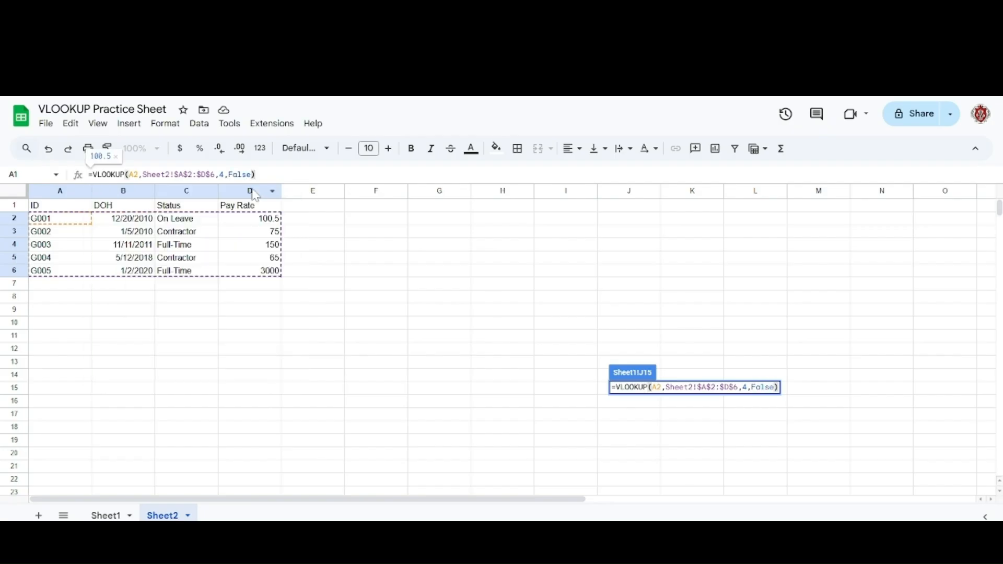
key(Return)
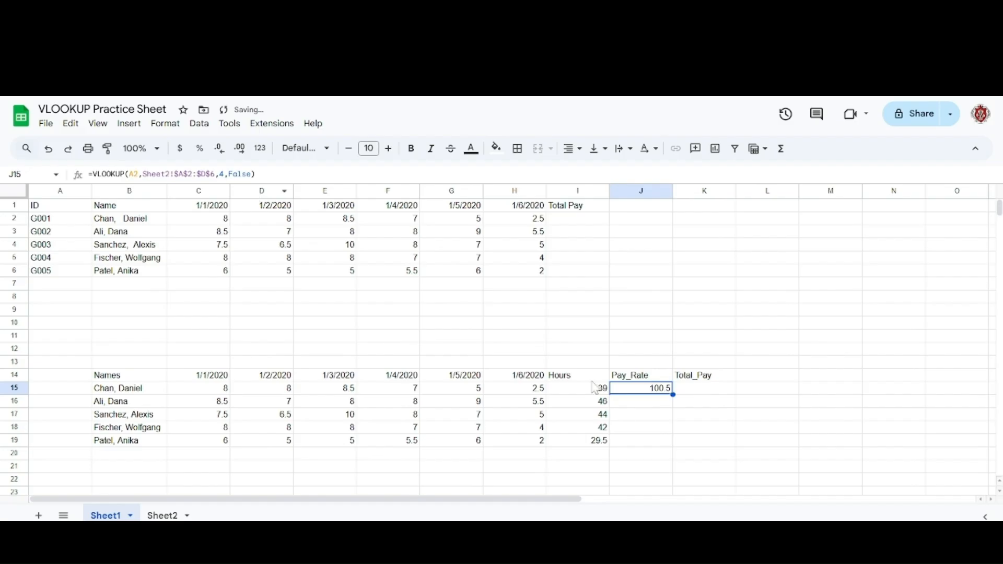
Step: Review the formula in J15 and check the pay rate for ID G002 in Sheet2
click(645, 396)
click(642, 391)
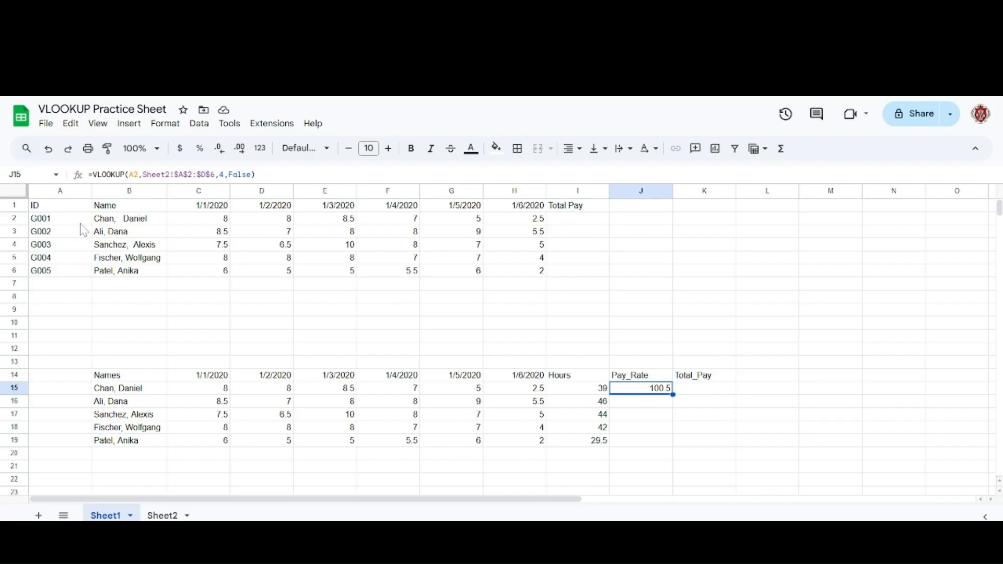
click(163, 514)
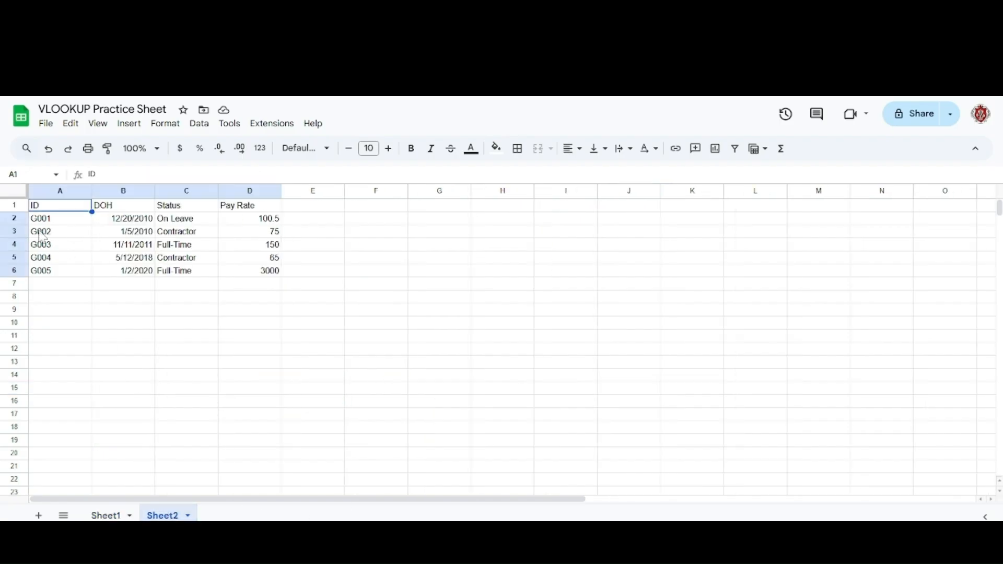
click(273, 235)
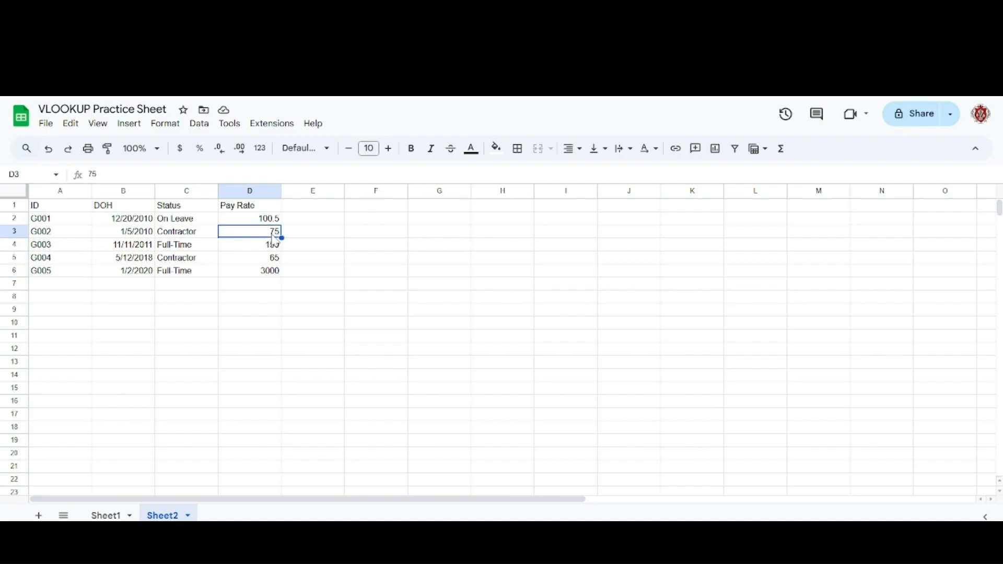
Step: Fill the J15 formula down to J16 in Sheet1 and check its search key and result against Sheet2
click(106, 515)
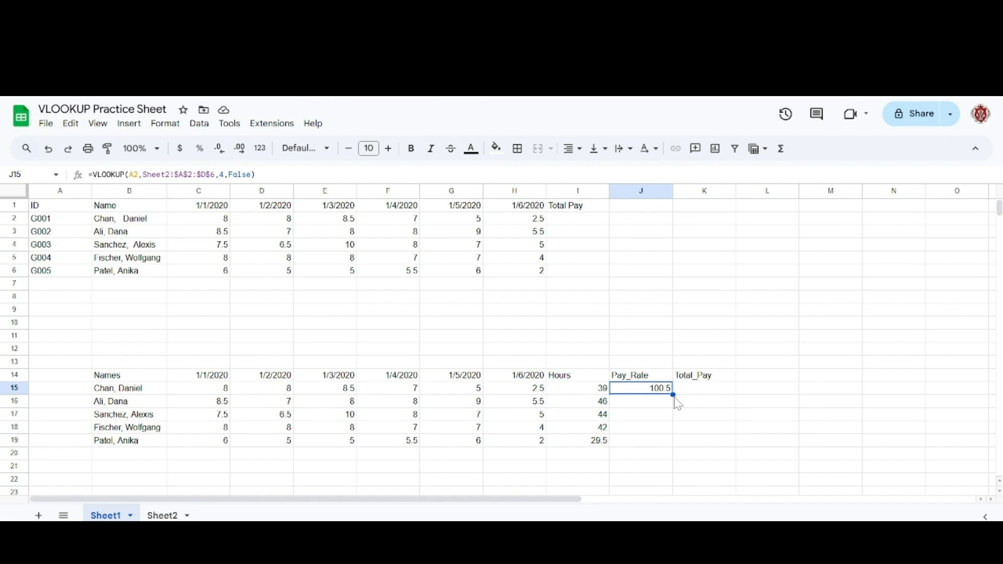
drag(673, 396, 667, 402)
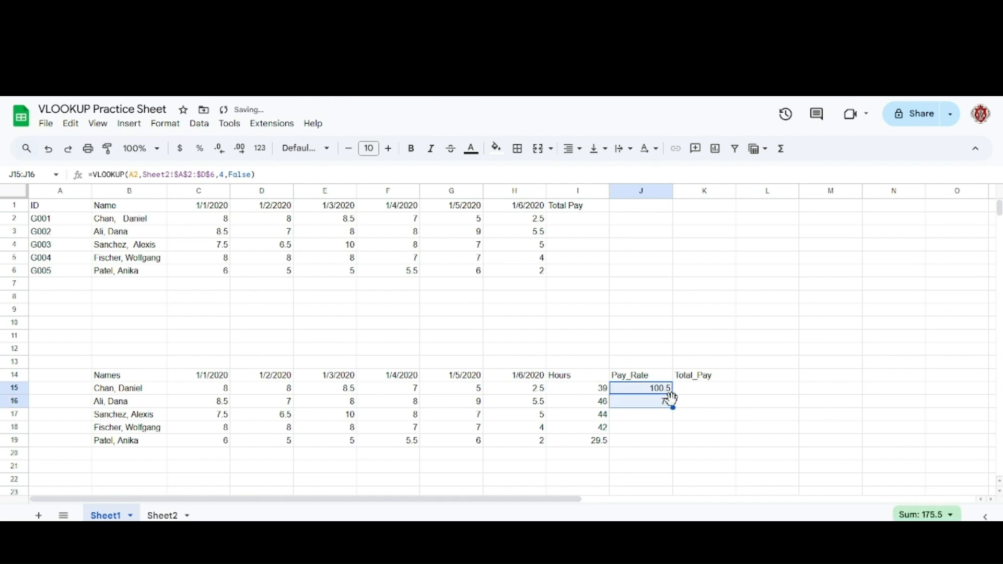
click(708, 405)
key(Left)
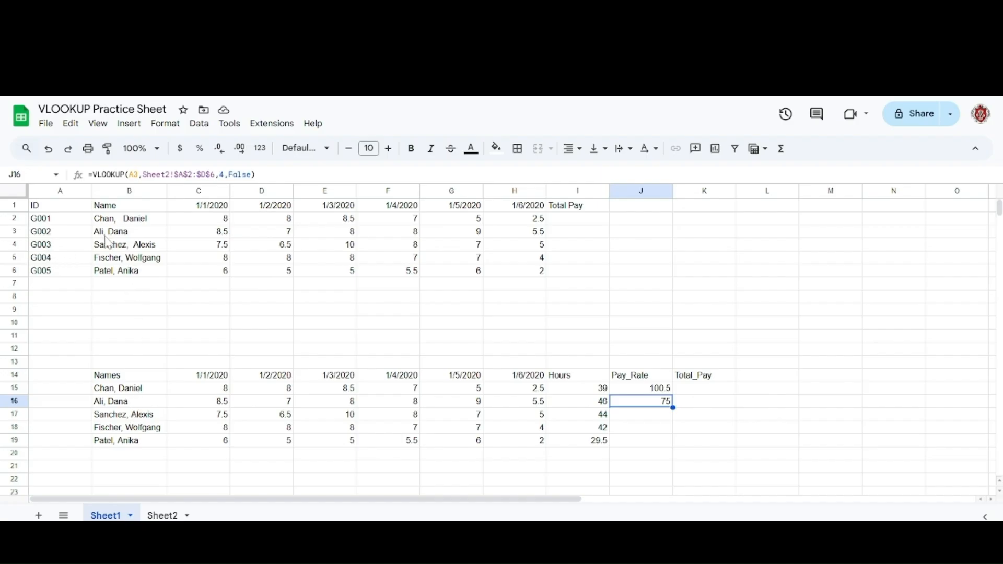
click(166, 515)
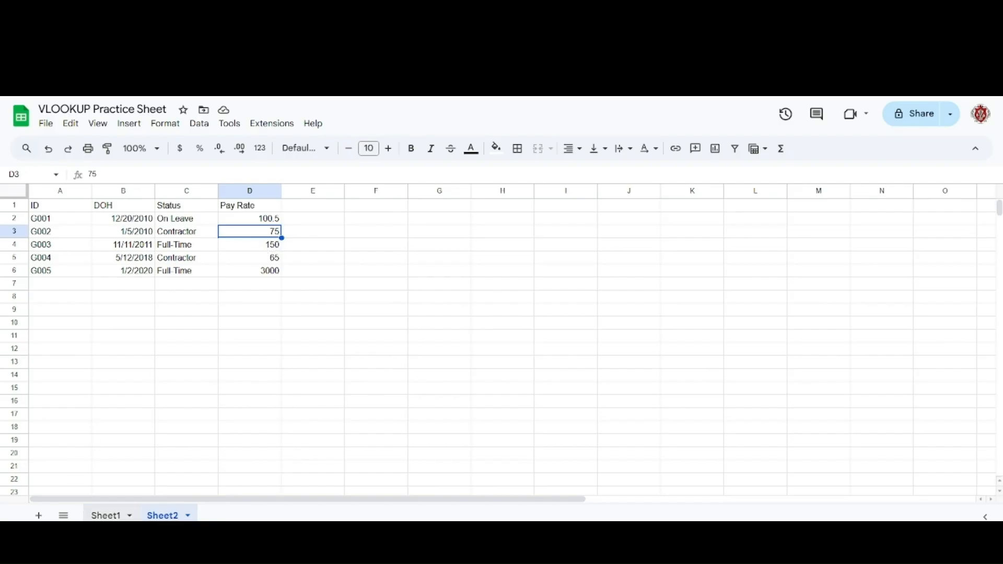
click(83, 513)
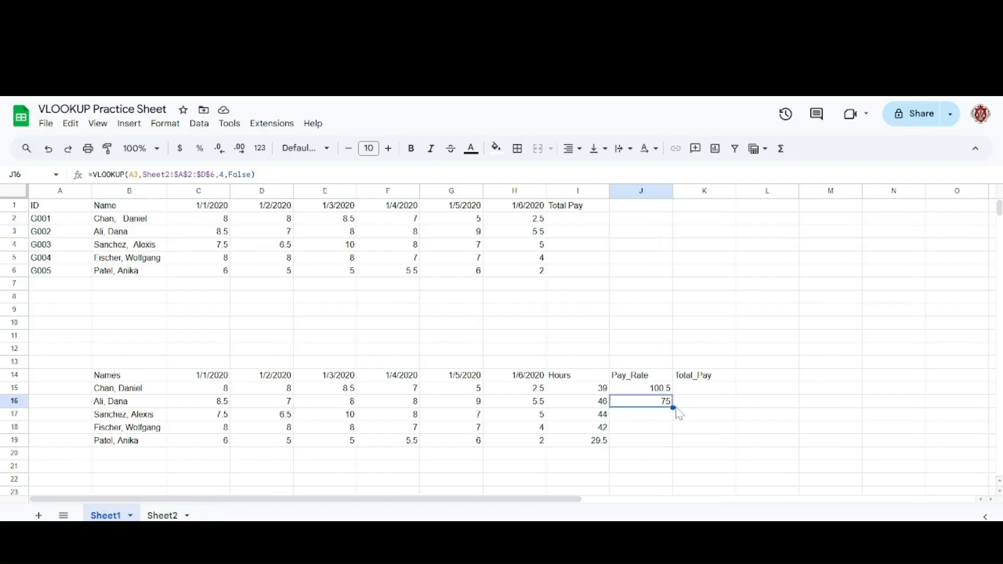
Step: Extend the Pay_Rate formula from J16 down through J19, checking J17 against the Sheet2 pay rates along the way
drag(673, 406, 673, 418)
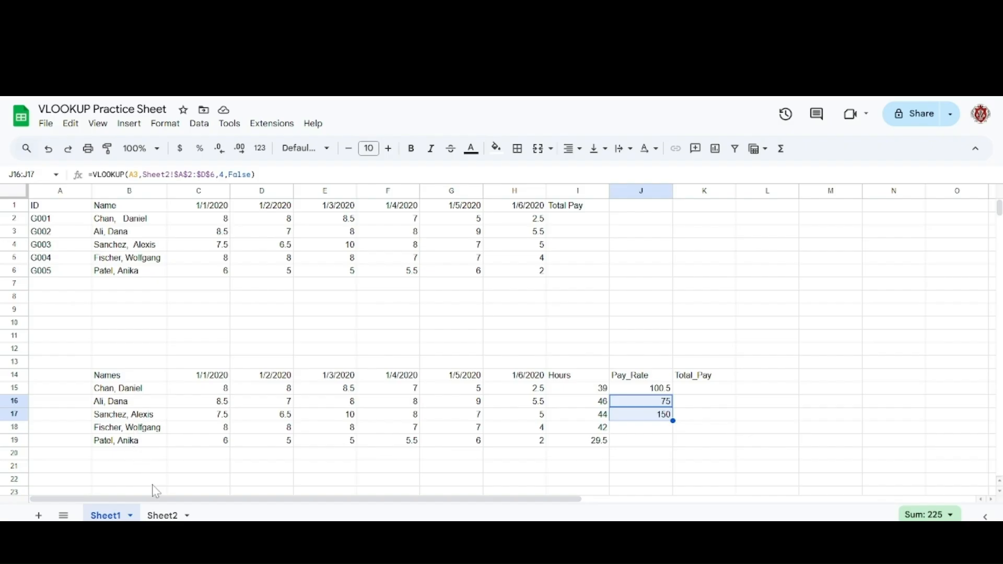
click(159, 516)
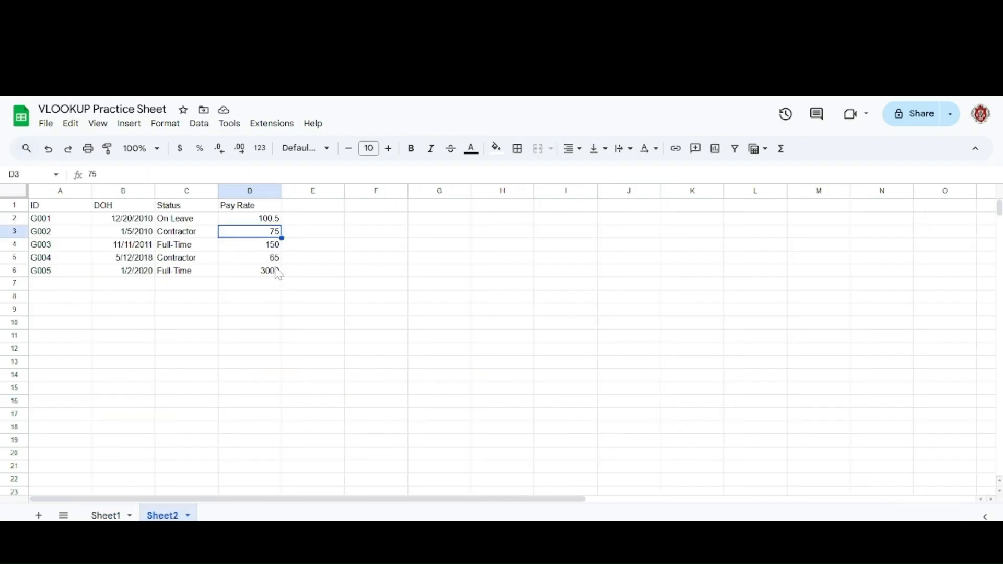
click(110, 515)
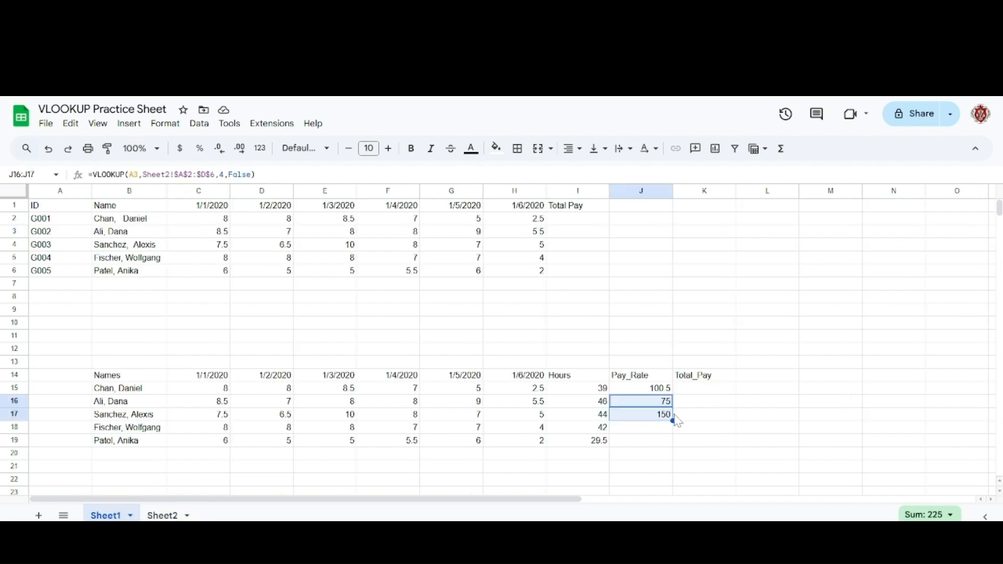
drag(674, 420, 670, 442)
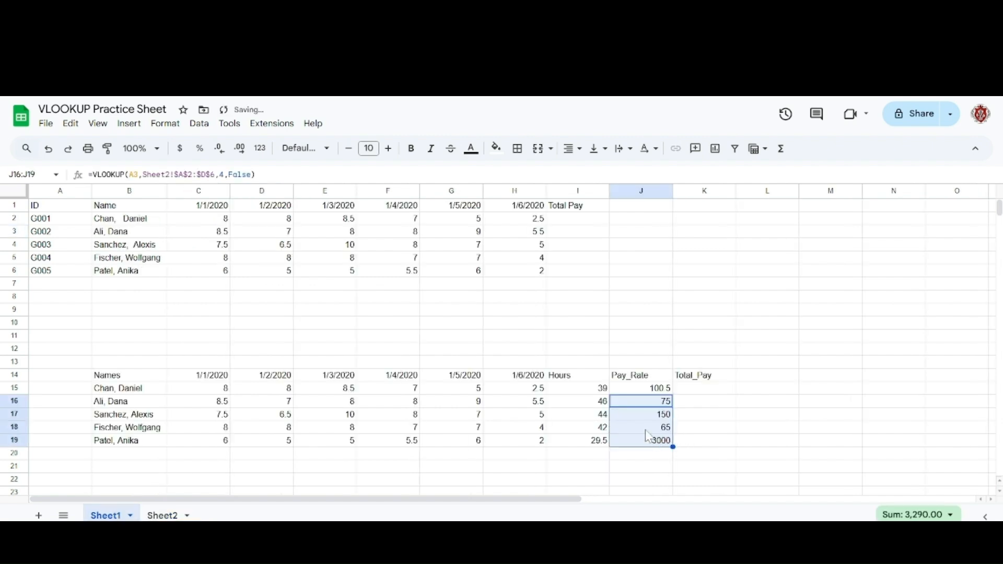
Step: Inspect the VLOOKUP formulas in J16 through J19 and switch back to the activity instructions
click(690, 406)
key(Left)
key(Down)
key(Down)
key(Down)
key(Up)
key(Up)
key(Up)
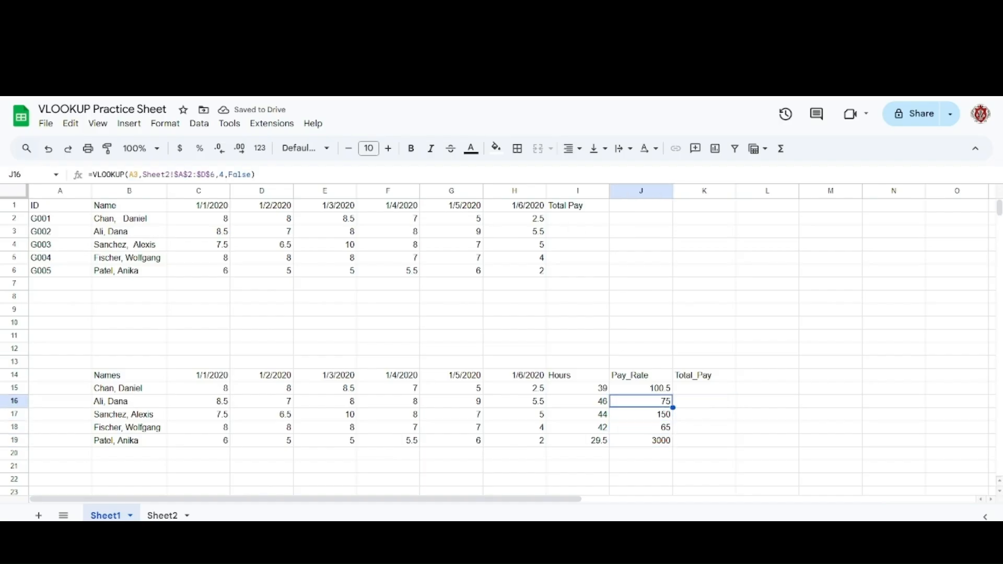
key(alt+Tab)
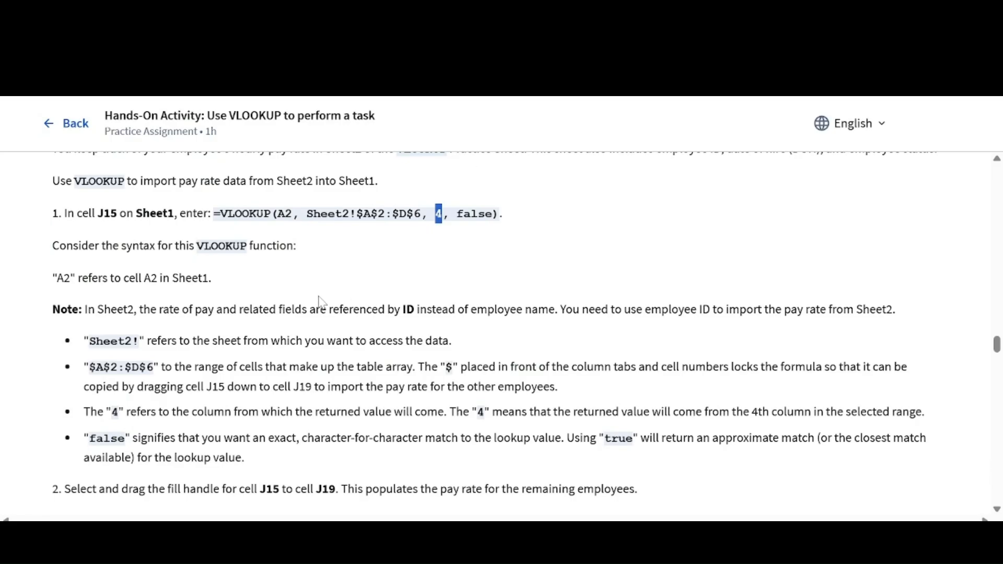
Step: Review the VLOOKUP syntax explanation and compare the activity's expected column J pay rates with J15 through J19 in Sheet1
click(351, 237)
drag(301, 213, 501, 214)
click(472, 291)
scroll(472, 290, down, 1)
scroll(471, 291, down, 5)
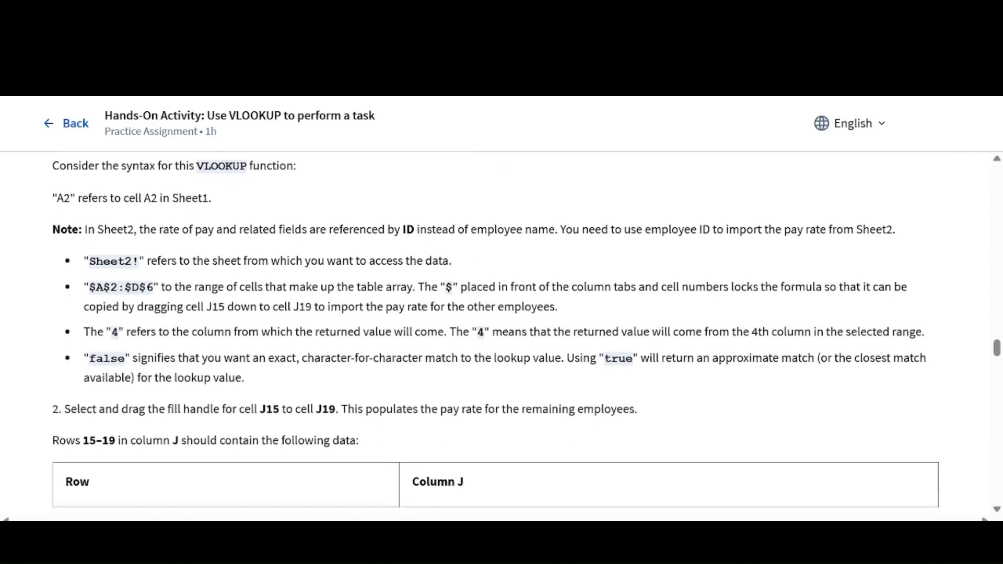
scroll(470, 290, down, 4)
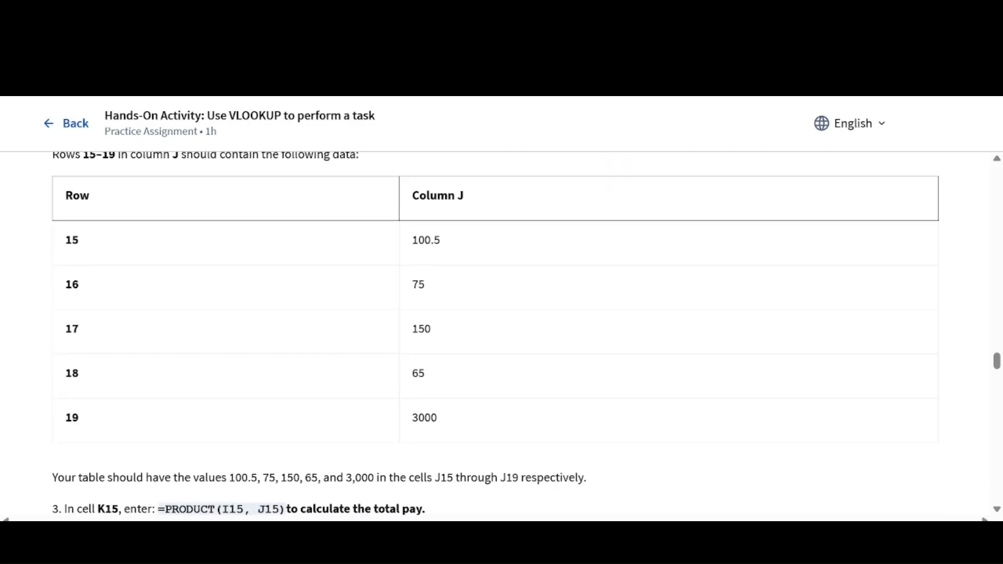
double_click(454, 259)
key(ctrl+Tab)
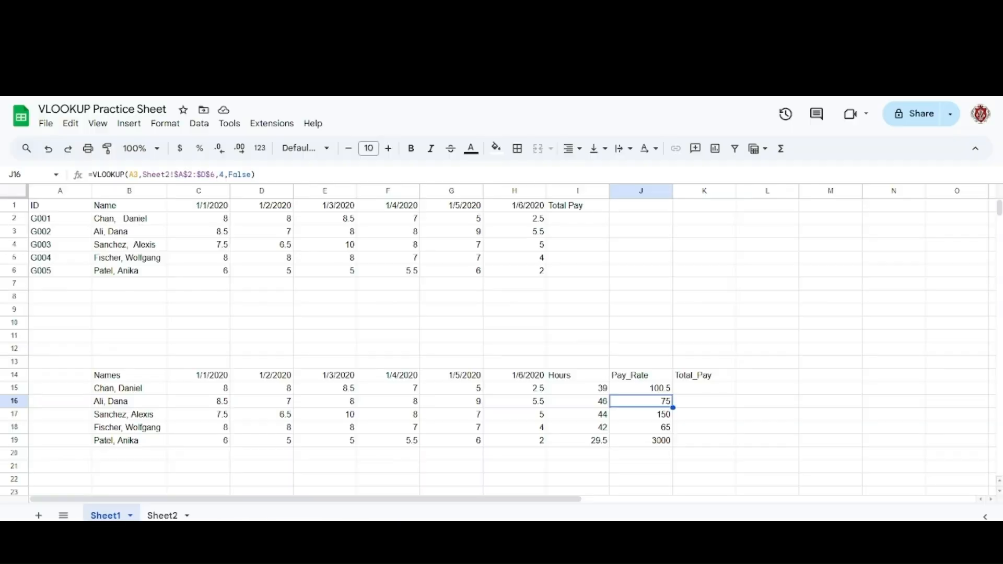
key(ctrl+shift+Tab)
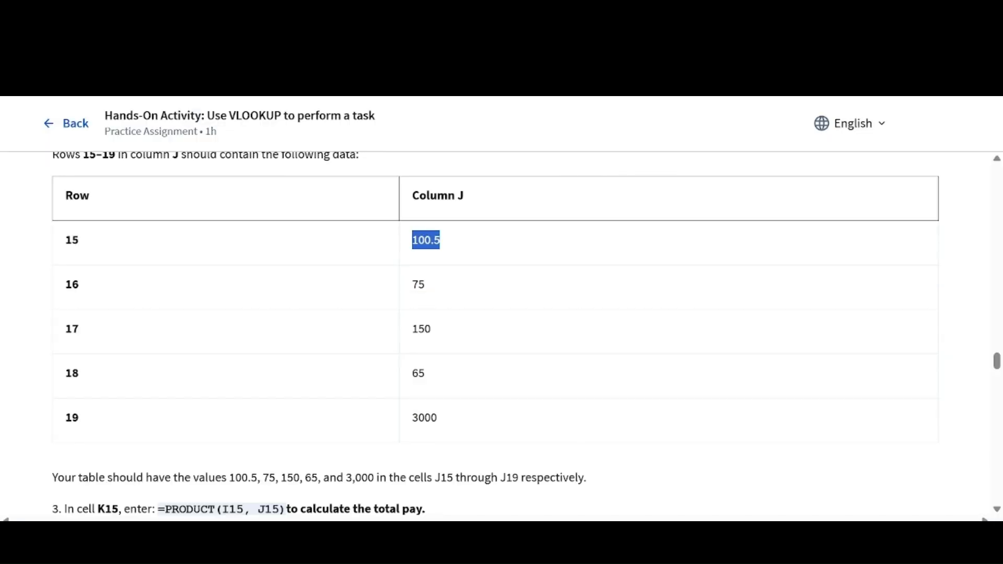
key(ctrl+Tab)
key(ctrl+shift+Tab)
Step: Read the activity instructions for calculating total pay in K15 and filling it through K19, including the example sheet
scroll(394, 434, down, 6)
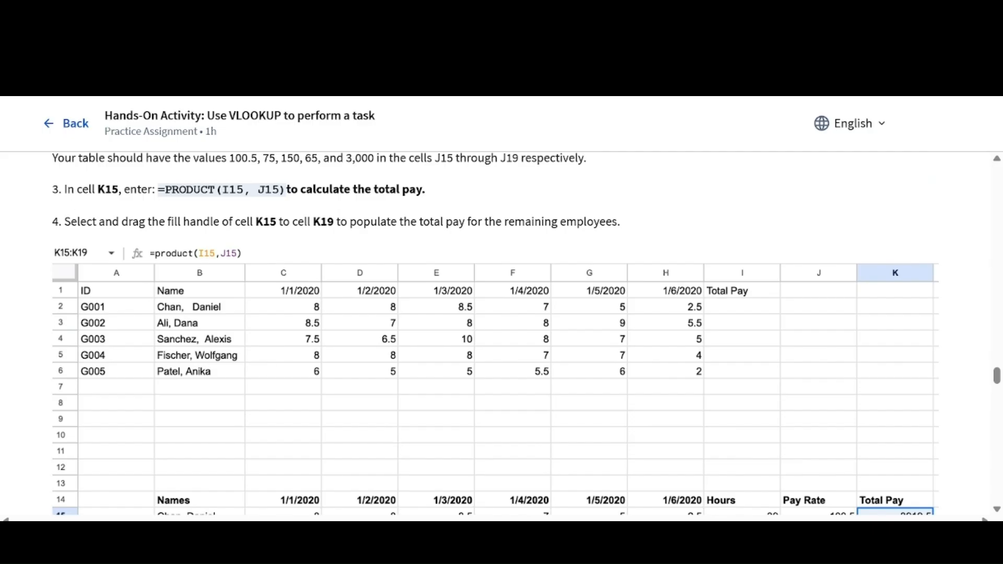
scroll(495, 334, up, 1)
scroll(495, 334, down, 1)
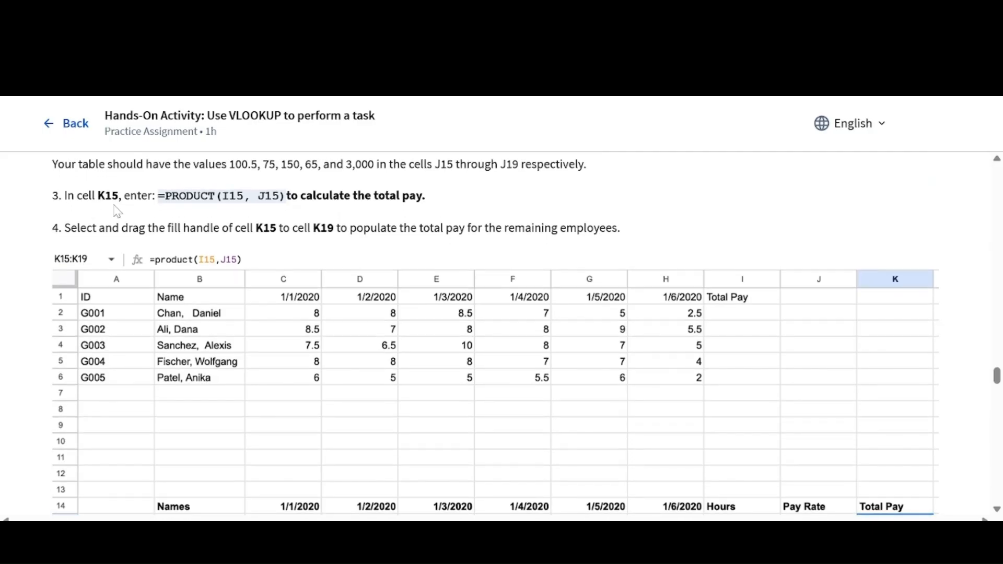
drag(124, 196, 222, 196)
click(222, 196)
scroll(256, 223, down, 1)
scroll(342, 227, down, 2)
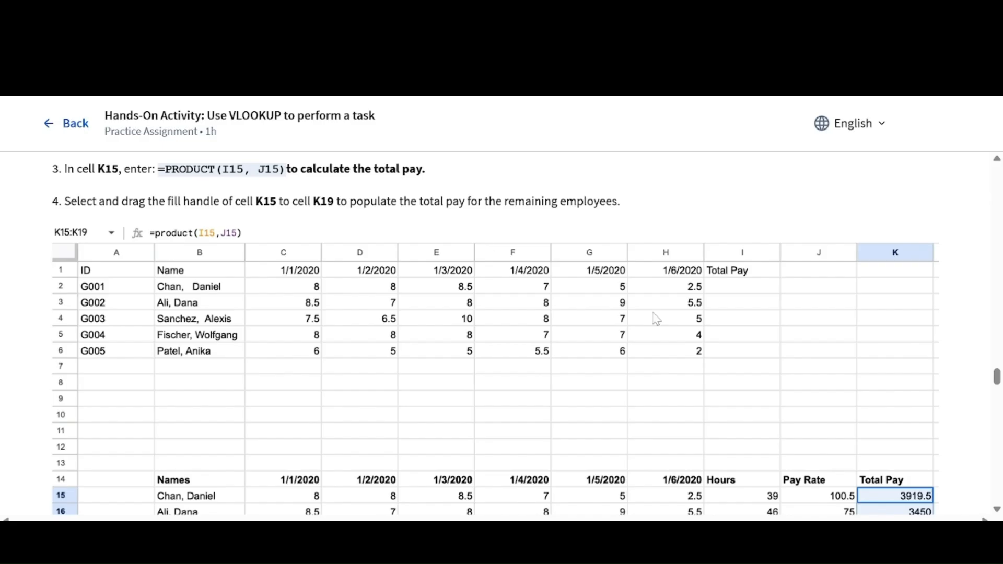
scroll(663, 324, down, 5)
scroll(663, 324, up, 5)
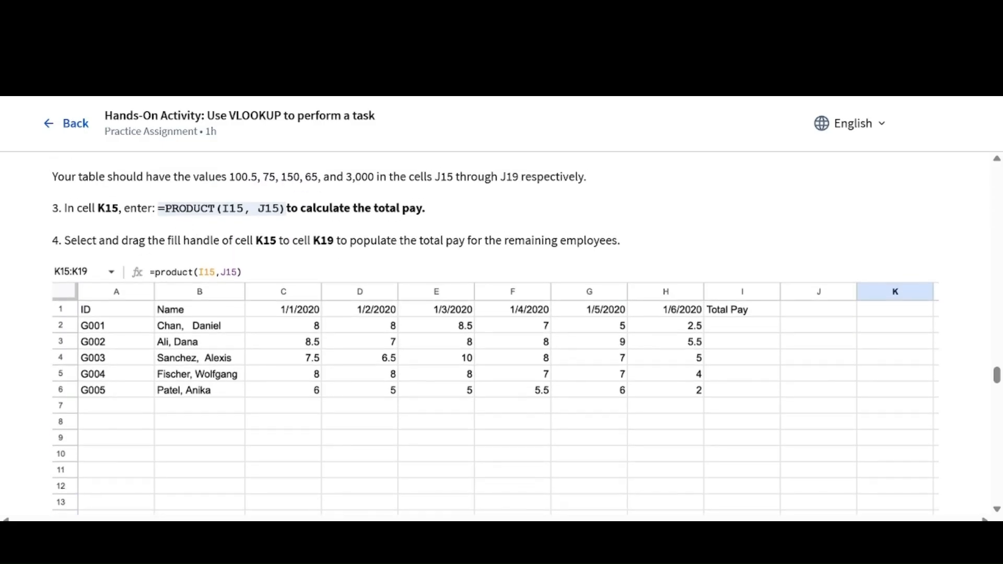
scroll(266, 231, down, 1)
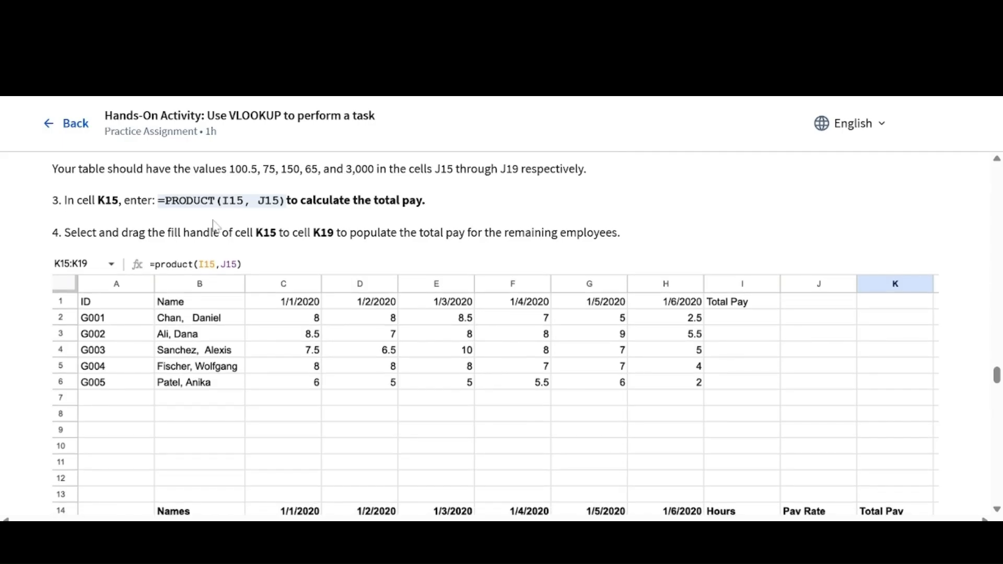
Step: Copy the total pay formula from the instructions into cell K15 of Sheet1 as =PRODUCT(I15, J15)
drag(158, 201, 285, 201)
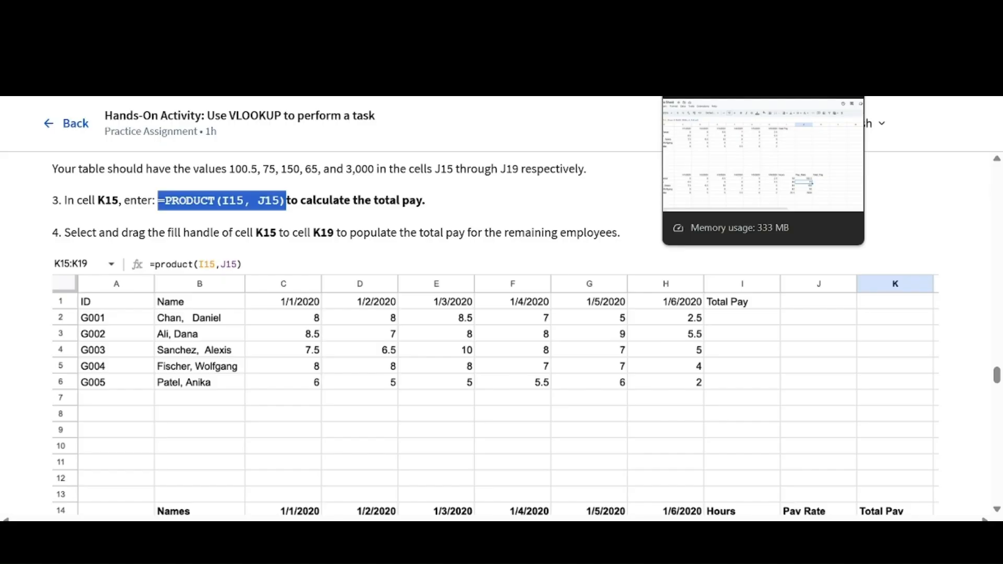
click(698, 15)
key(Up)
key(Right)
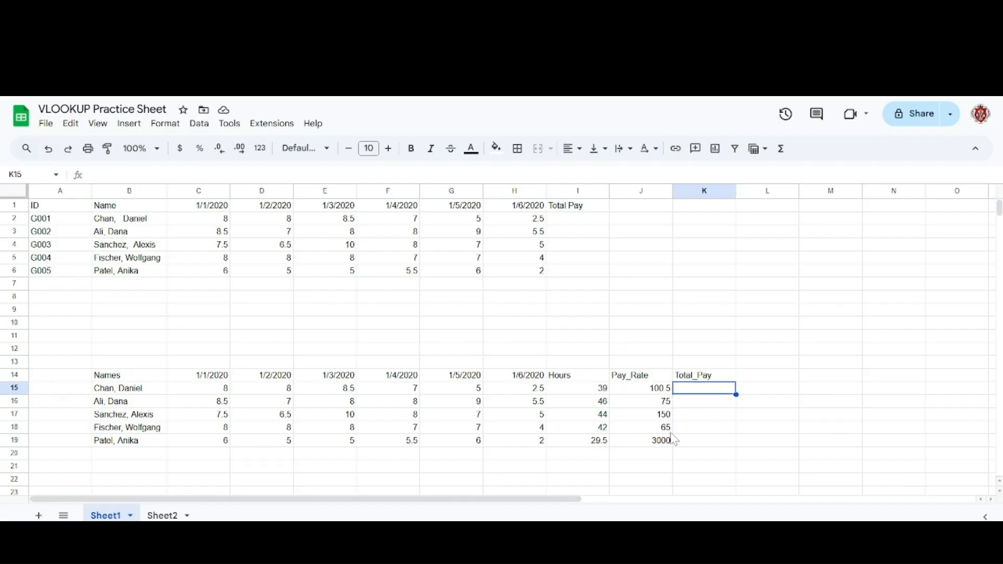
text(=)
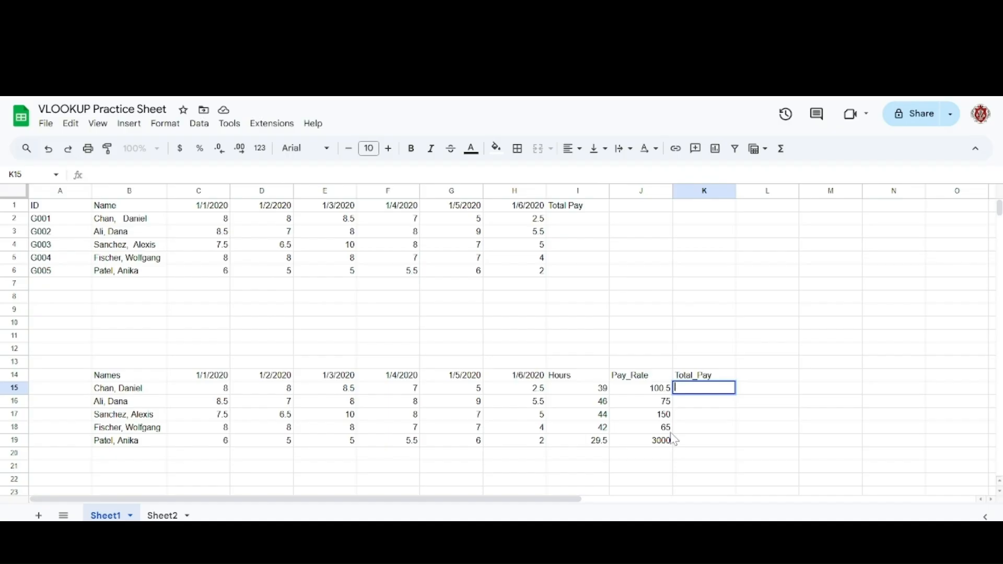
text(PRODUCT(I15, J15))
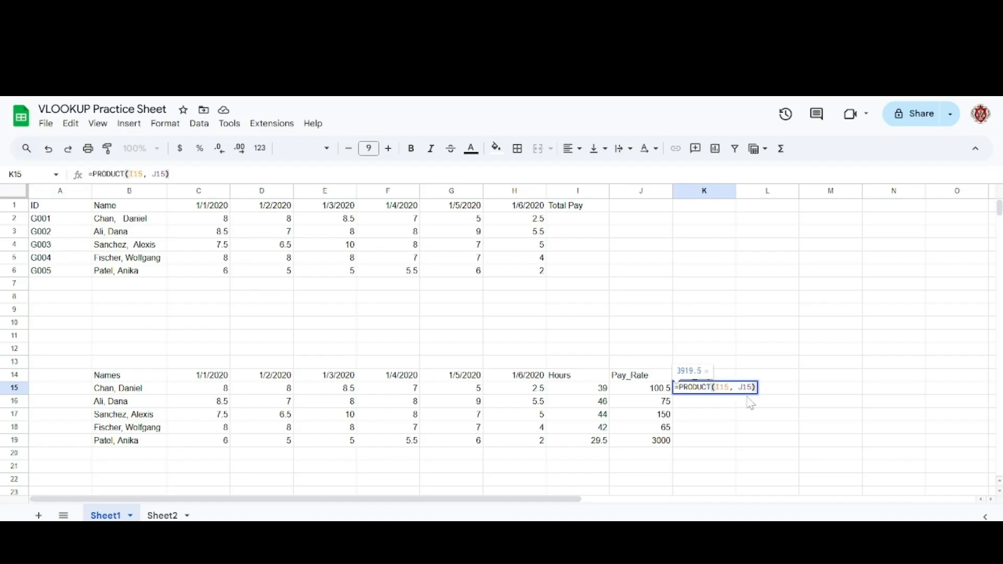
Step: Re-enter J15 as the second factor so K15 reads =PRODUCT(I15,J15), and accept the suggested autofill for K16 through K19
click(170, 174)
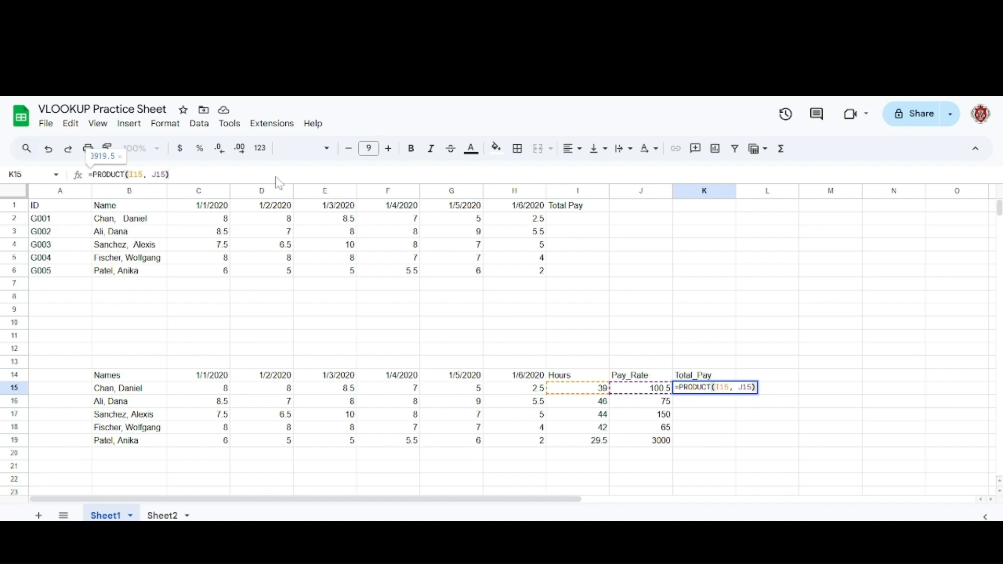
key(BackSpace)
key(BackSpace)
key(BackSpace)
key(BackSpace)
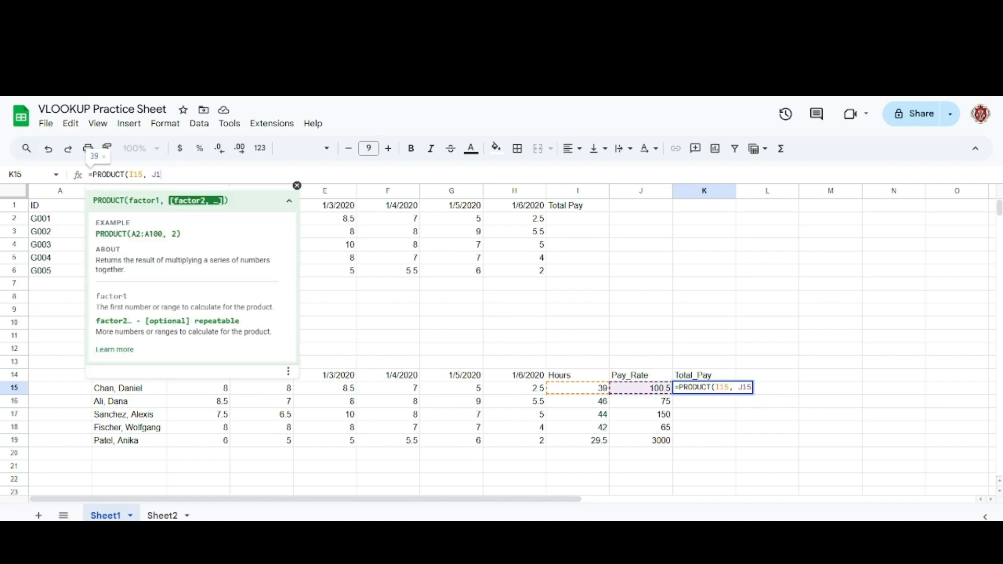
key(BackSpace)
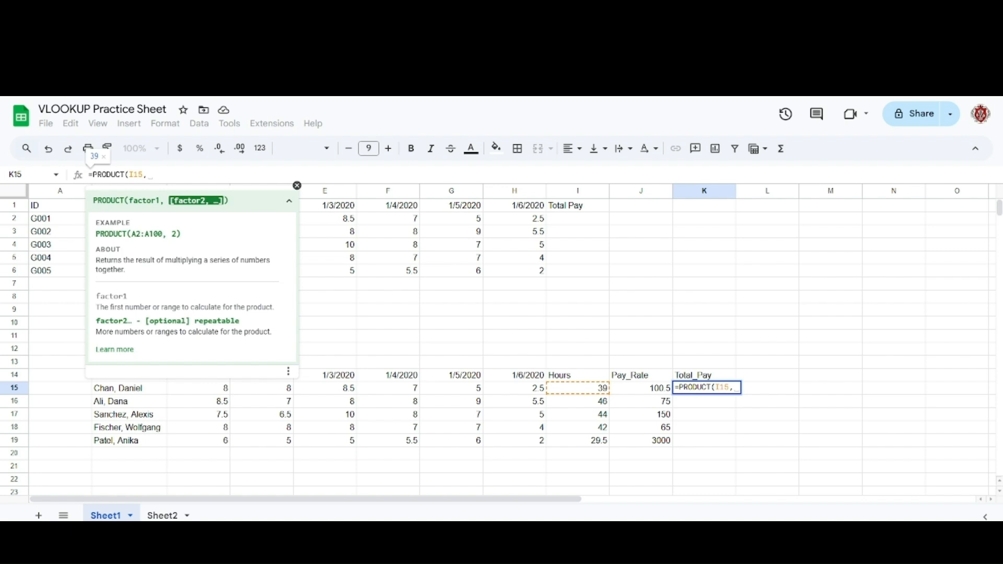
text(J15))
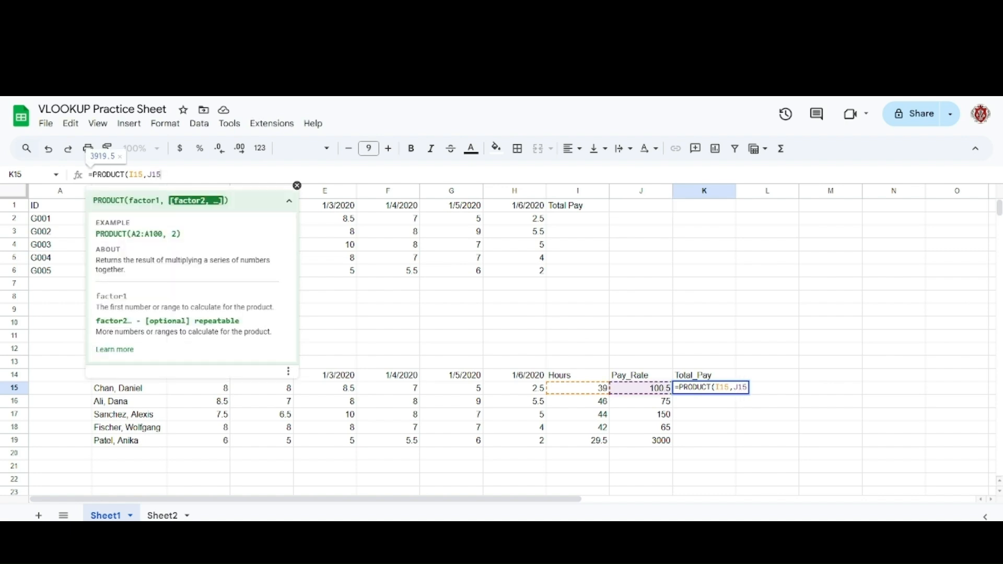
key(Return)
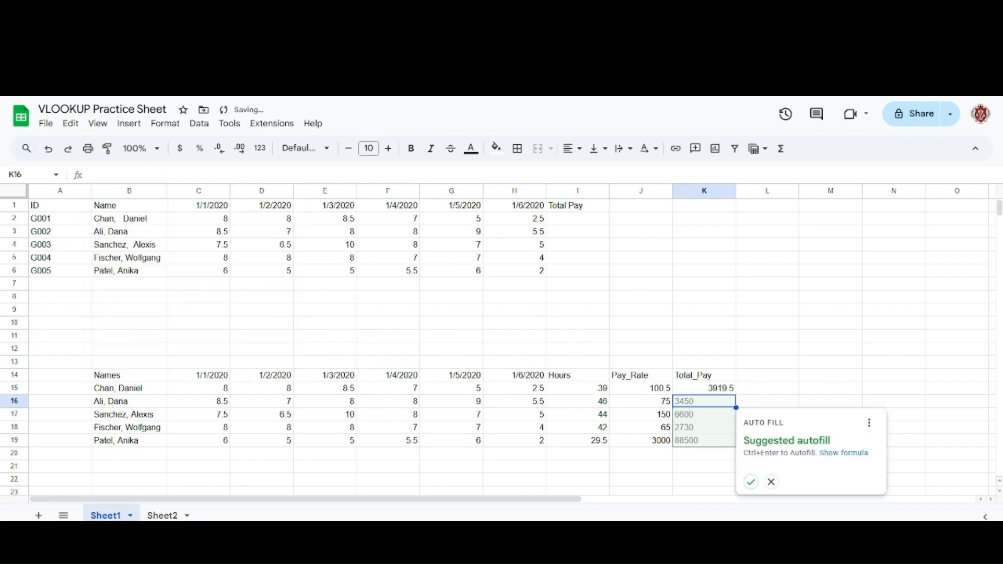
click(750, 481)
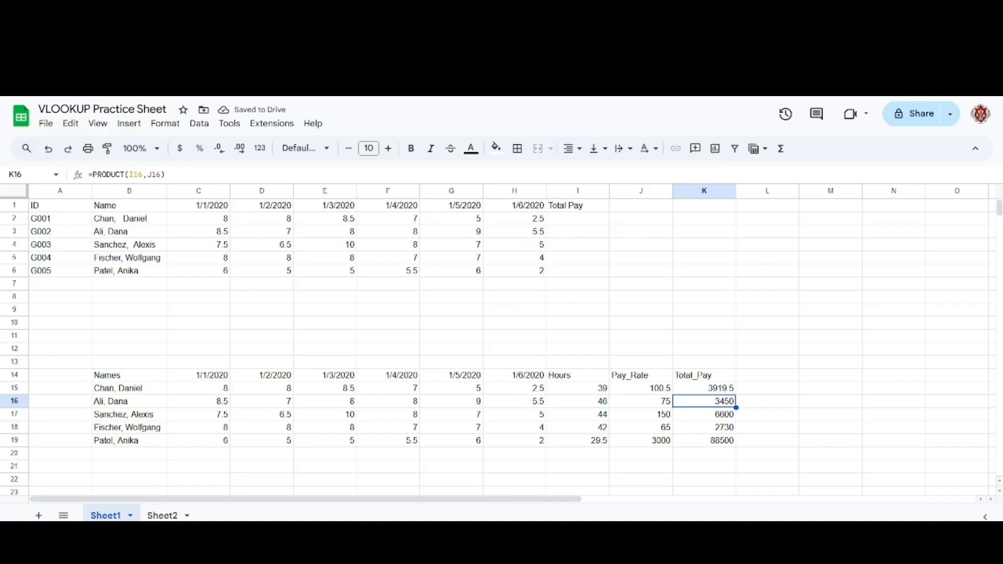
Step: Compare the Total_Pay results in K15 through K19 with the expected column K values in the activity instructions
click(553, 13)
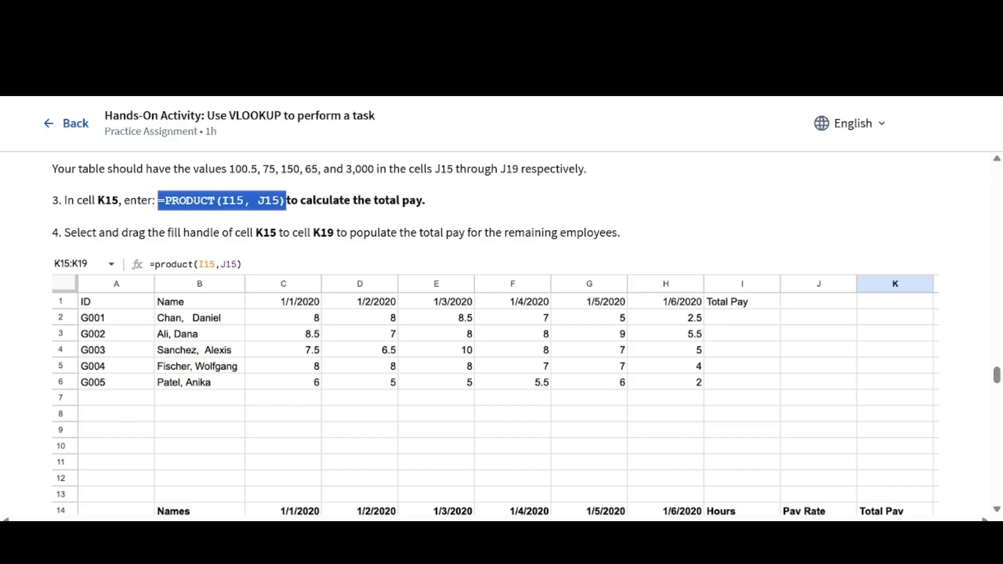
scroll(618, 353, down, 4)
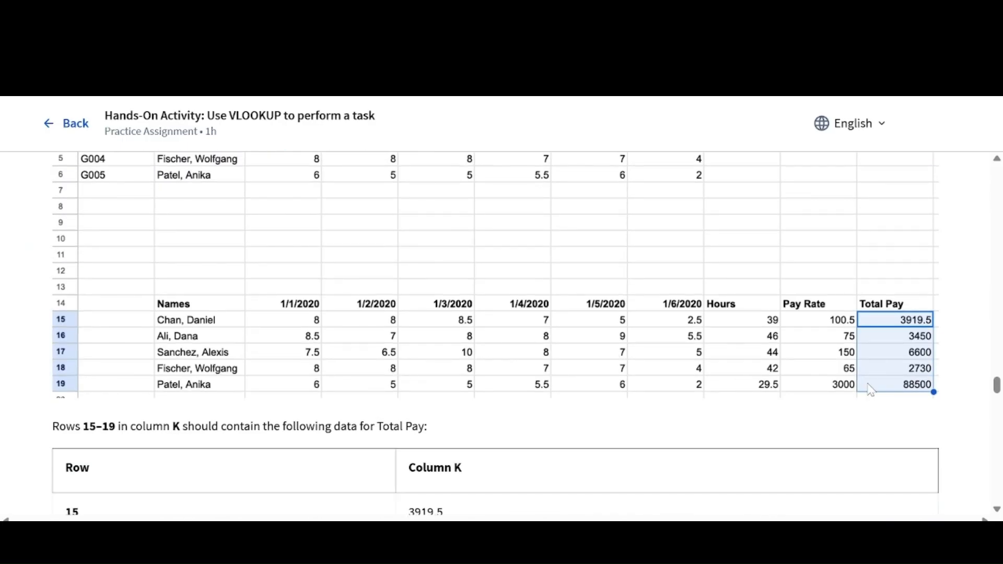
scroll(767, 345, down, 5)
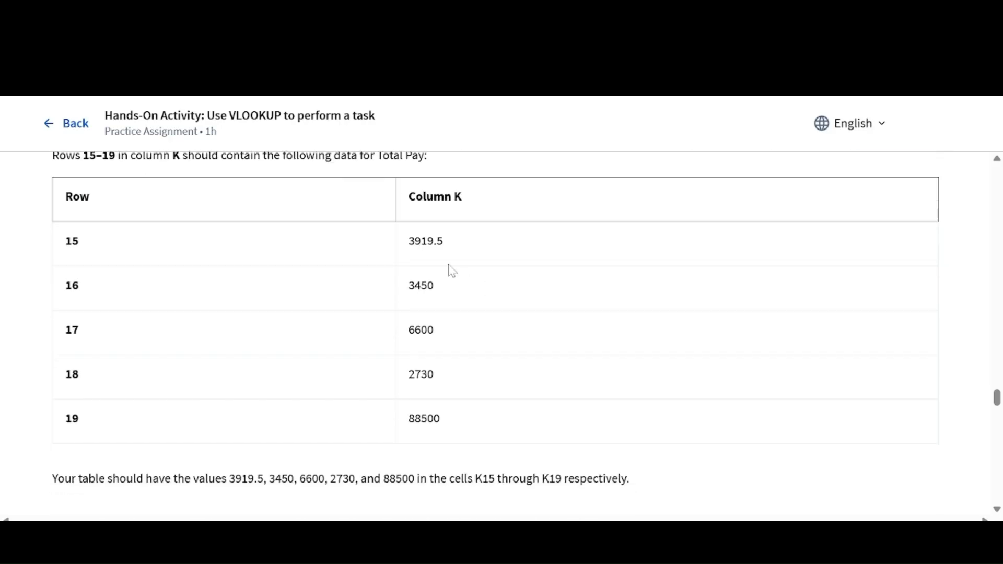
click(716, 14)
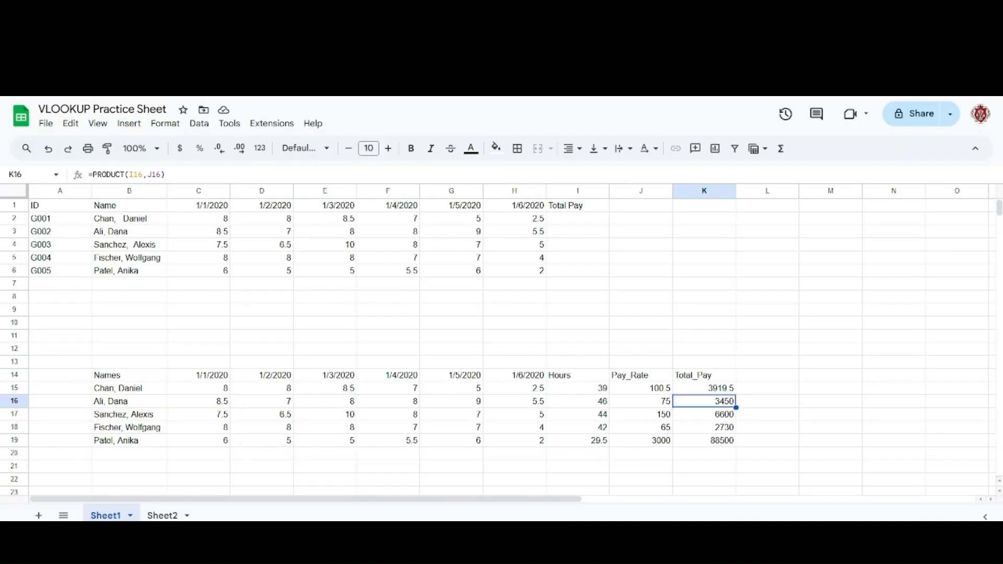
key(ctrl+shift+Tab)
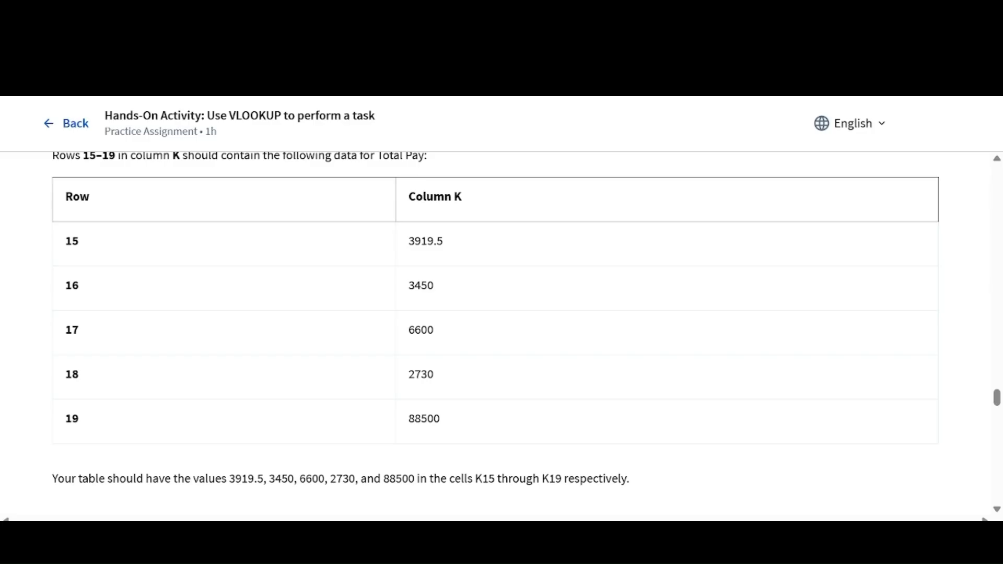
click(715, 15)
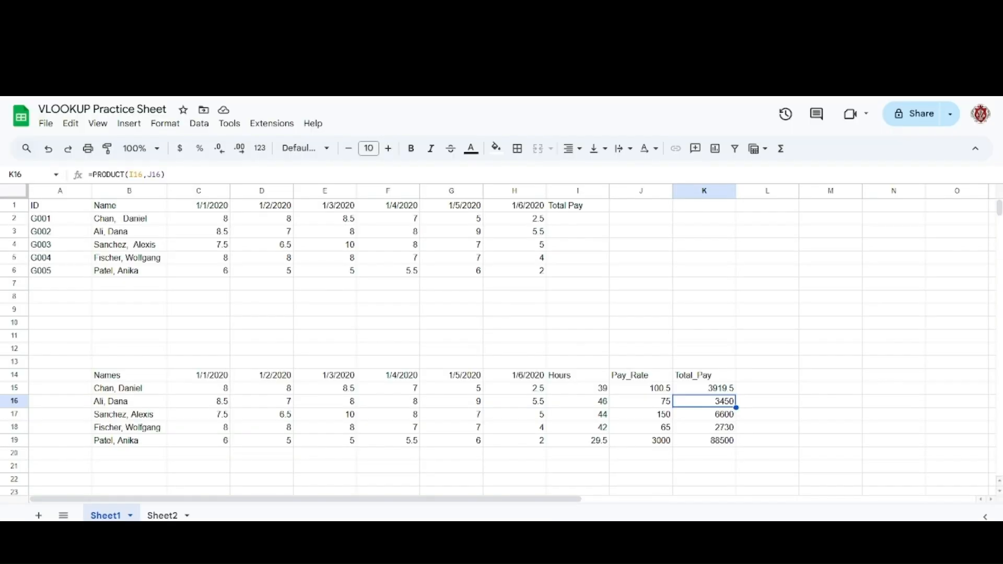
key(ctrl+shift+Tab)
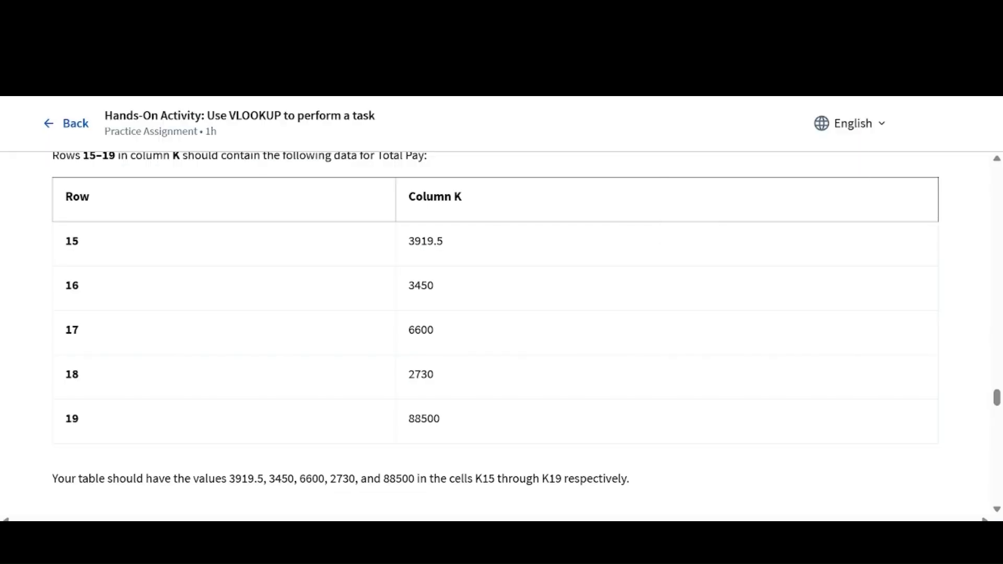
click(715, 15)
click(601, 14)
Step: Follow Step 8 of the activity to create a pivot table on a new sheet from cells B14:K19 of Sheet1
scroll(573, 408, down, 6)
scroll(575, 408, down, 1)
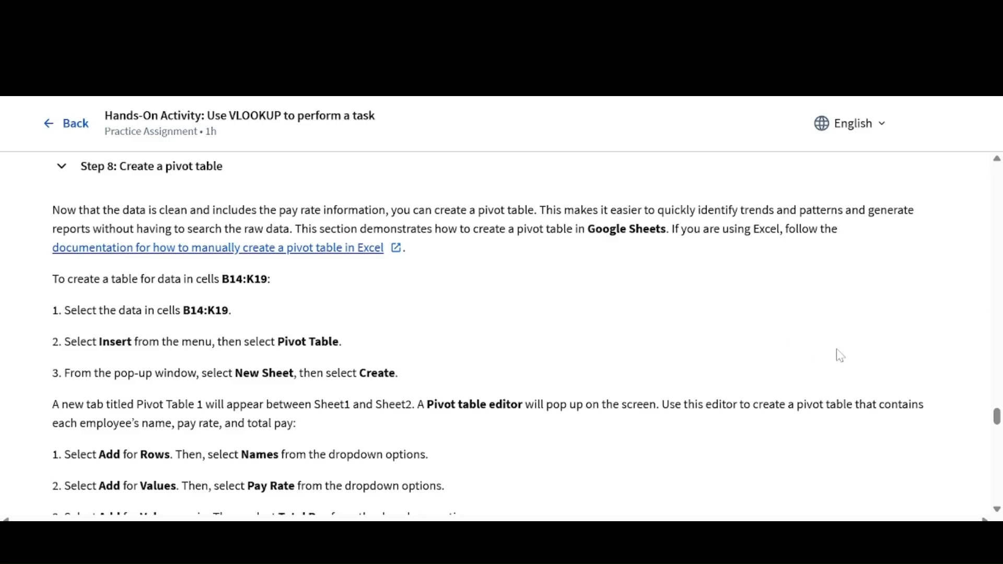
scroll(838, 354, down, 1)
scroll(640, 287, down, 2)
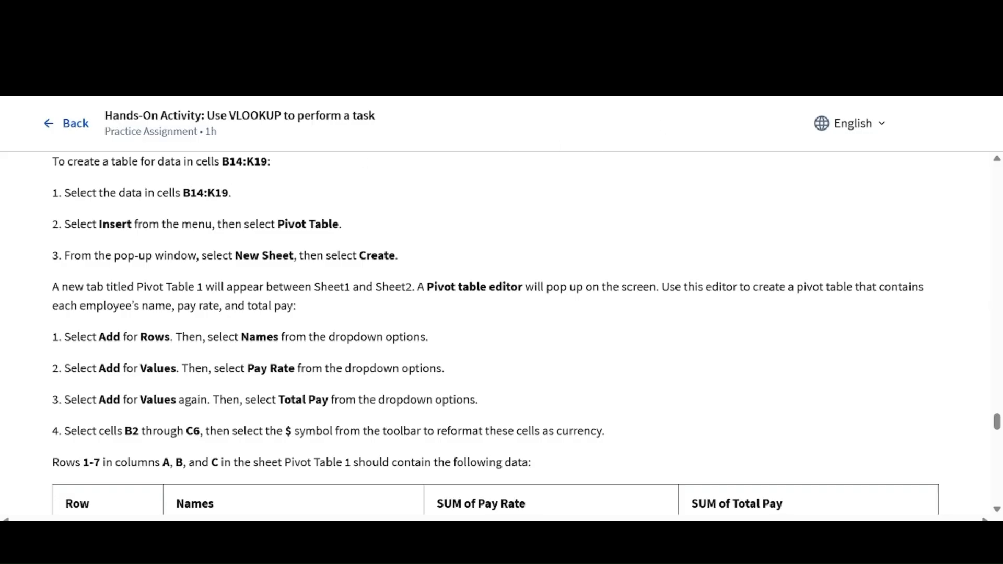
click(689, 16)
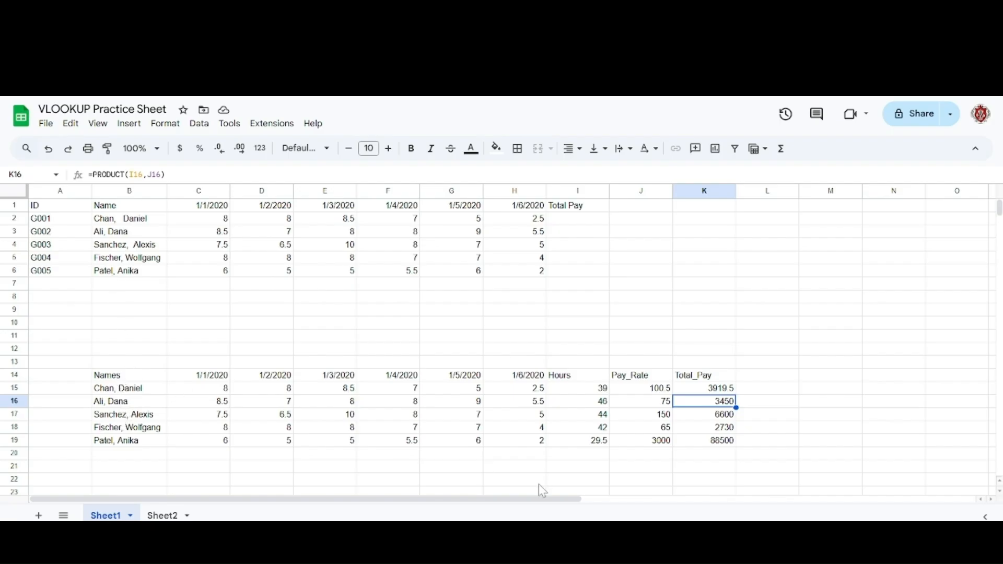
drag(104, 376, 715, 443)
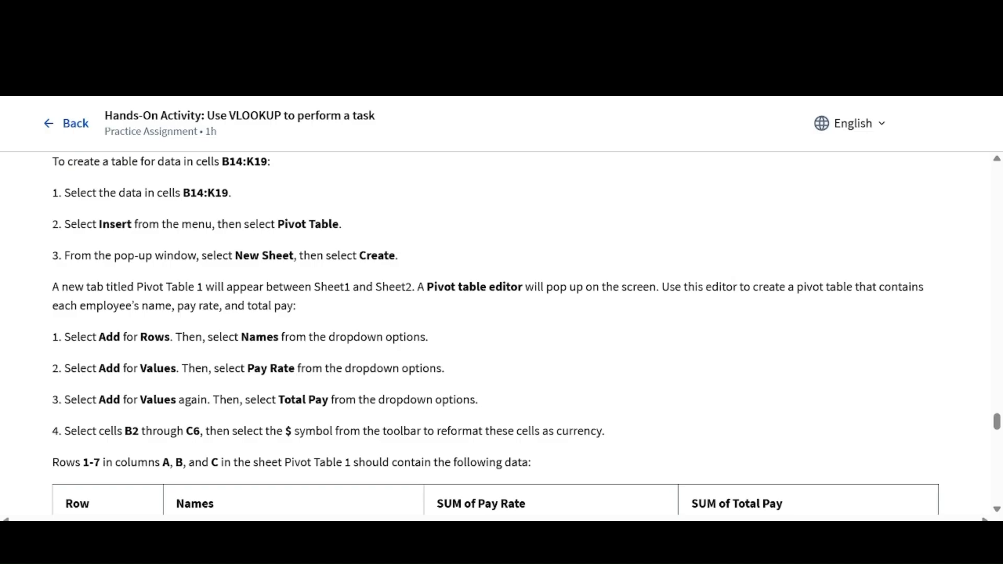
scroll(495, 330, down, 2)
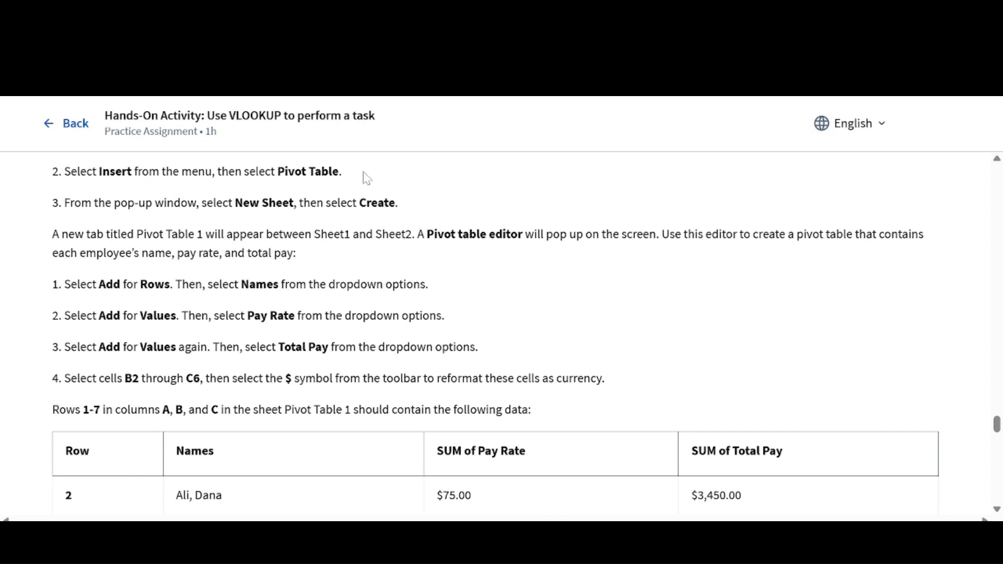
scroll(403, 195, up, 2)
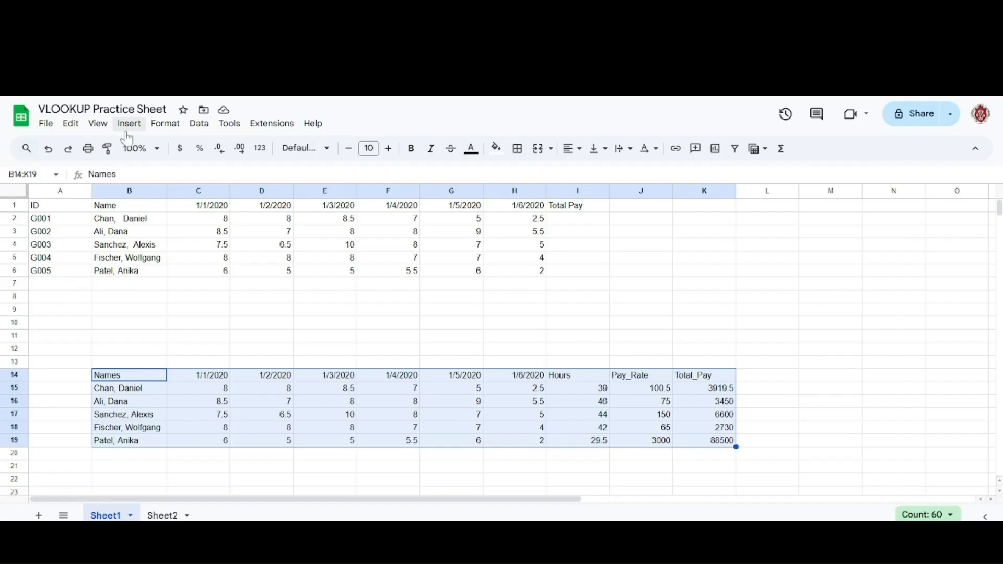
click(128, 124)
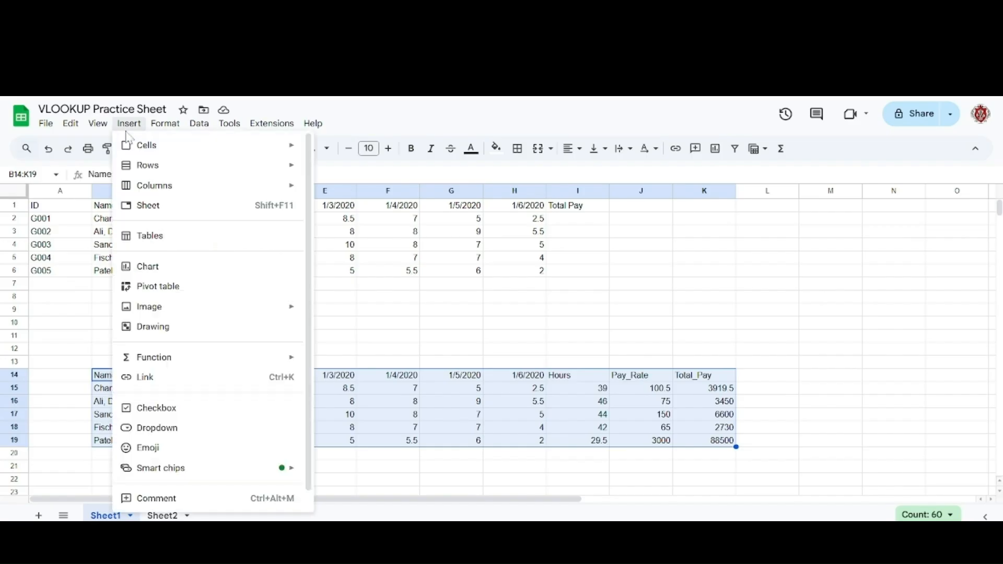
mouse_move(230, 123)
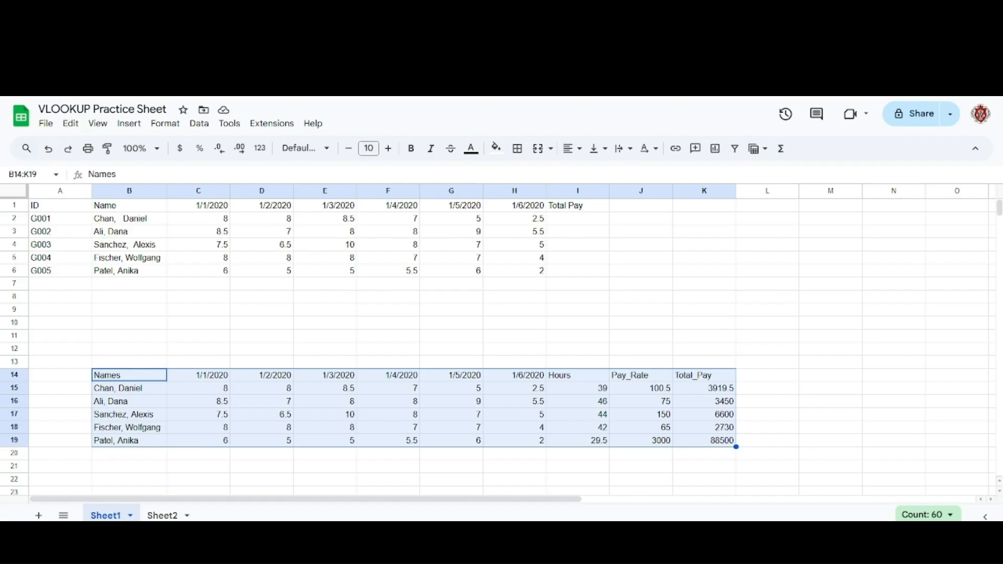
click(129, 125)
click(171, 293)
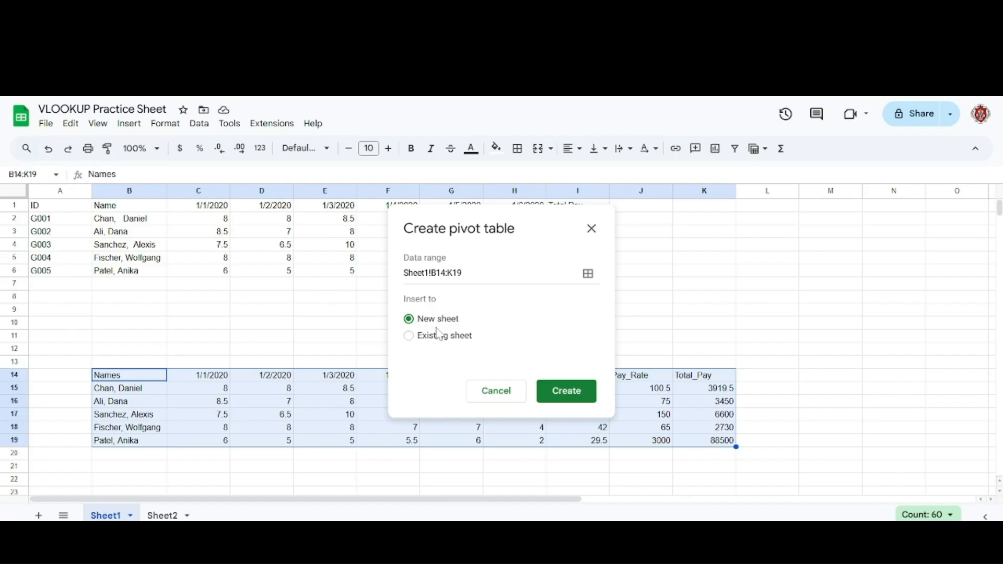
click(566, 391)
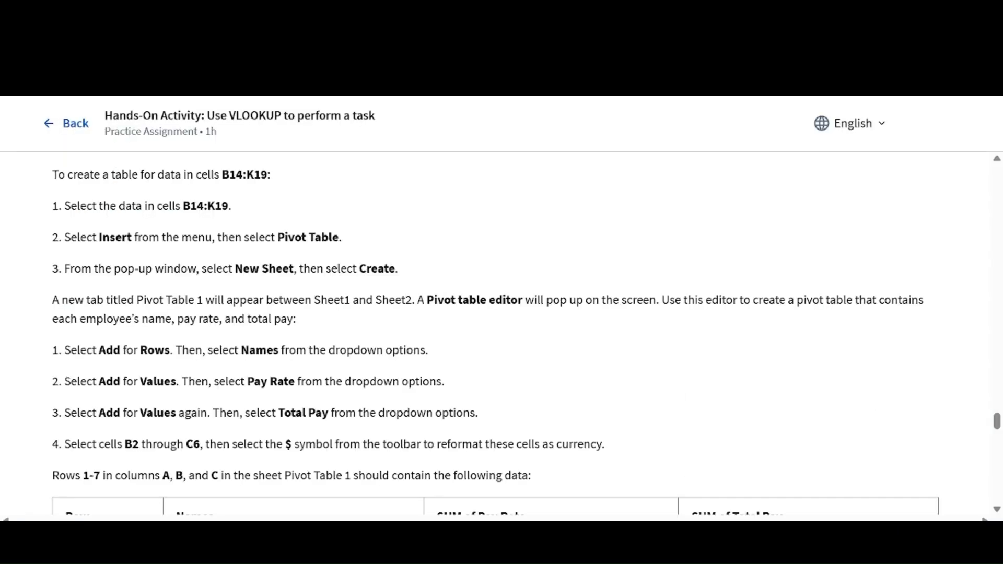
Step: Check the pivot table editor instructions, and add Names as the row field of the new pivot table
scroll(496, 334, down, 1)
scroll(148, 294, down, 2)
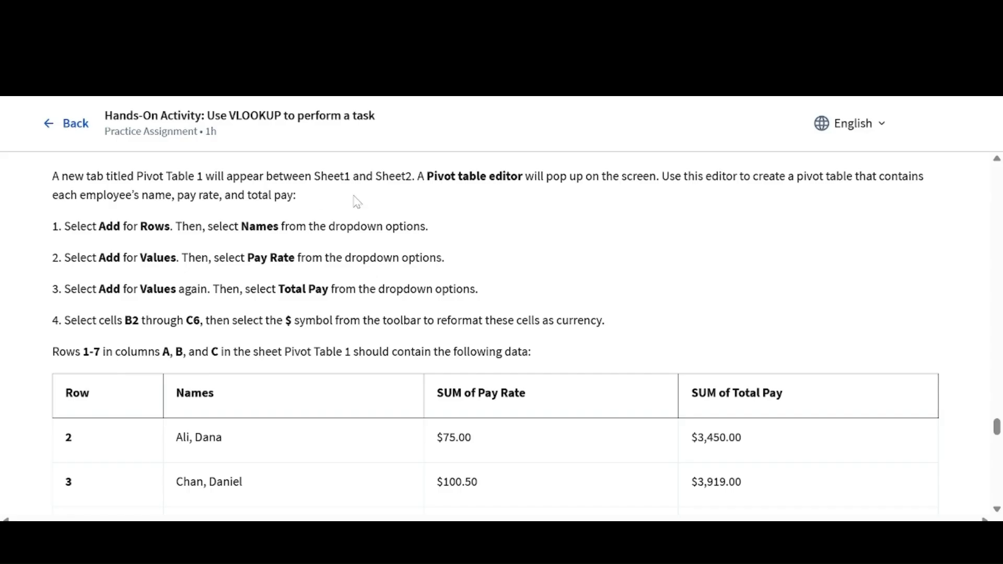
scroll(509, 214, down, 1)
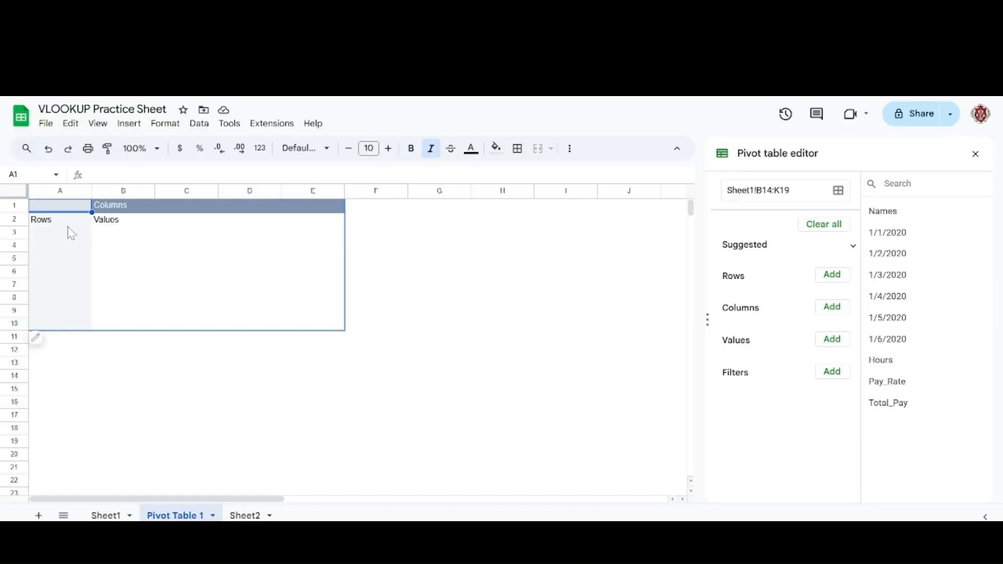
click(830, 278)
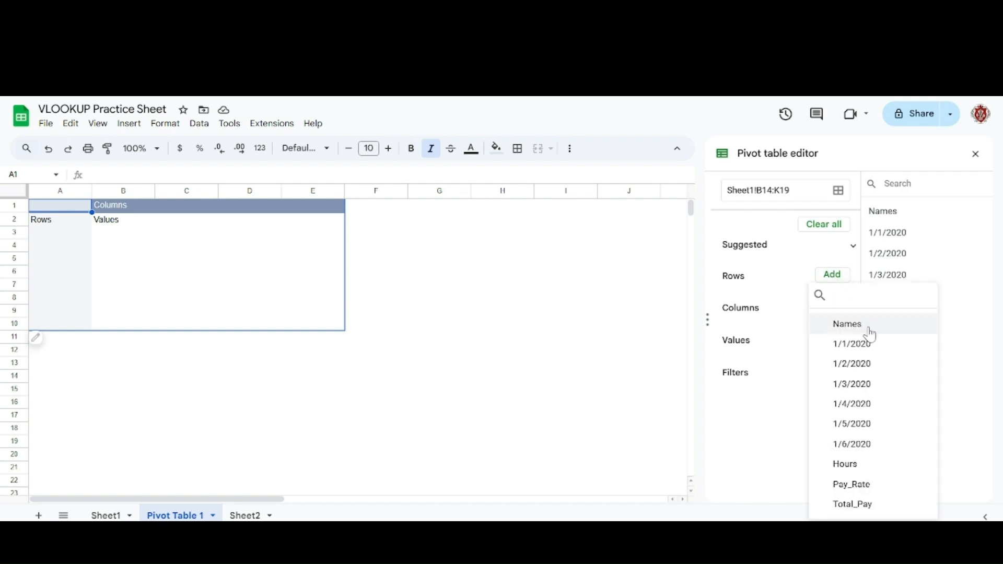
click(852, 326)
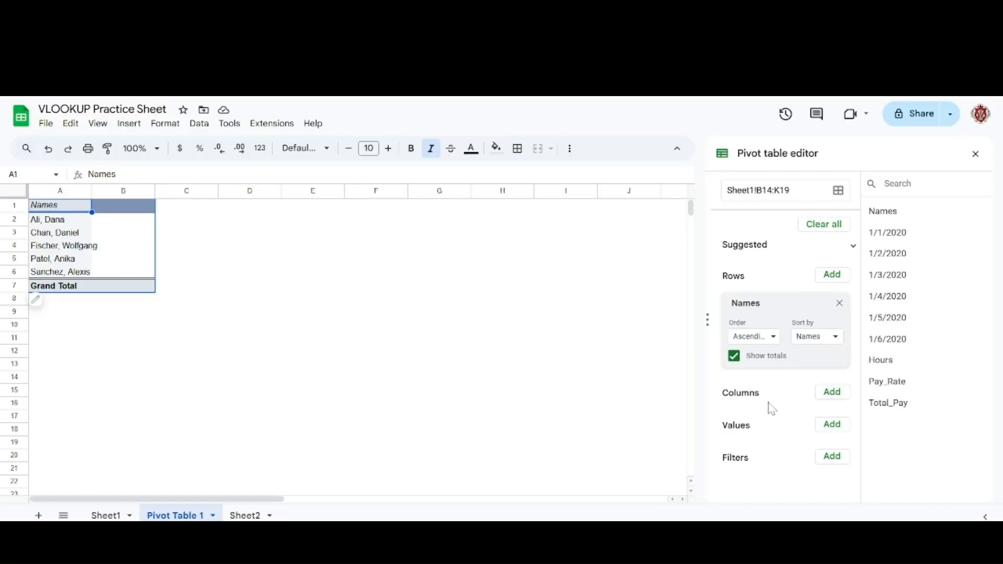
Step: Add Pay_Rate and Total_Pay as value fields of the pivot table
click(832, 424)
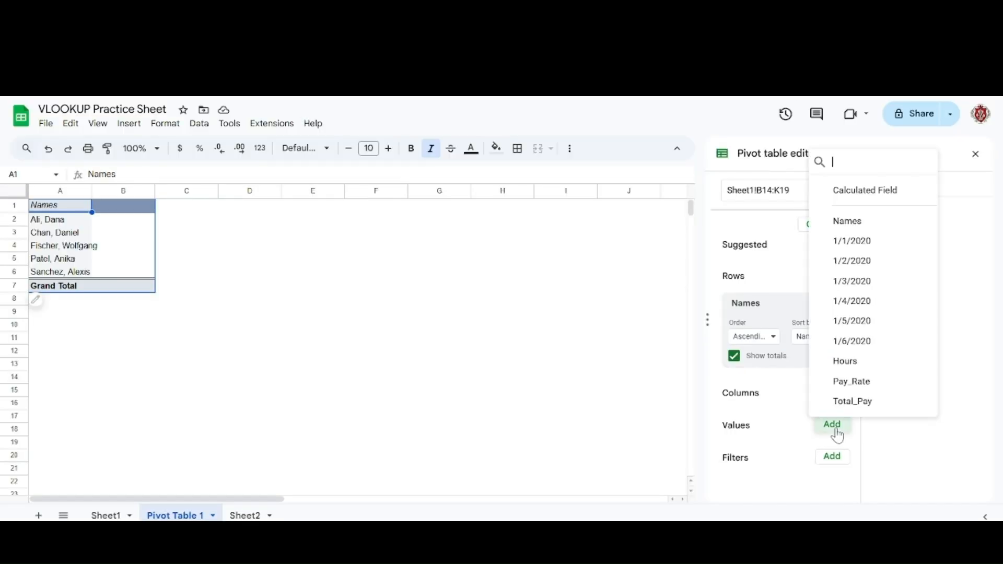
click(862, 383)
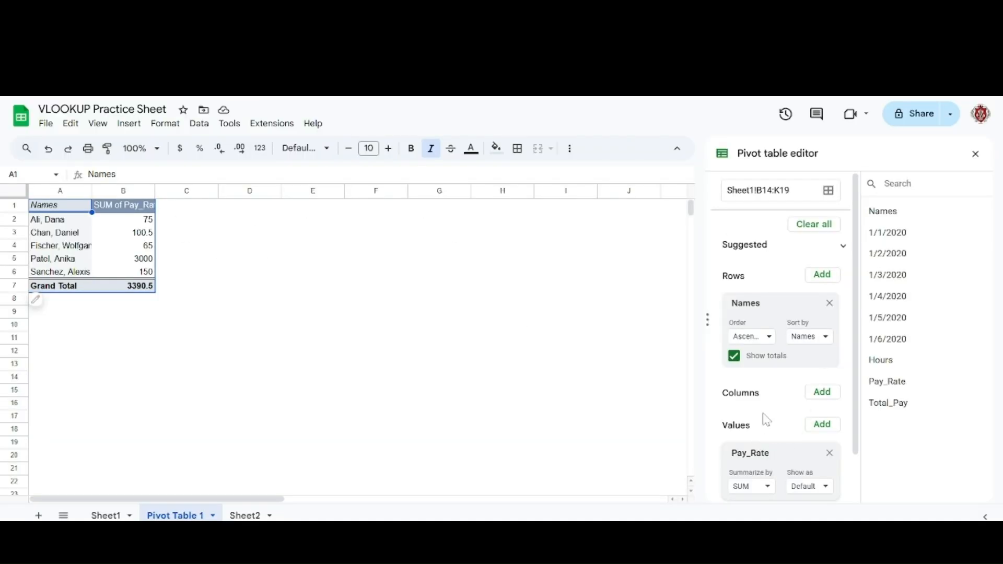
scroll(766, 419, down, 1)
click(822, 371)
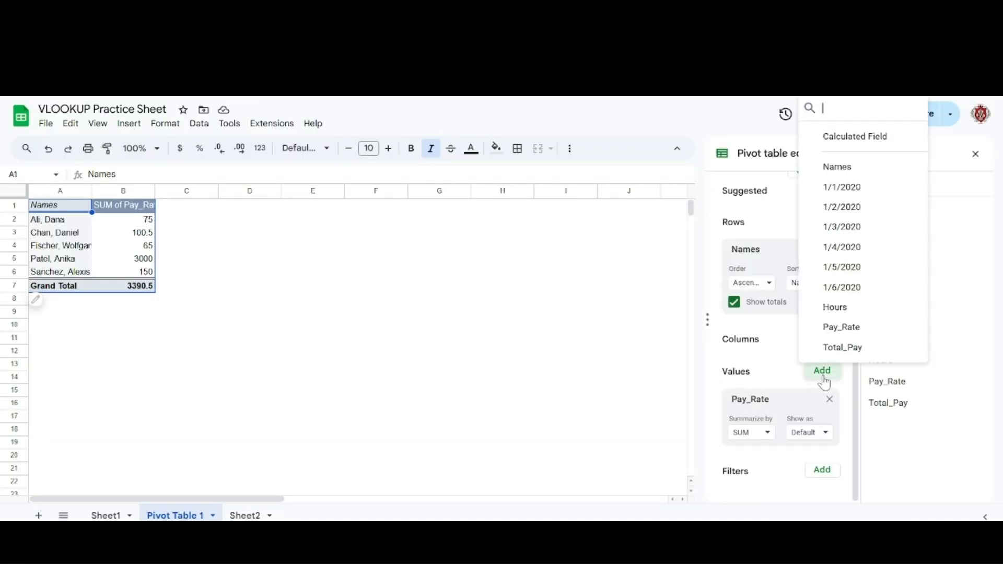
click(846, 347)
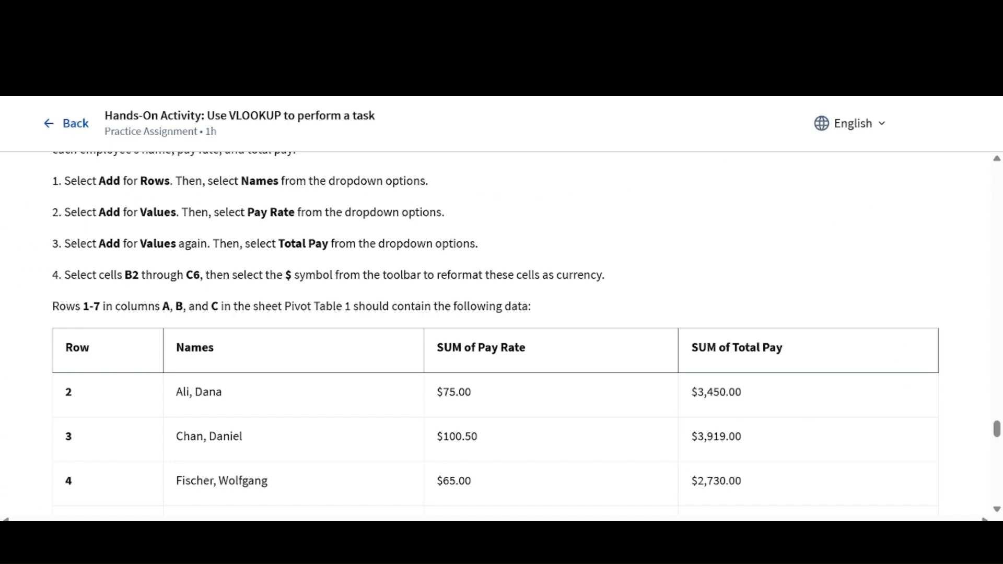
Step: Format cells B2:C6 of the pivot table as currency, as the activity instructions specify
drag(206, 275, 383, 275)
click(383, 275)
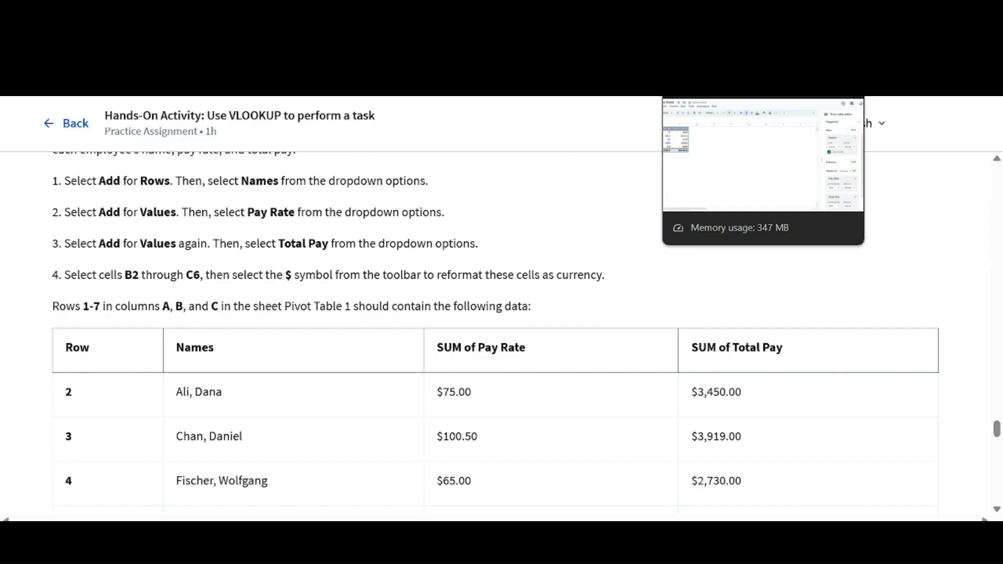
click(702, 41)
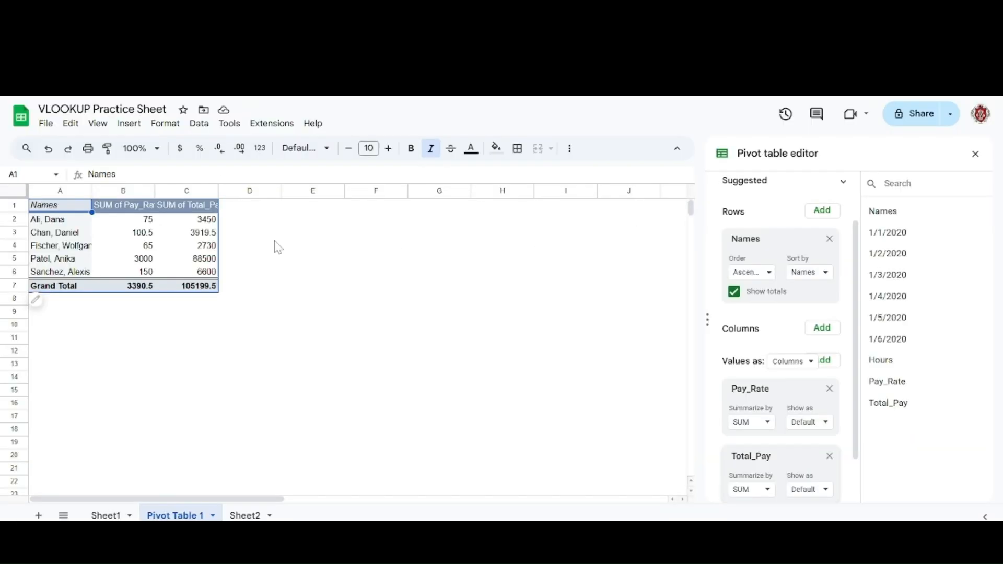
click(138, 221)
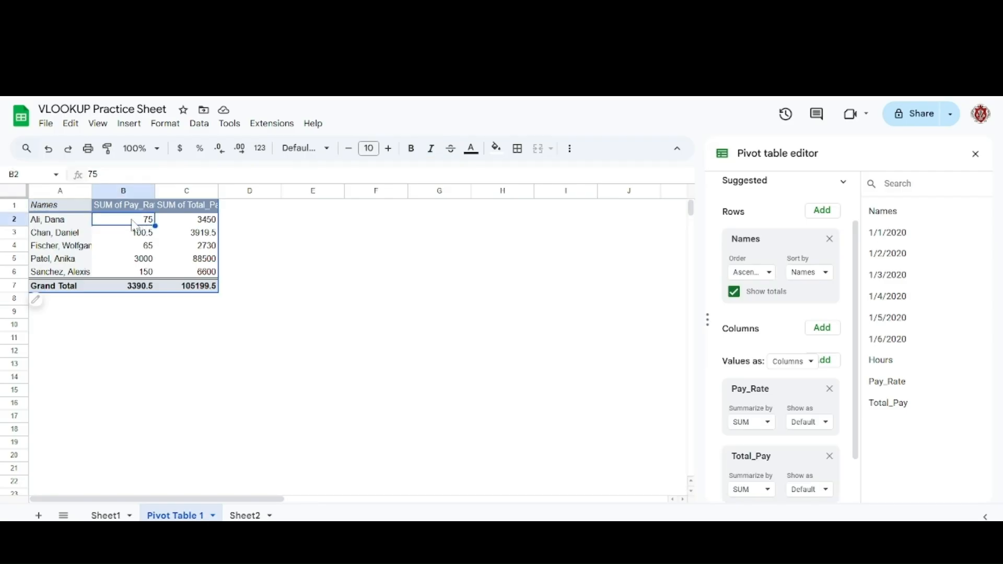
drag(138, 226, 209, 276)
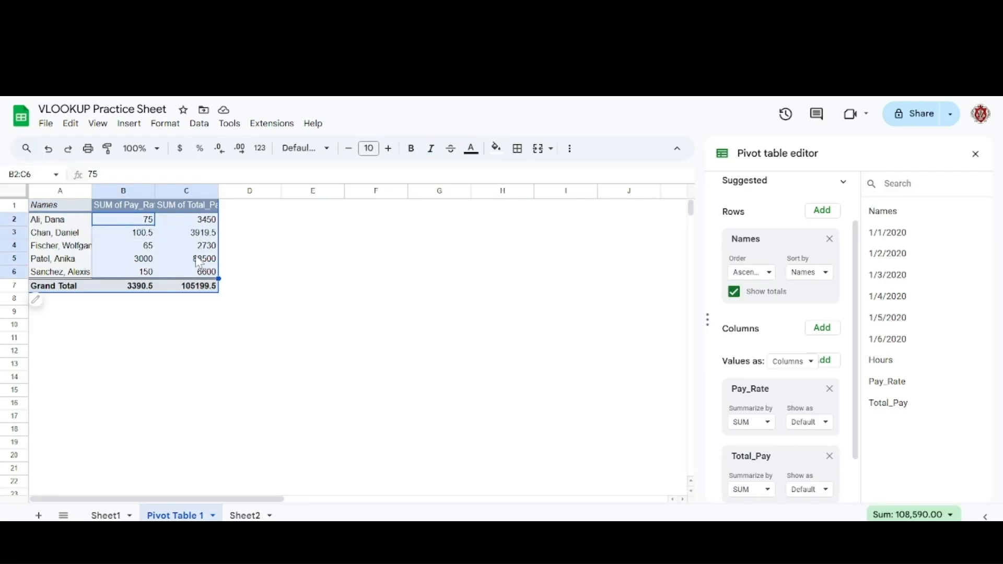
click(181, 150)
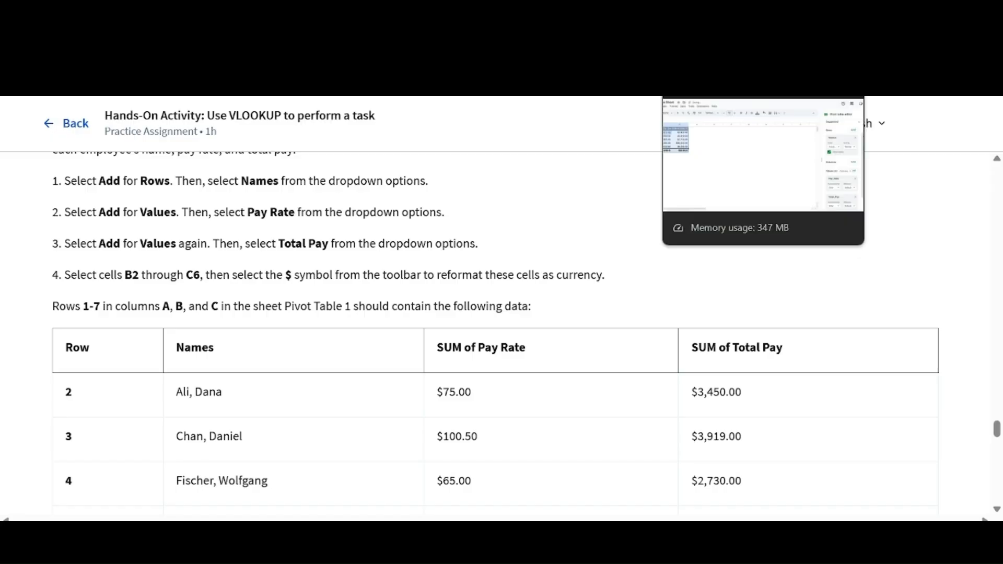
Step: Compare the pivot table's names, pay rates, total pay and grand totals with the expected table in the activity instructions
scroll(644, 315, down, 3)
scroll(647, 316, up, 1)
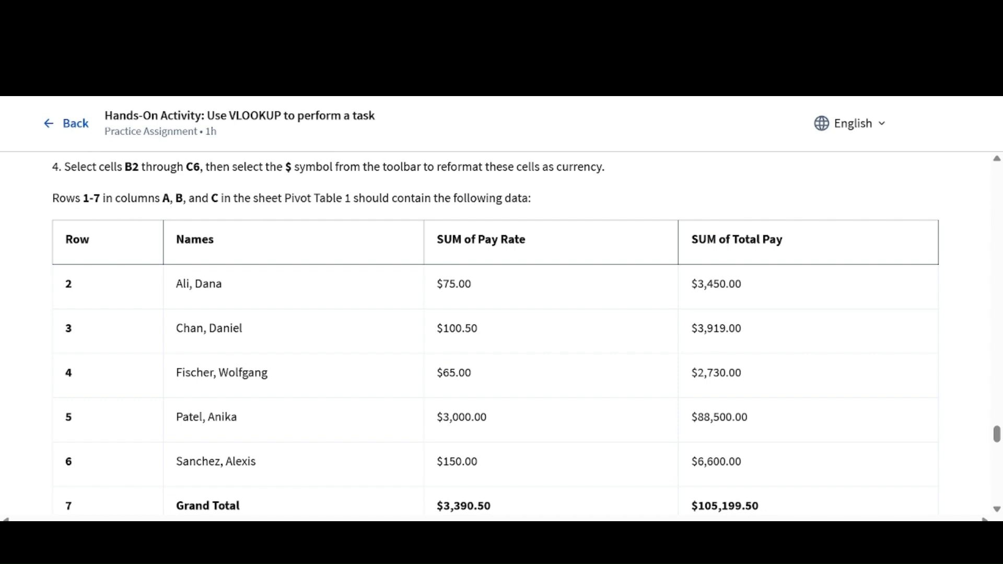
scroll(662, 246, down, 2)
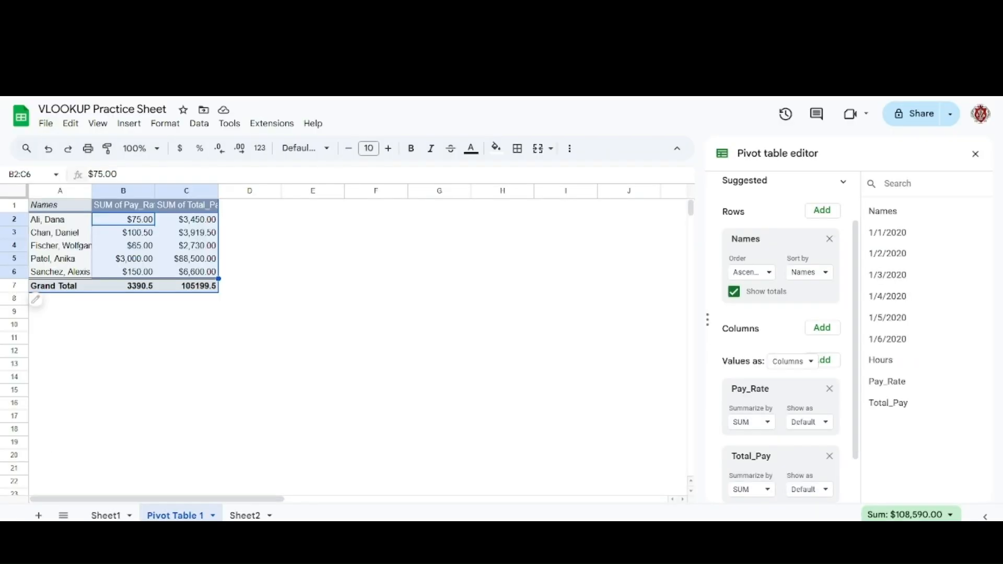
click(564, 32)
click(563, 33)
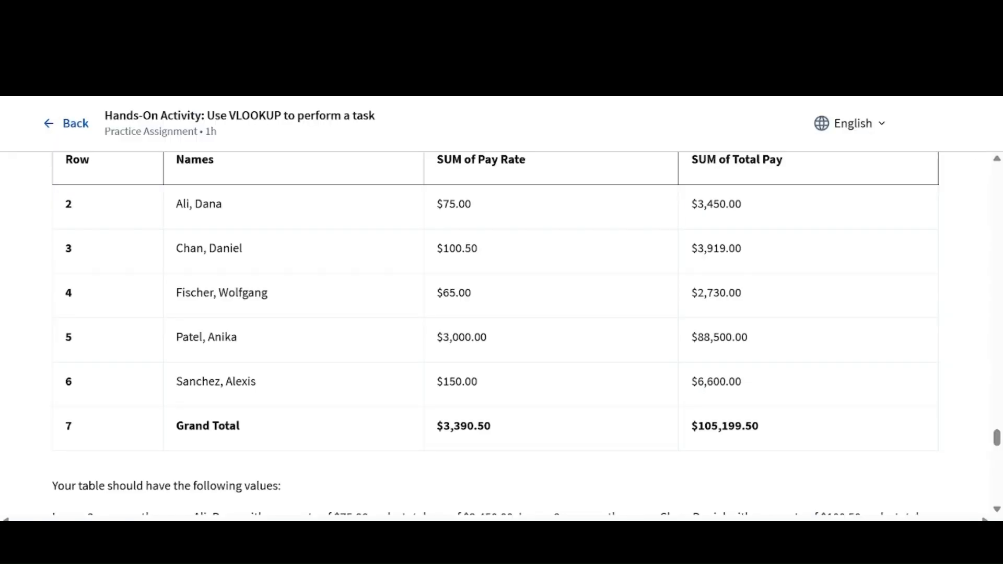
click(715, 32)
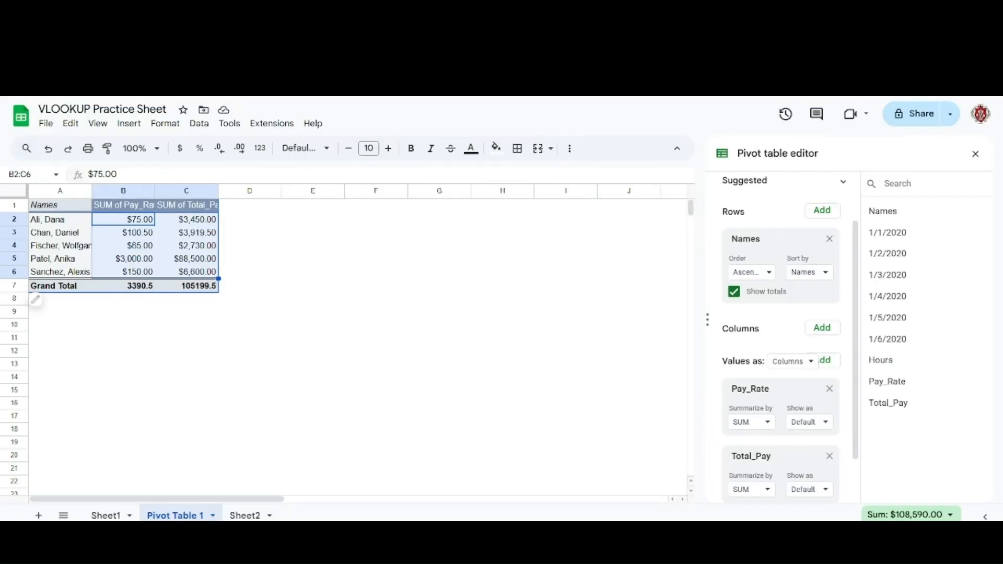
click(564, 32)
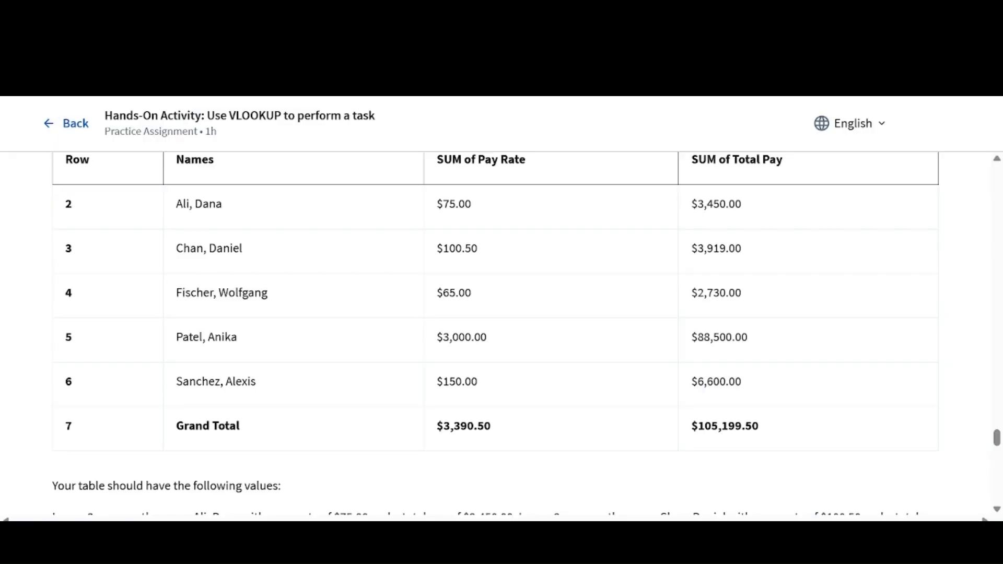
click(716, 33)
click(564, 33)
click(716, 32)
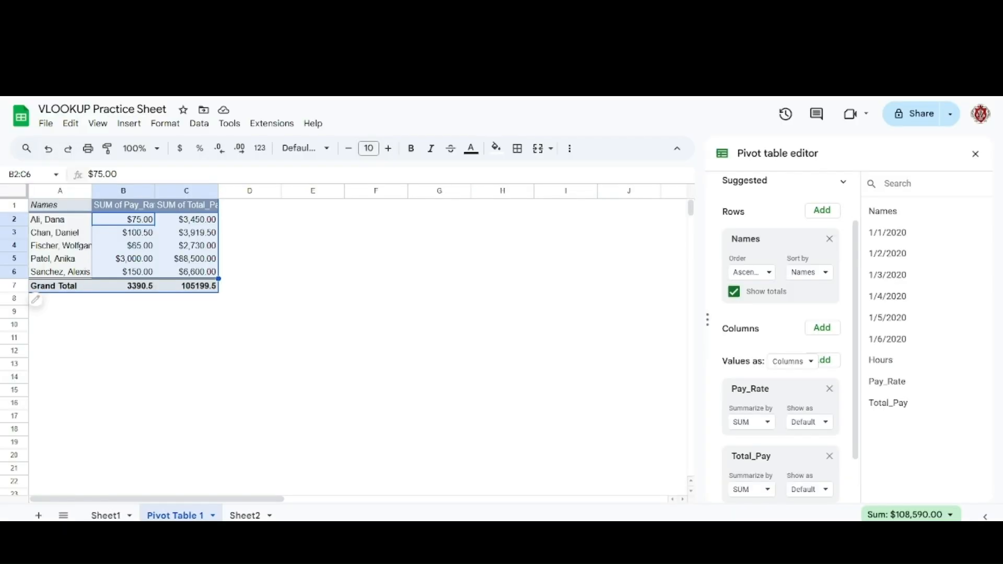
click(564, 33)
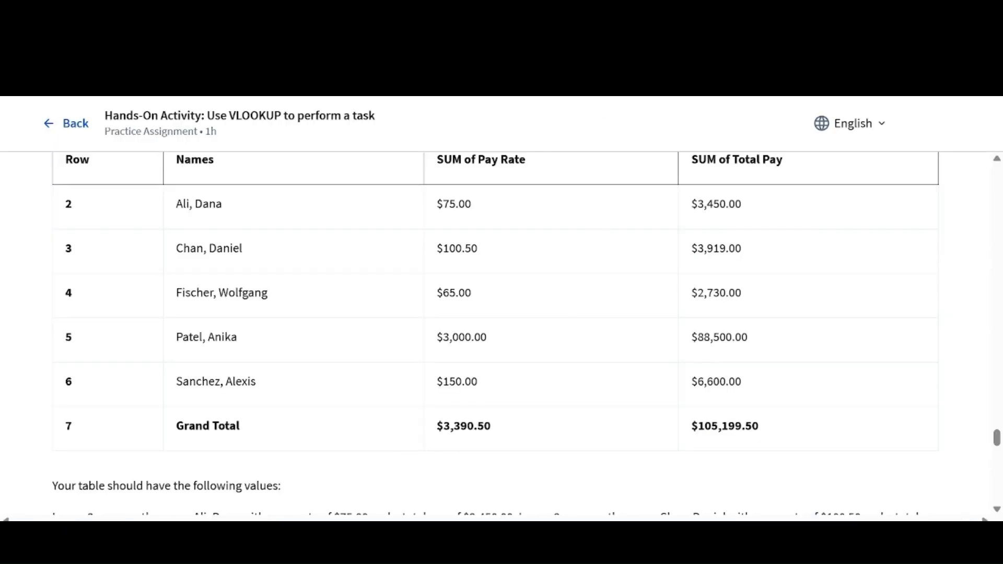
click(715, 32)
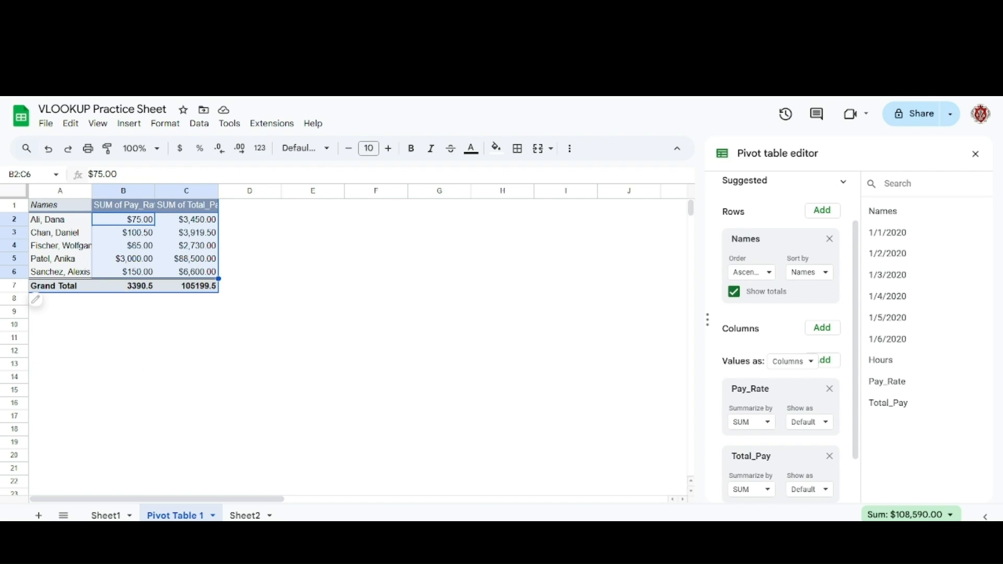
Step: Check the formatting instruction and expected grand totals, and format the pivot table's Grand Total cells B7:C7 as currency
click(564, 33)
scroll(347, 266, up, 2)
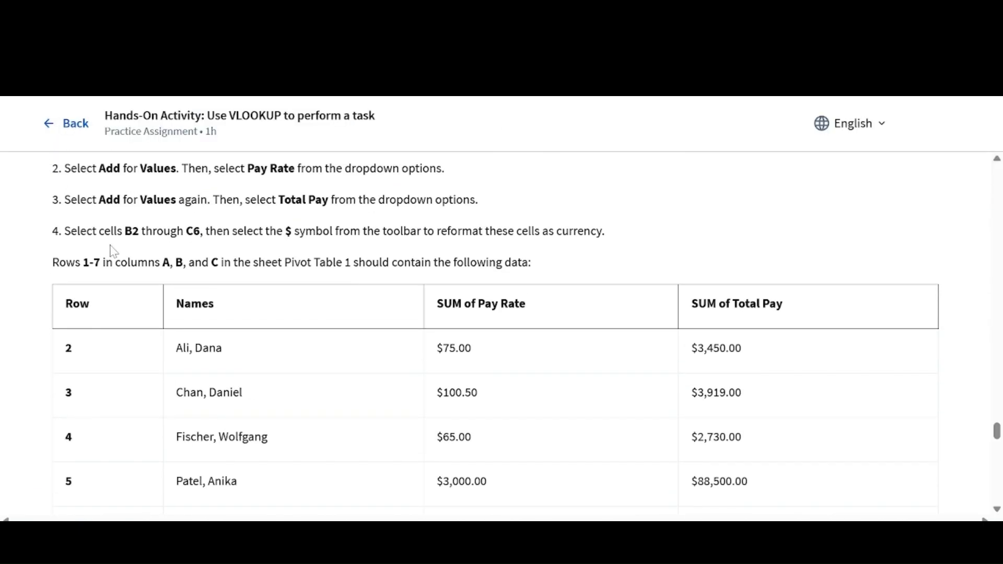
drag(132, 231, 210, 231)
click(210, 231)
scroll(587, 253, down, 6)
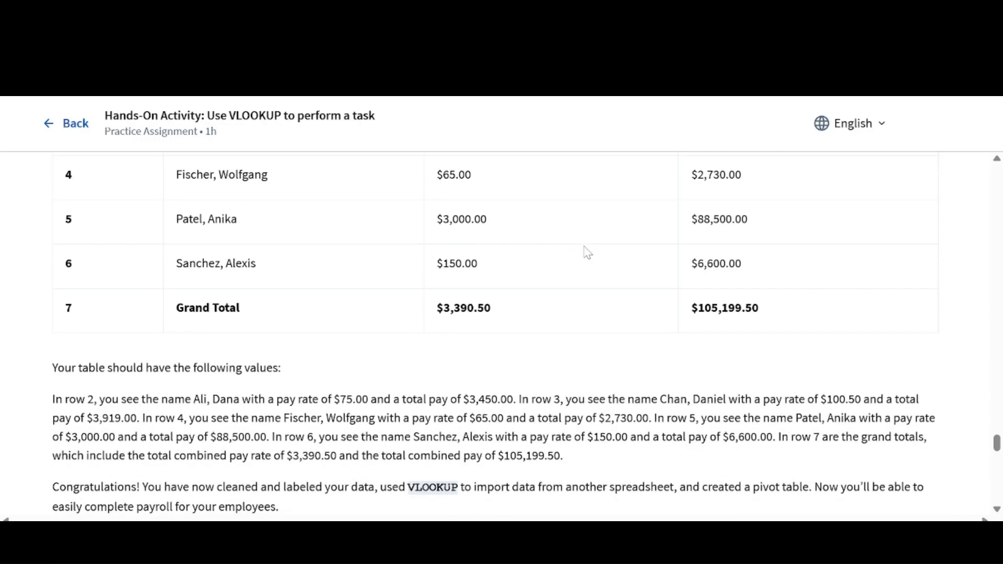
click(439, 32)
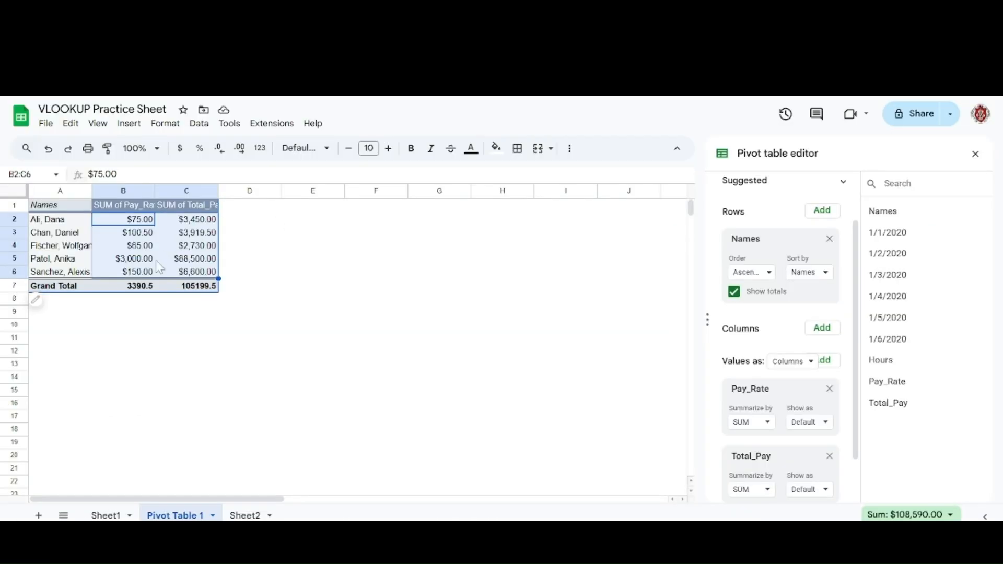
click(118, 284)
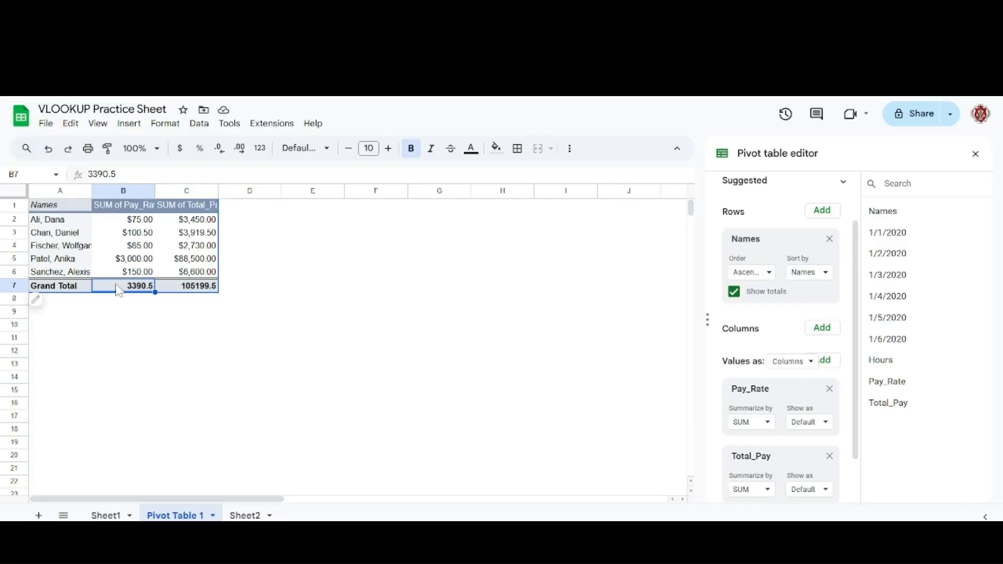
drag(121, 289, 198, 288)
click(180, 148)
click(309, 302)
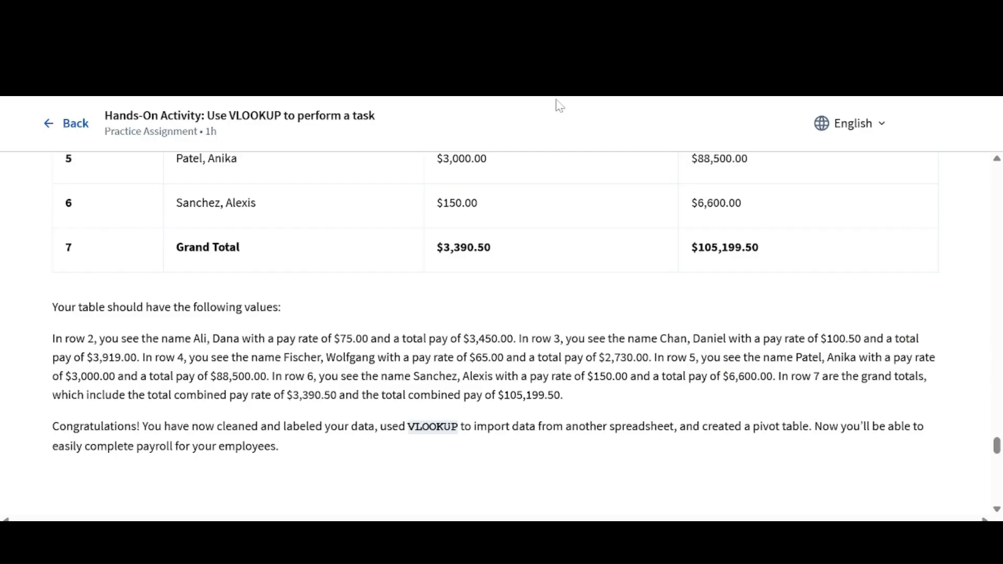
Step: Read the expected values and closing summary of the activity instructions, and review the finished pivot table against them
scroll(412, 287, down, 2)
scroll(411, 286, down, 1)
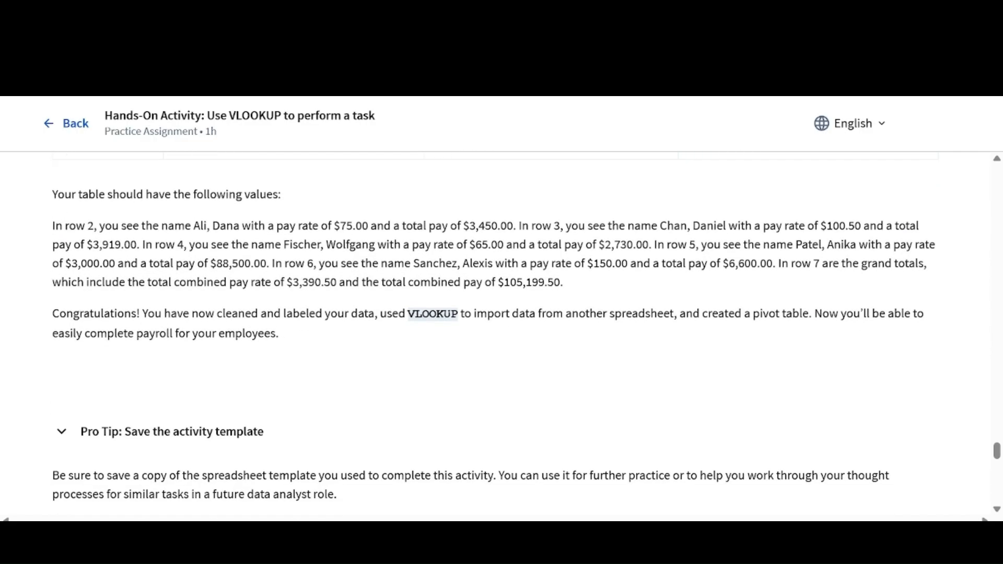
scroll(672, 259, down, 4)
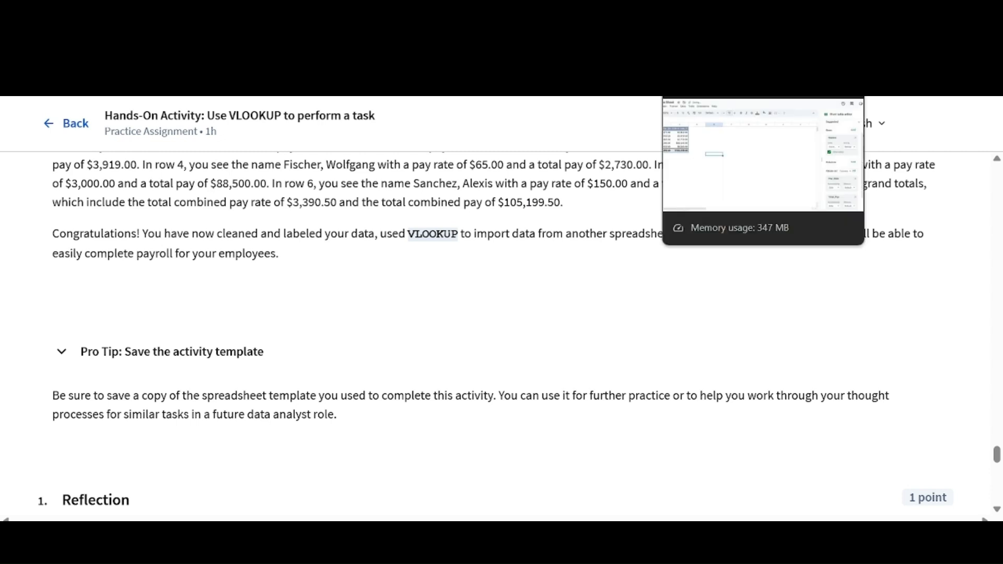
click(721, 17)
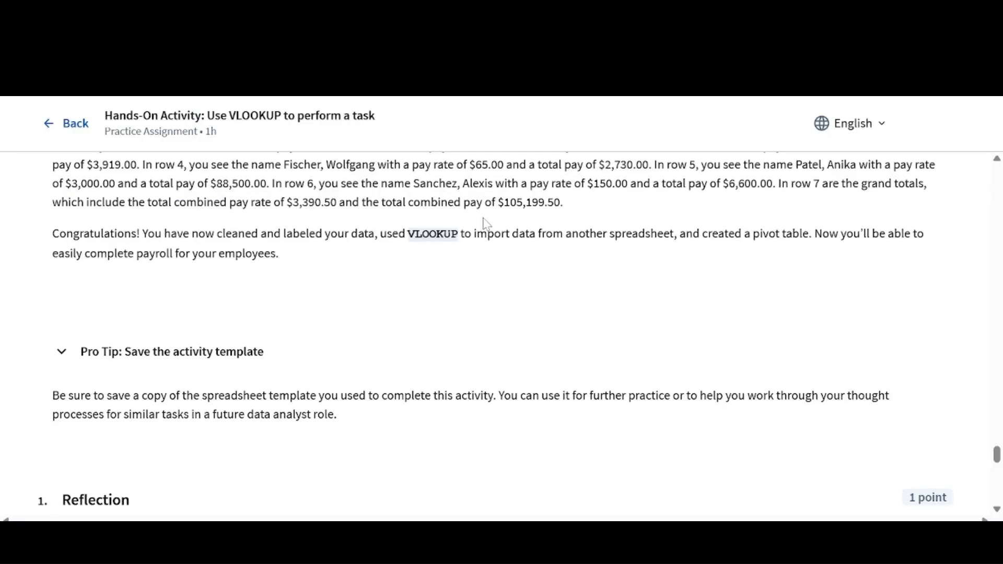
scroll(486, 224, down, 1)
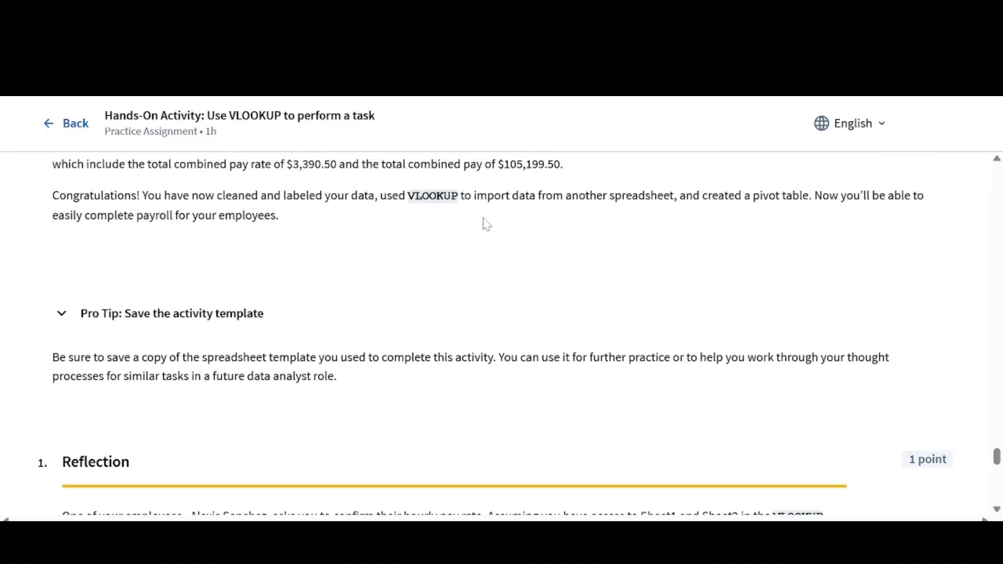
drag(134, 195, 347, 196)
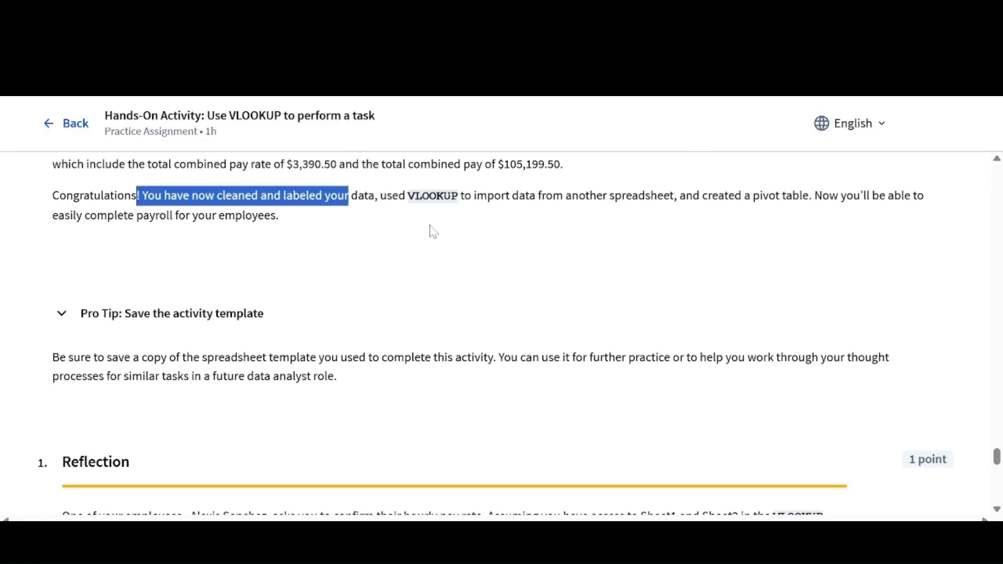
drag(484, 255, 346, 204)
click(346, 204)
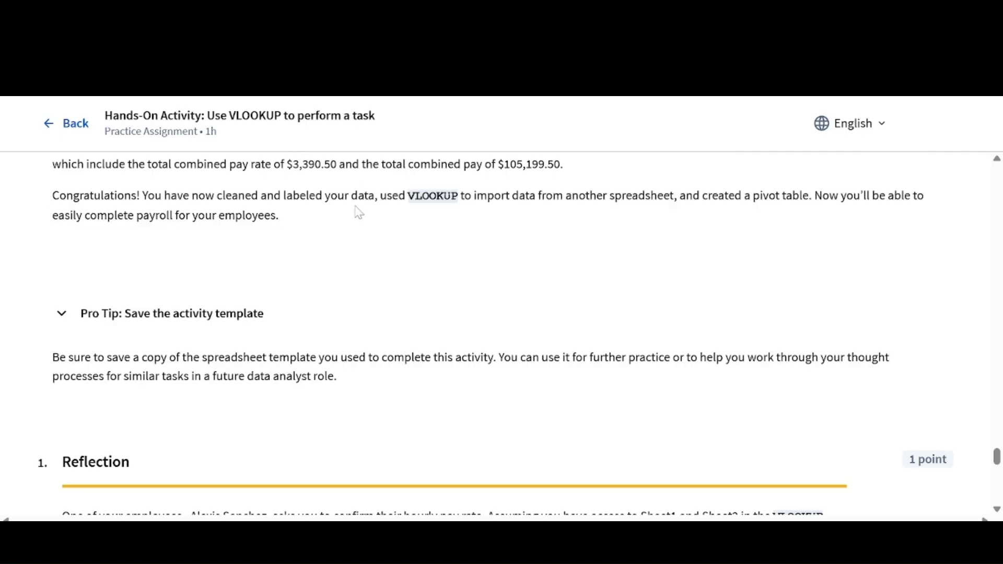
drag(504, 195, 688, 195)
click(715, 239)
scroll(715, 239, down, 1)
scroll(715, 239, up, 1)
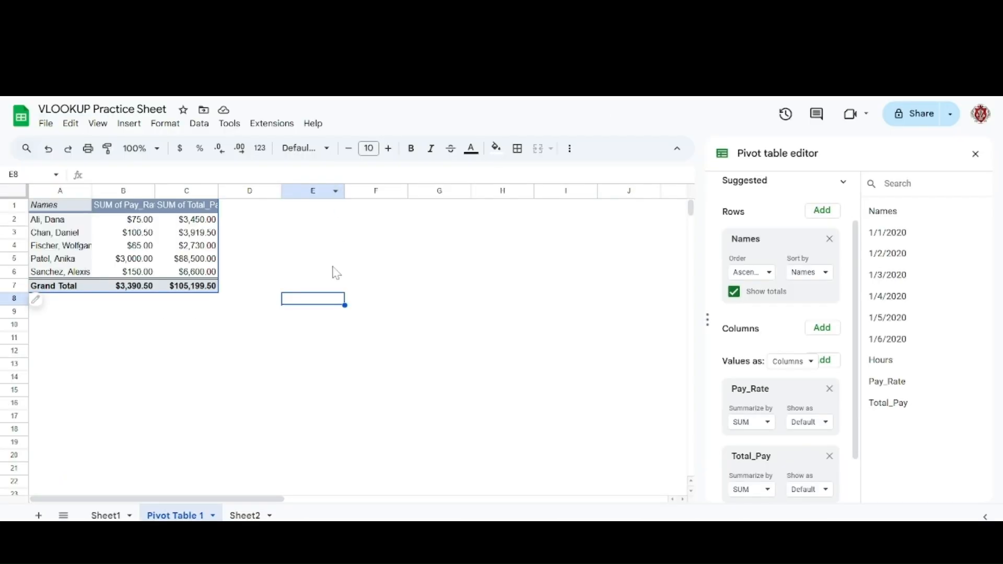
click(335, 272)
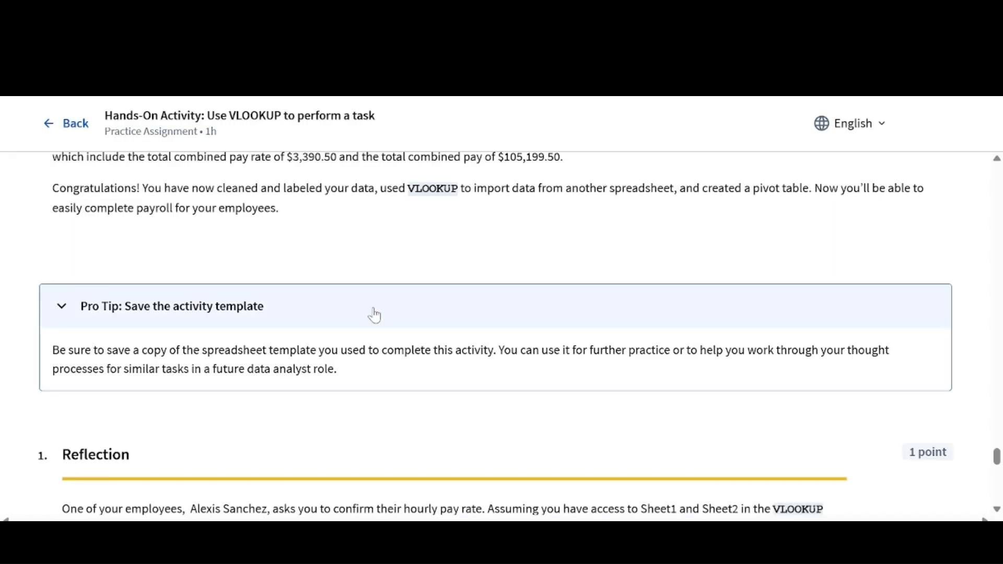
Step: Read the pro tip on saving the activity template and the first reflection question with its VLOOKUP answer options
scroll(371, 313, up, 1)
scroll(374, 315, down, 3)
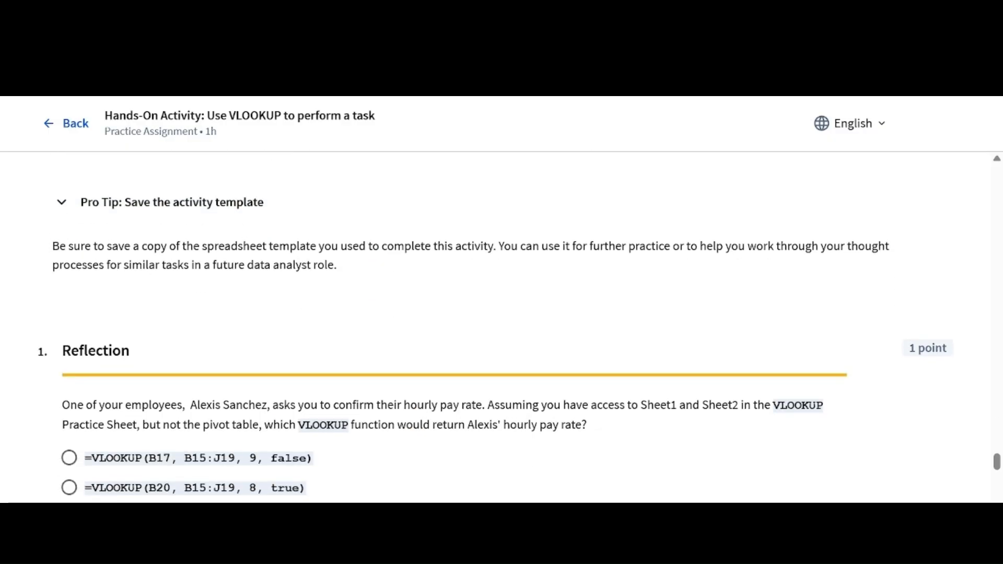
drag(67, 246, 394, 246)
click(476, 250)
scroll(477, 251, down, 1)
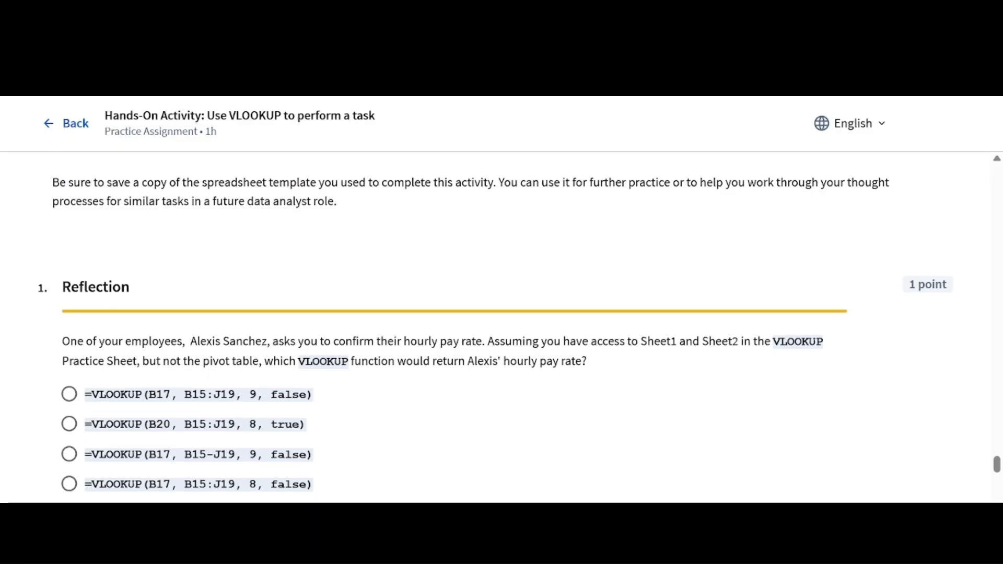
scroll(473, 250, down, 2)
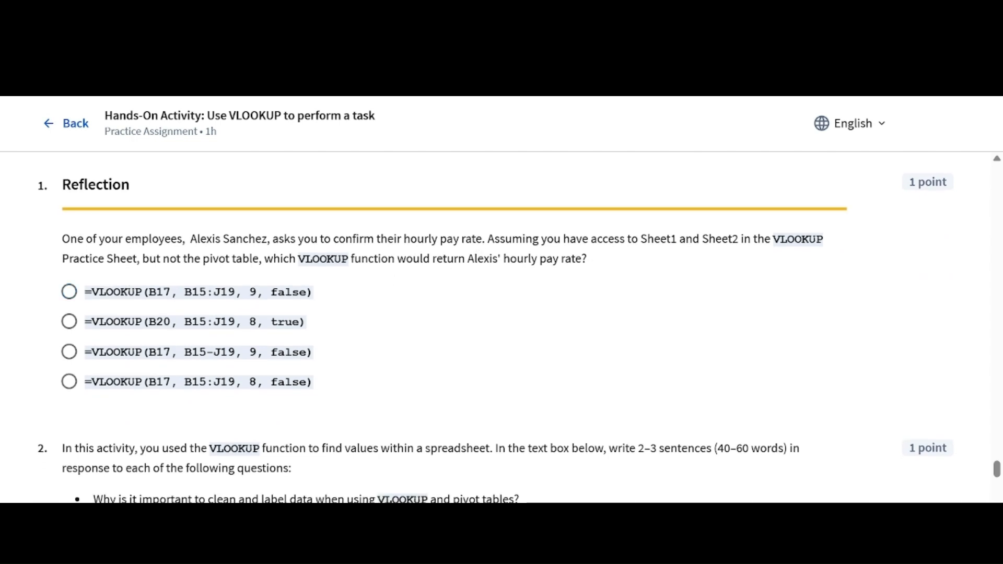
drag(277, 239, 461, 240)
click(462, 241)
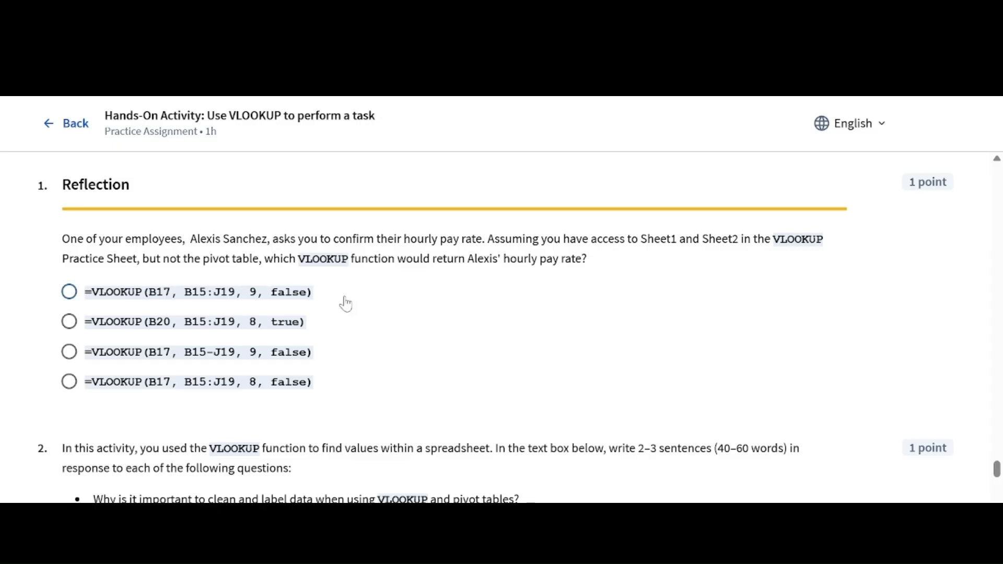
scroll(345, 304, up, 1)
scroll(344, 304, up, 1)
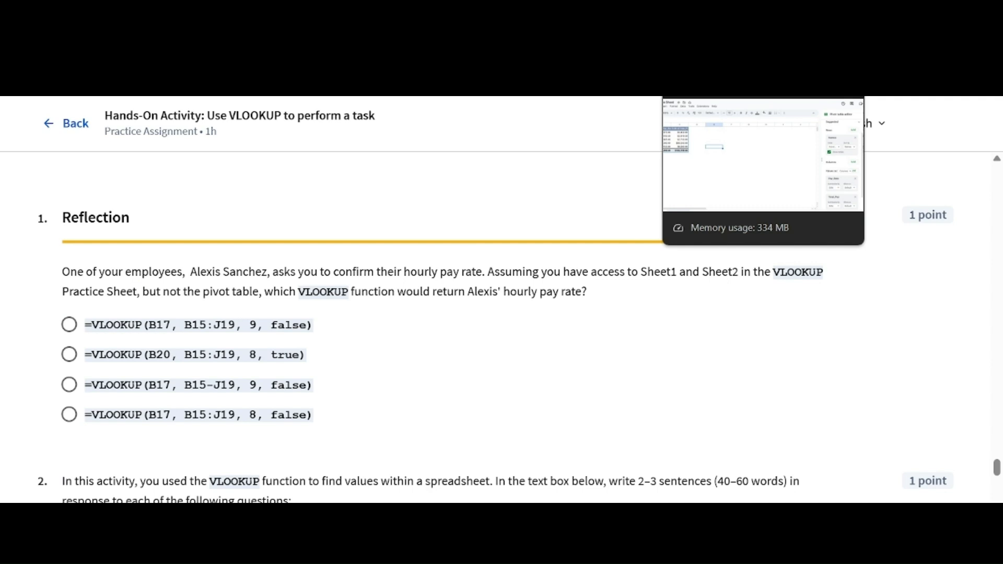
Step: Check the employee's name in B17 and the Pay_Rate column on Sheet1, and answer reflection question 1 with =VLOOKUP(B17, B15:J19, 9, false)
click(723, 39)
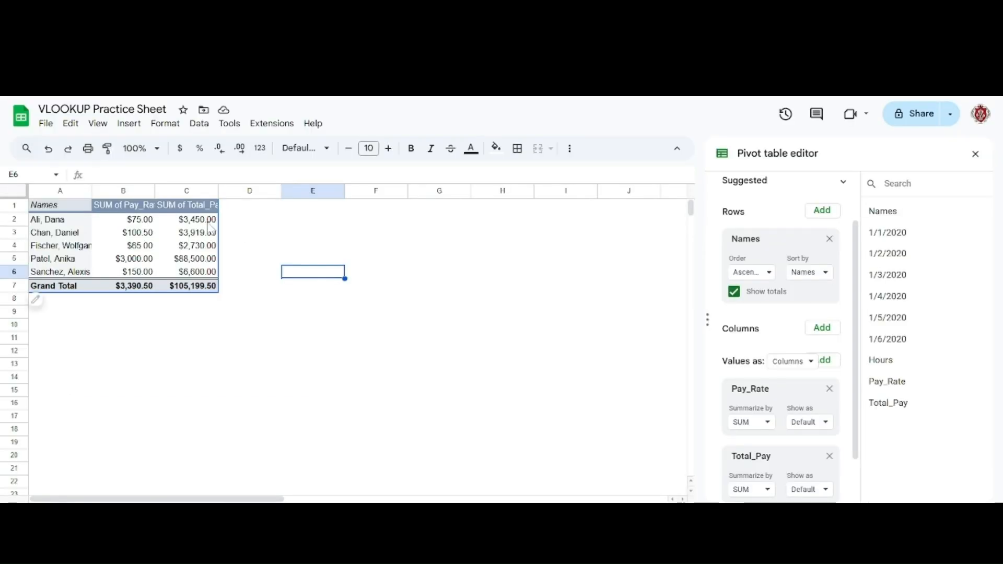
click(81, 514)
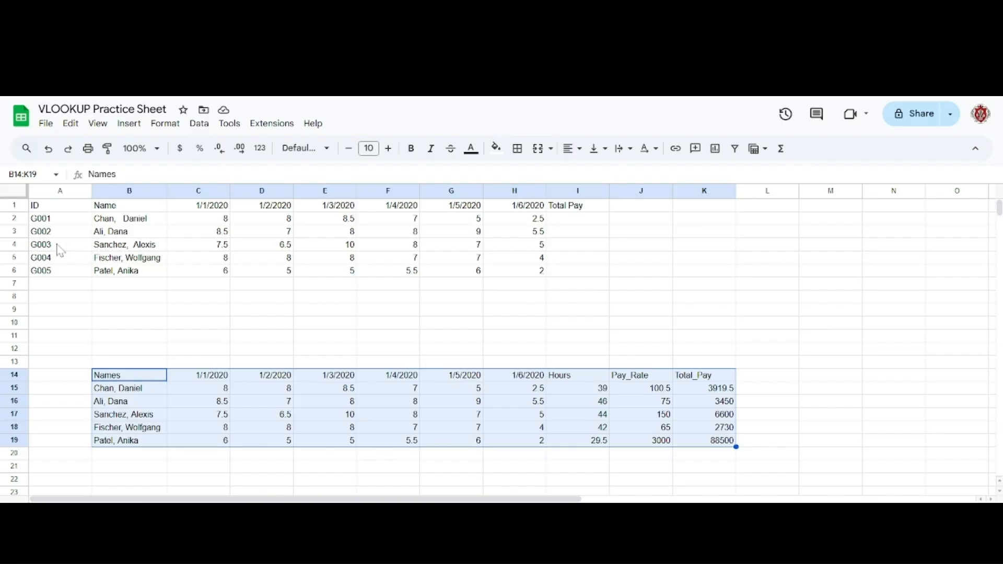
click(139, 512)
click(137, 420)
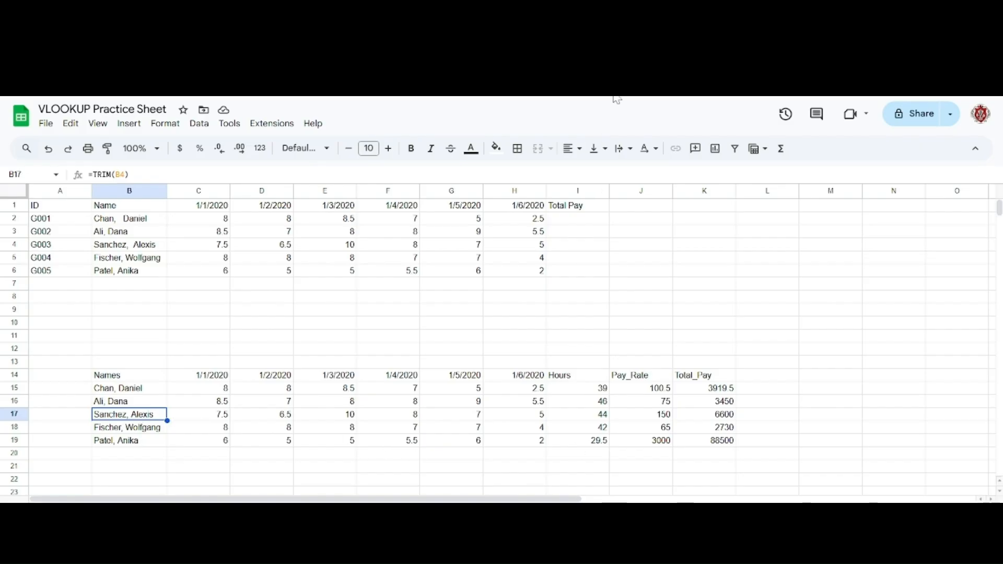
click(538, 36)
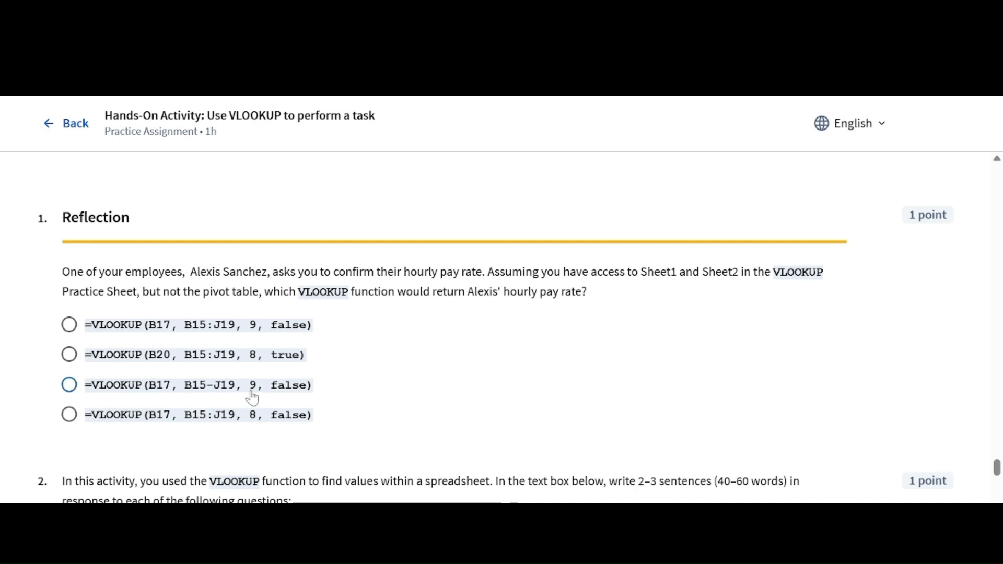
scroll(309, 381, down, 1)
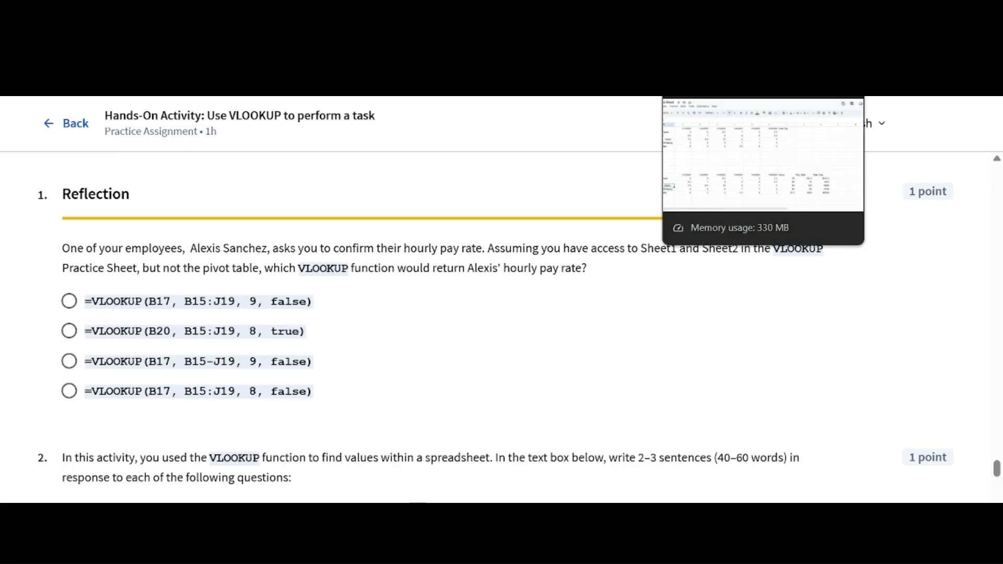
click(703, 13)
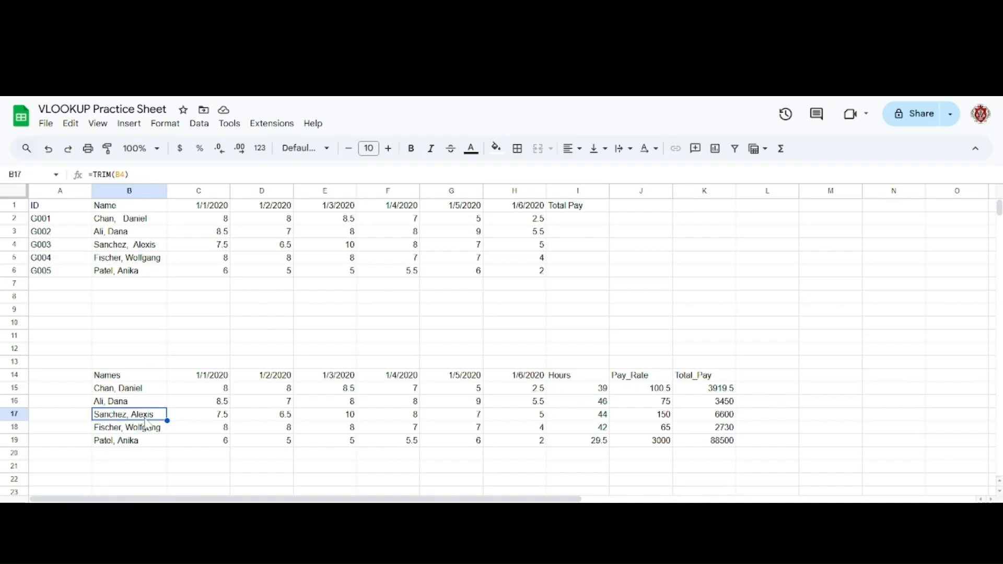
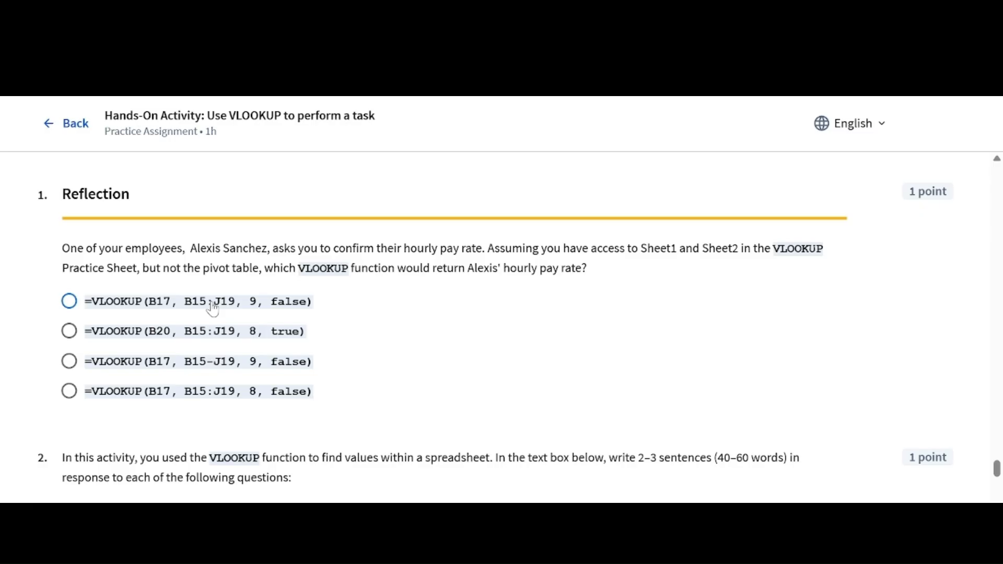
click(69, 302)
Step: Enter "Cleaning and labeling data makes it easier to reference and actually use VLOOKUP." as the first sentence of the answer to reflection question 2
scroll(500, 347, down, 3)
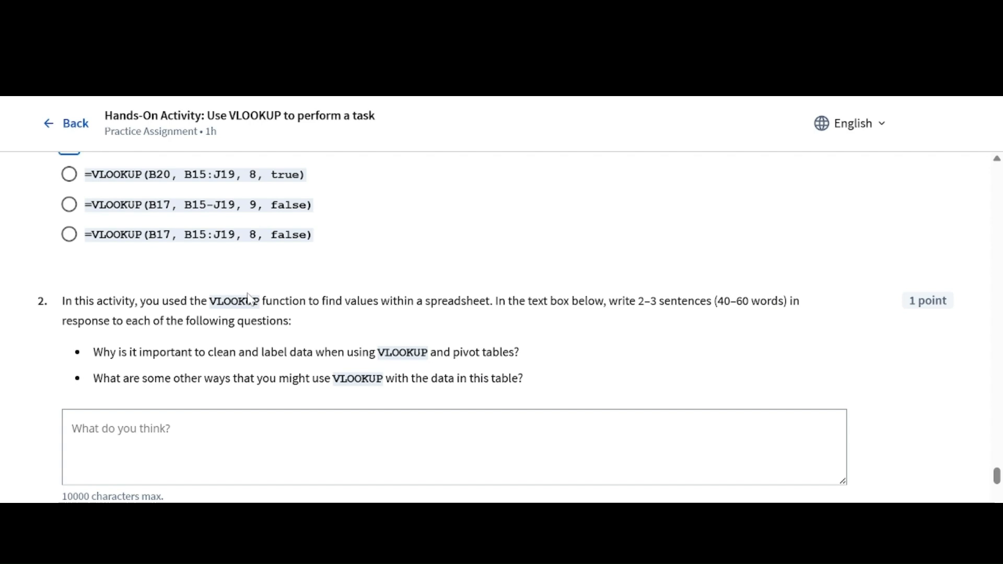
scroll(248, 297, up, 1)
scroll(426, 309, down, 2)
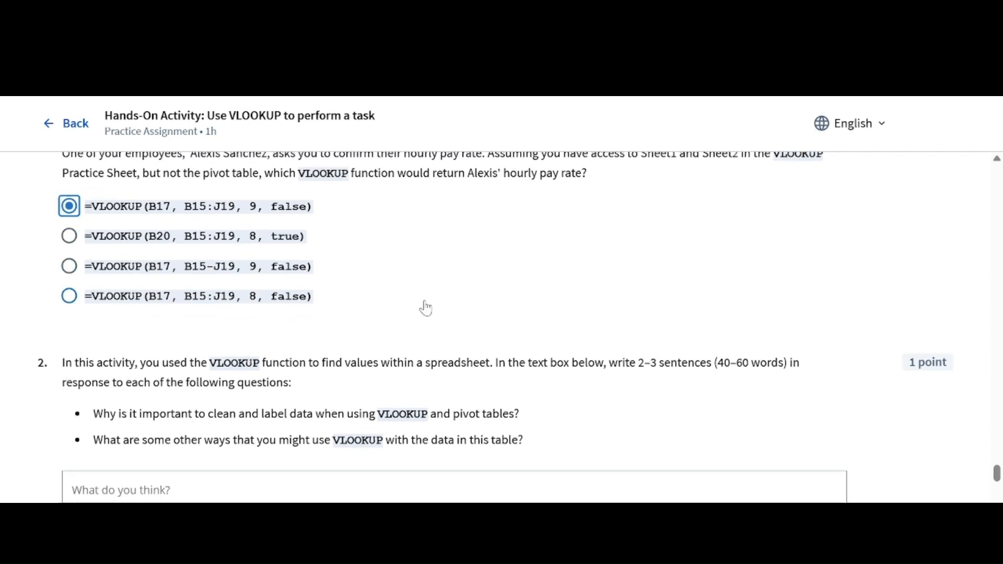
click(426, 397)
text(Cleaning and labeling data)
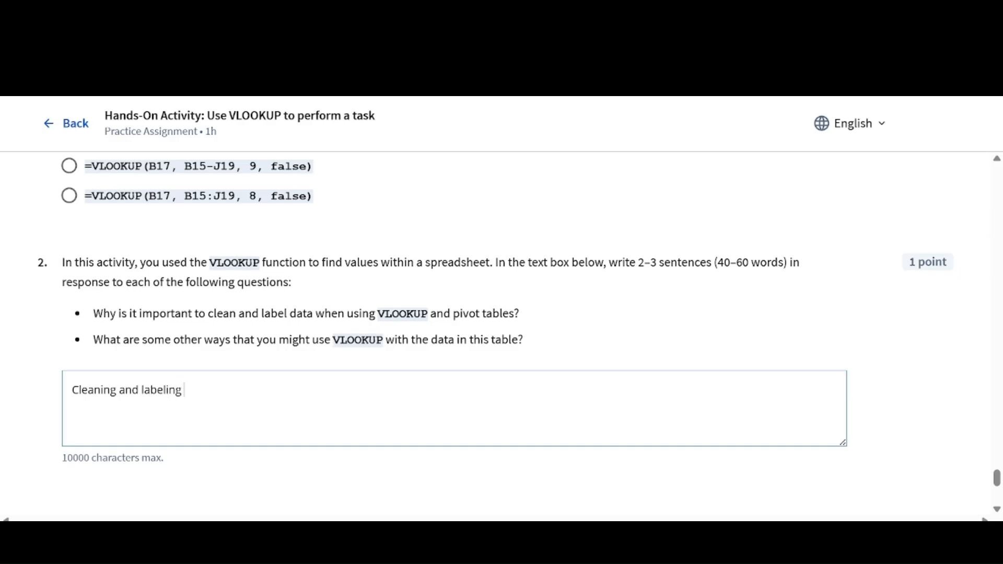
text(es it easier to)
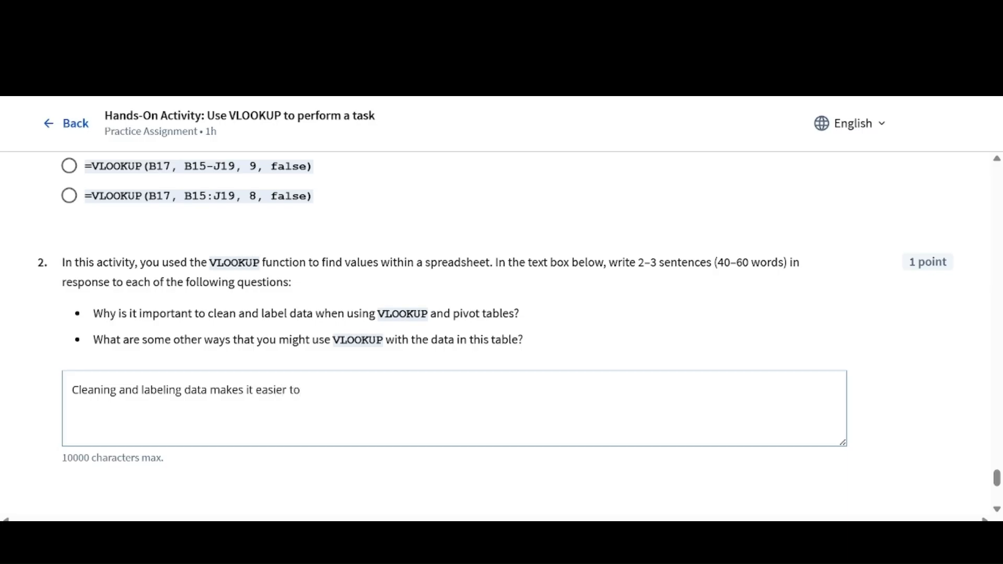
text( reference and actually)
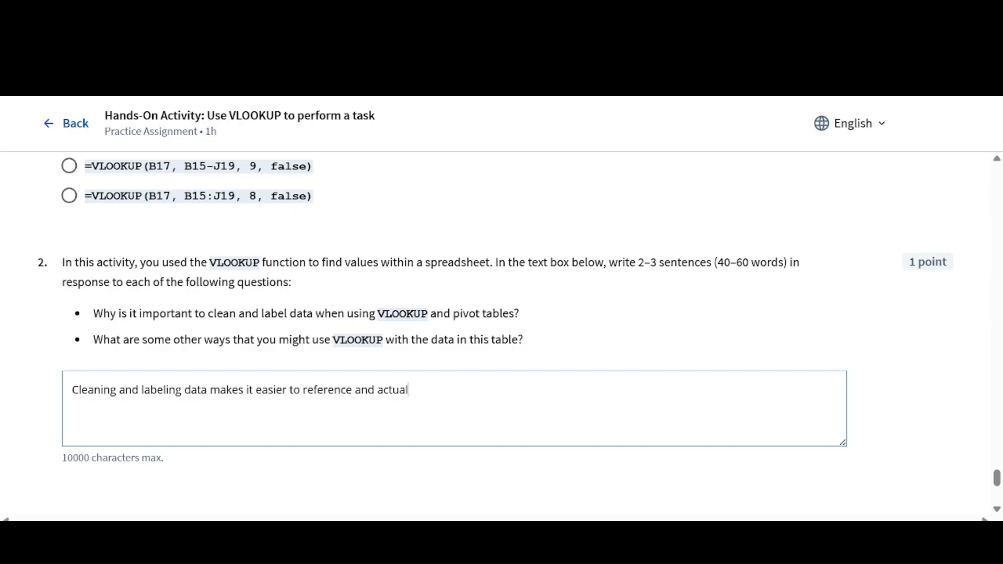
key(BackSpace)
key(BackSpace)
key(BackSpace)
key(BackSpace)
key(BackSpace)
key(BackSpace)
text(ctually use VLOOKUP.)
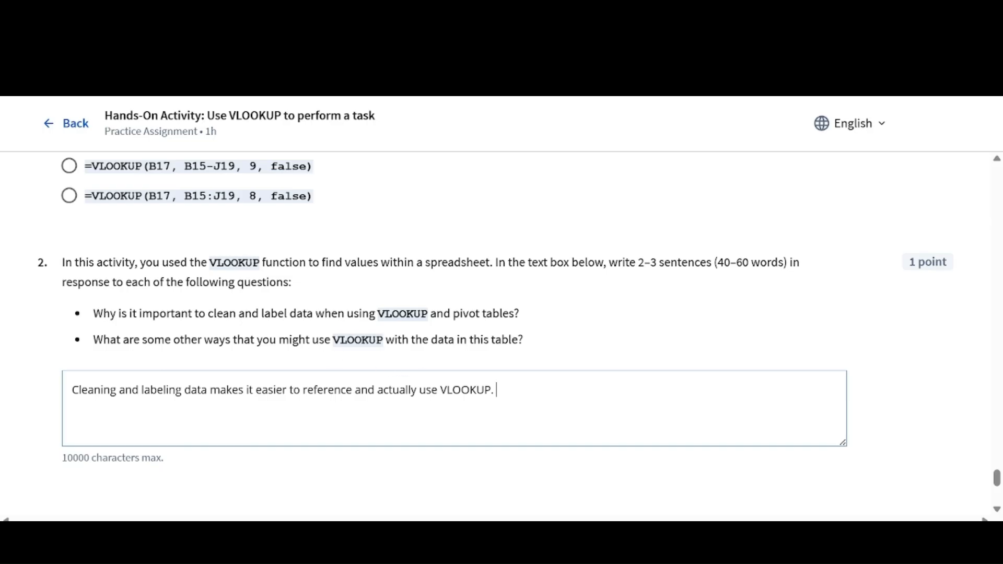
Step: Switch to the practice spreadsheet and examine Sheet2's columns and Sheet1's Hours formulas for other possible VLOOKUP uses
scroll(503, 344, up, 1)
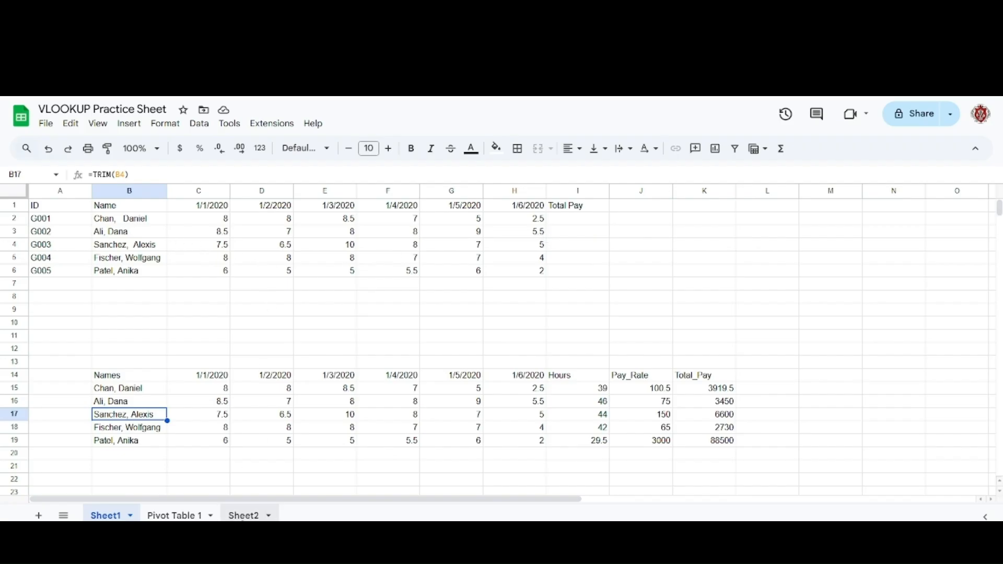
click(224, 514)
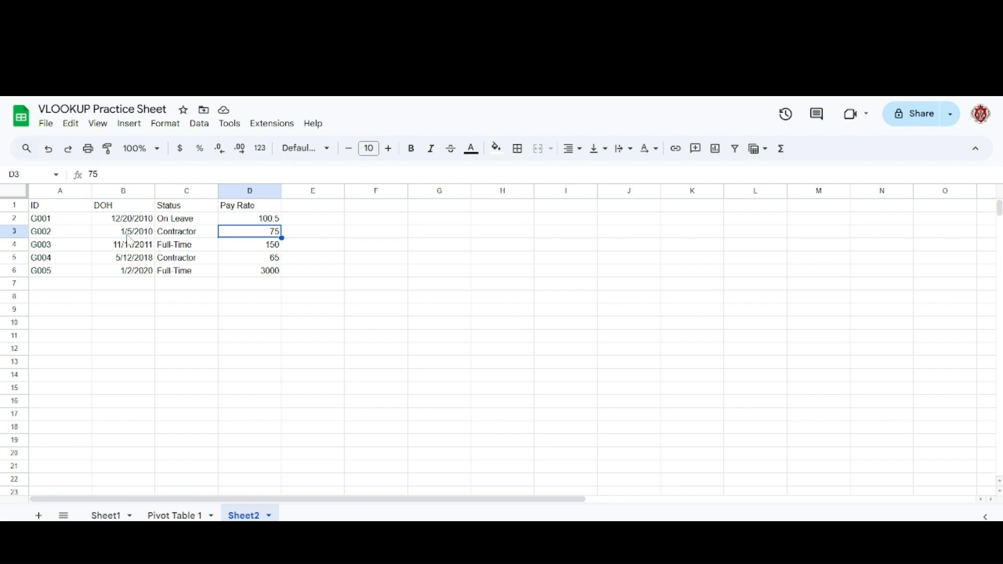
click(111, 515)
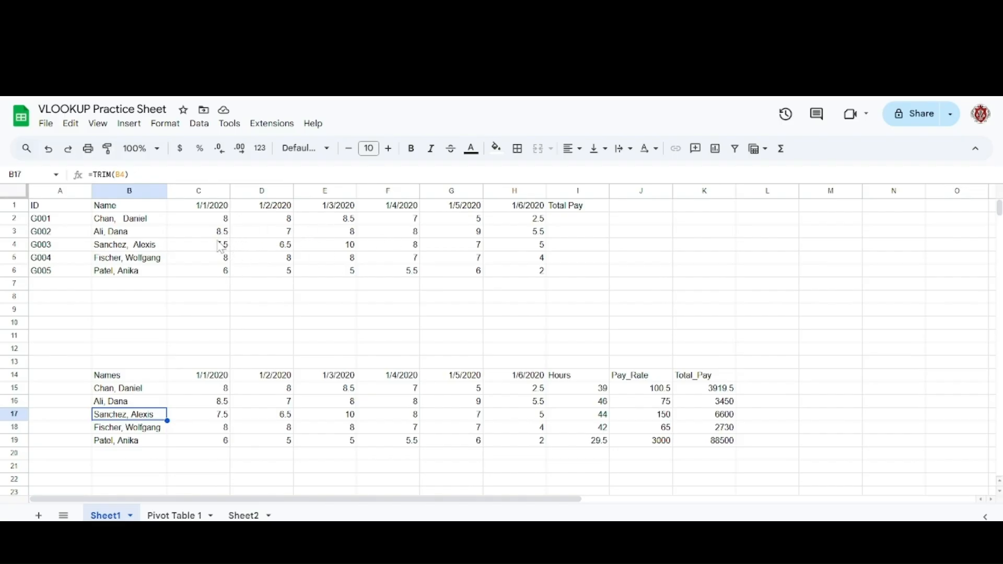
click(334, 205)
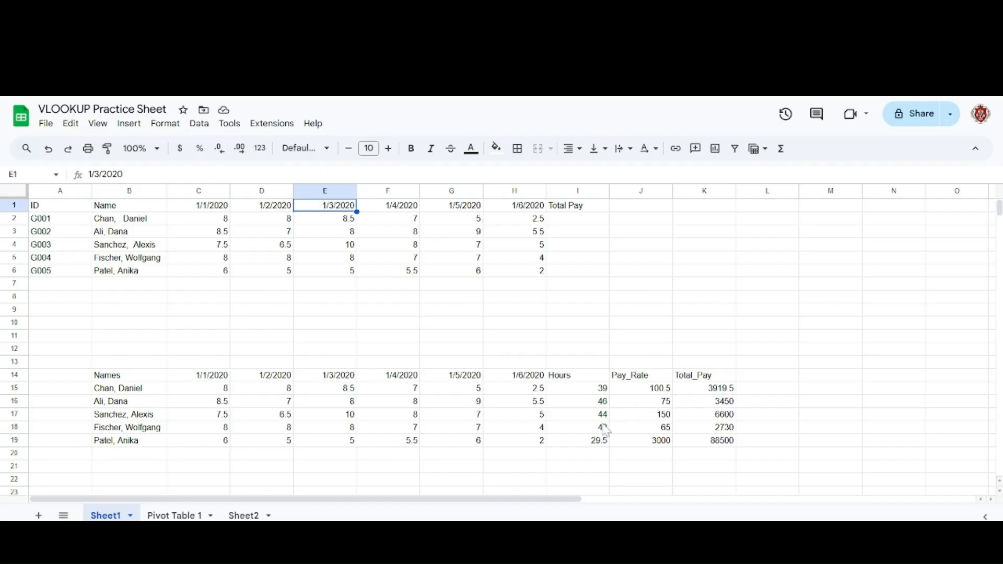
click(595, 395)
key(Down)
key(Down)
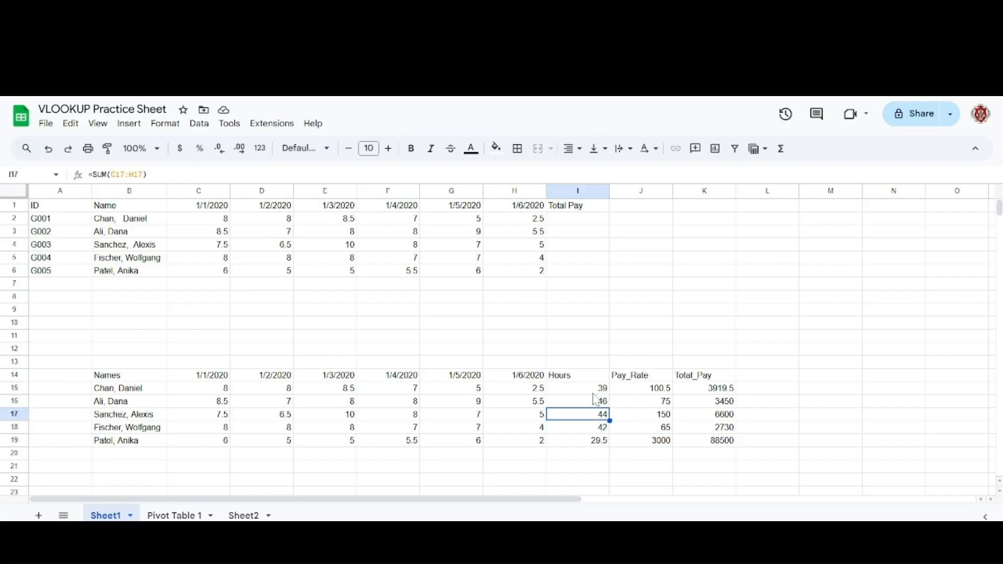
key(Up)
key(Up)
key(Down)
key(Down)
Step: Compare the ID, DOH, Status and Pay Rate columns on Sheet2 with the employee table on Sheet1
click(243, 516)
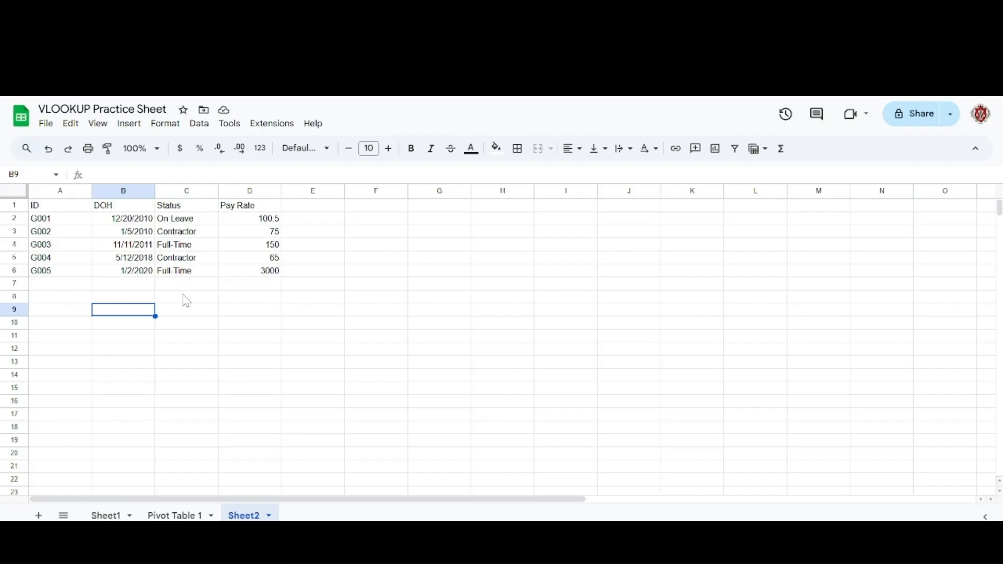
click(108, 516)
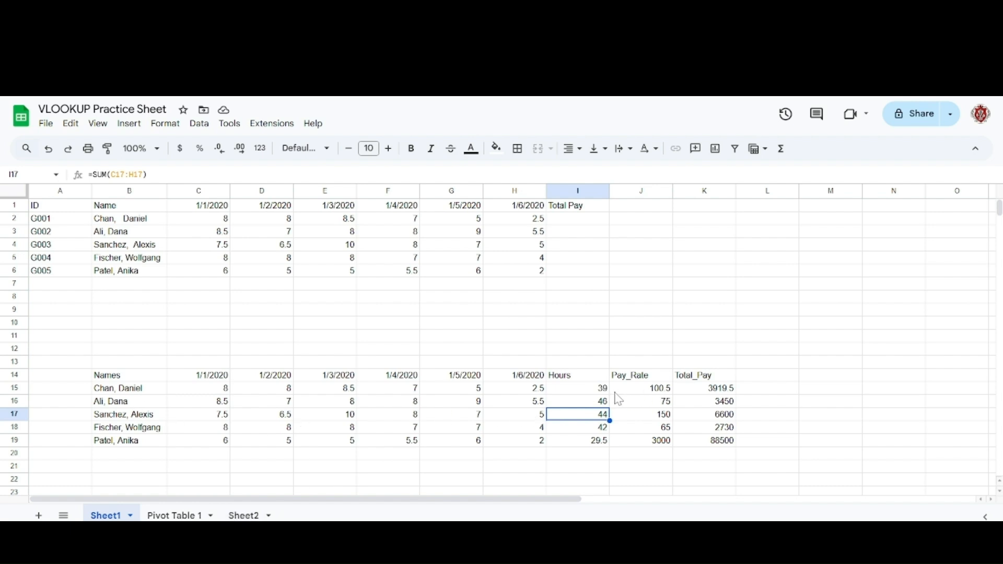
click(243, 515)
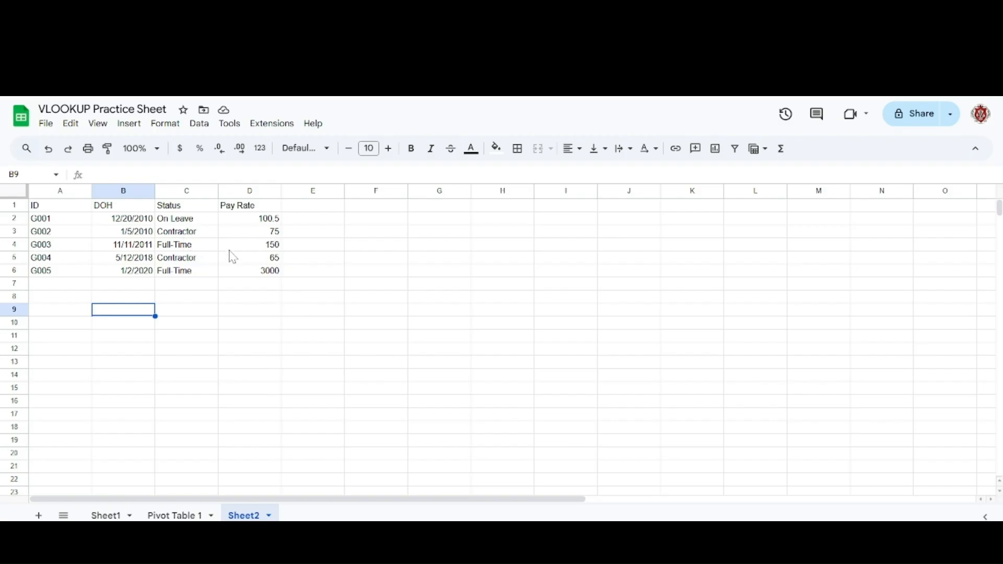
click(295, 234)
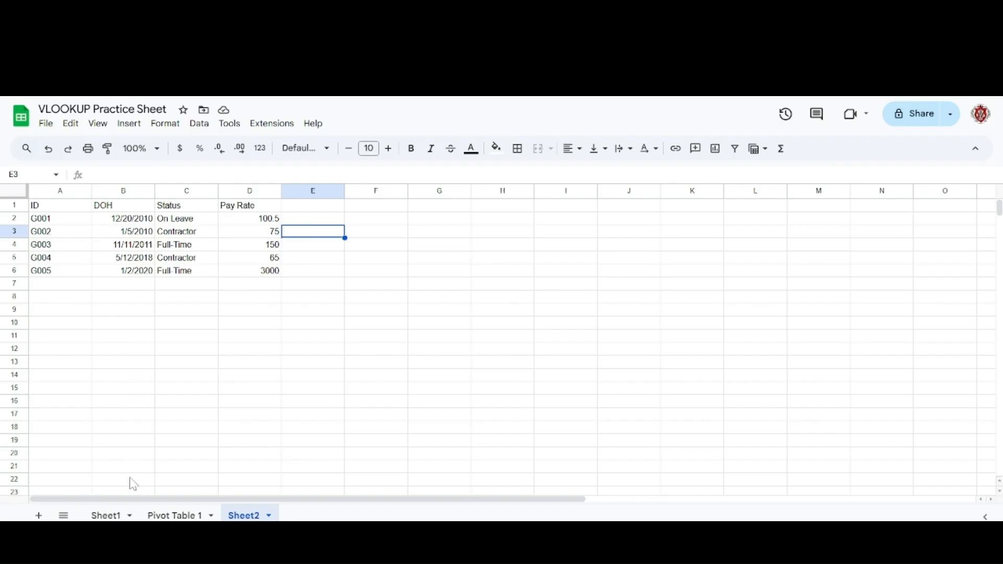
click(115, 515)
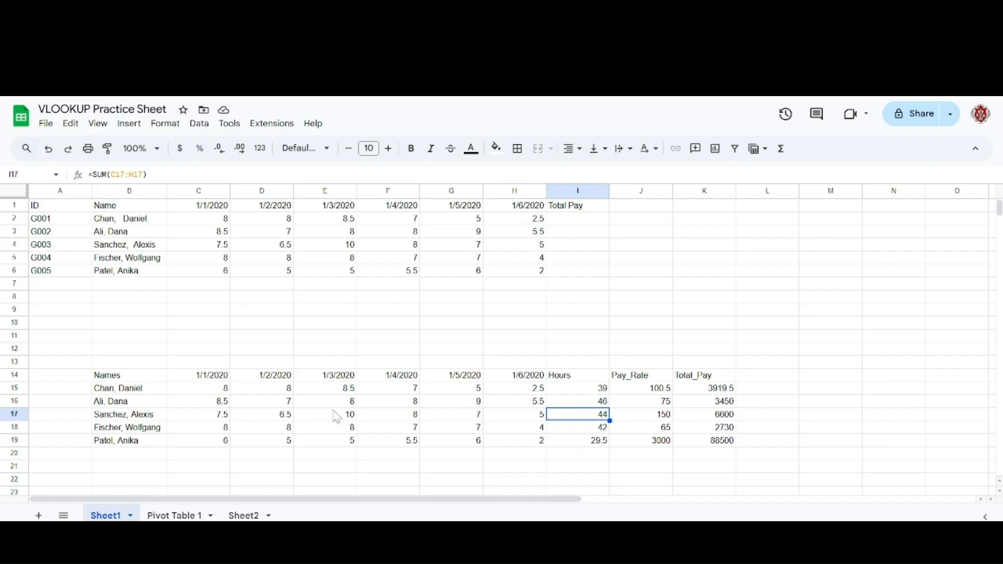
click(586, 392)
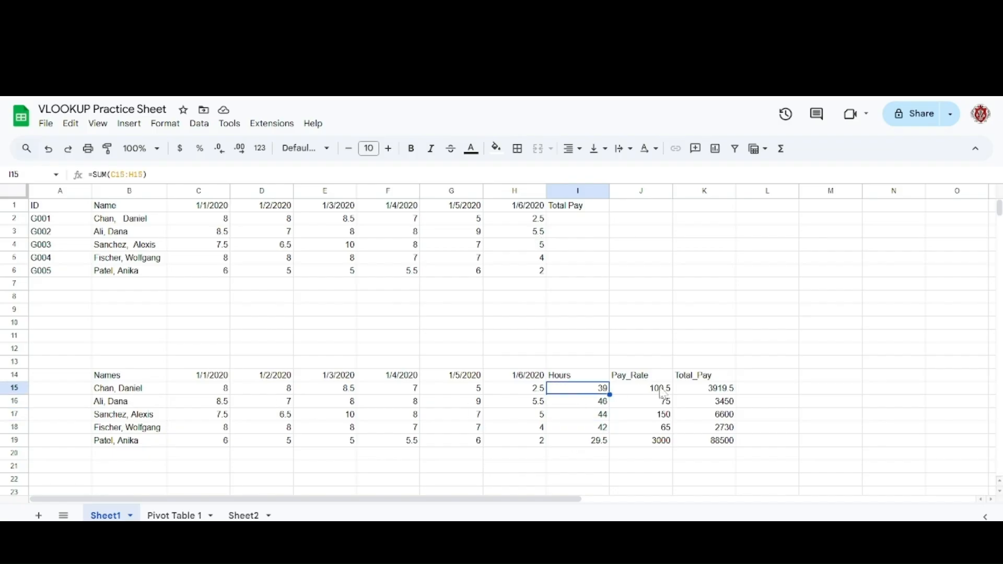
Step: Write a VLOOKUP formula in L15 of Sheet1 with search key A2, range Sheet2!A2:D6, index 4 and False
click(752, 395)
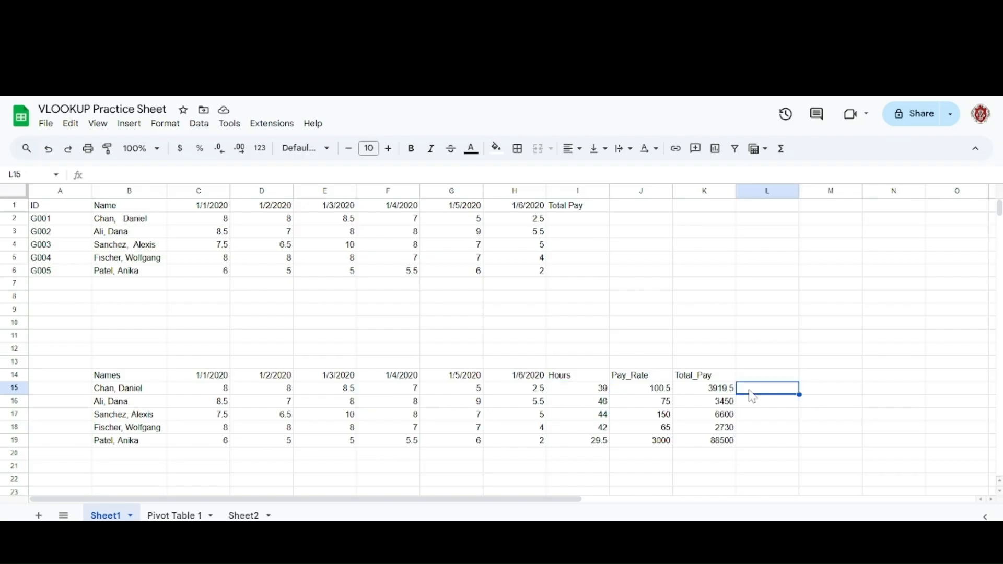
text(=V)
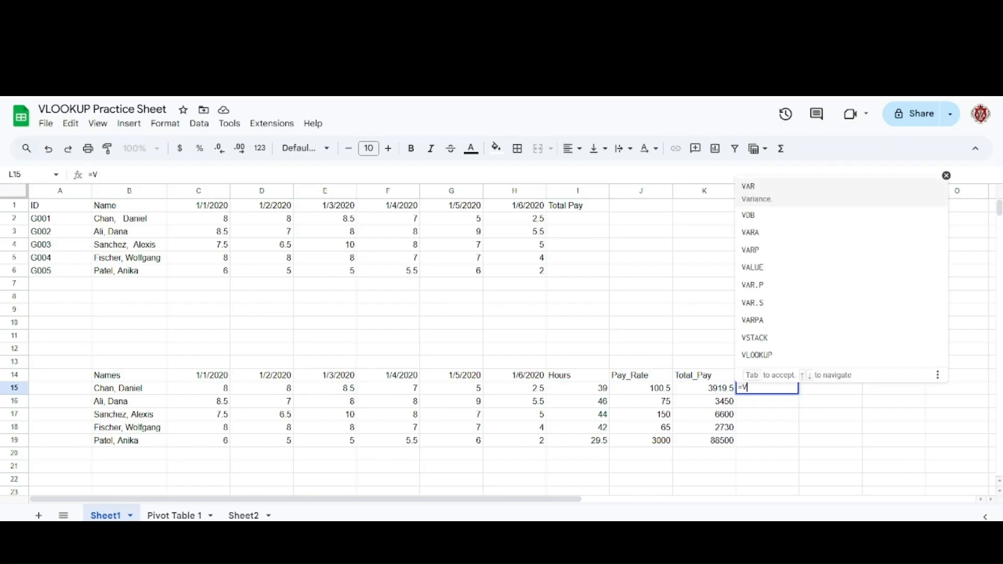
text(LO)
key(Tab)
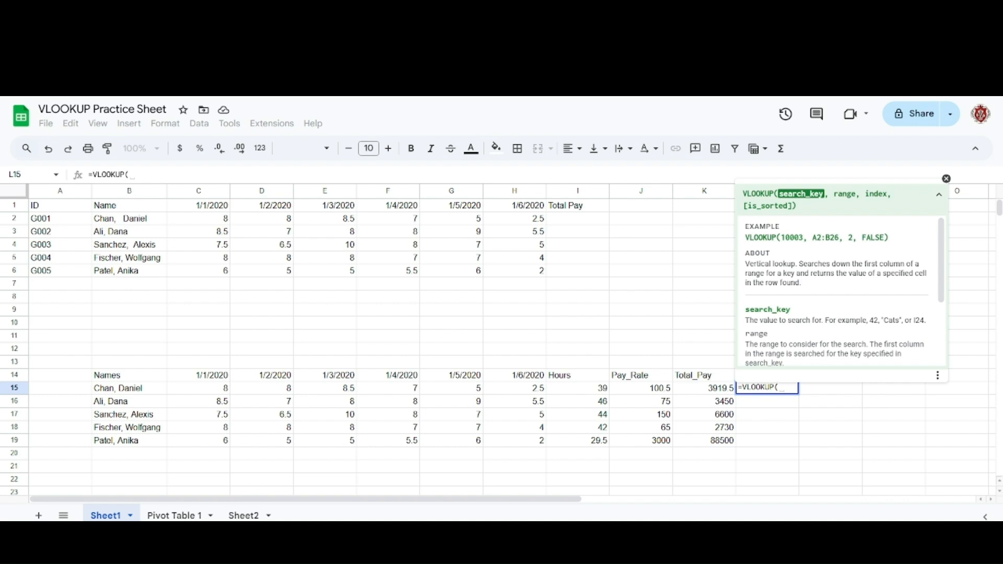
text(A)
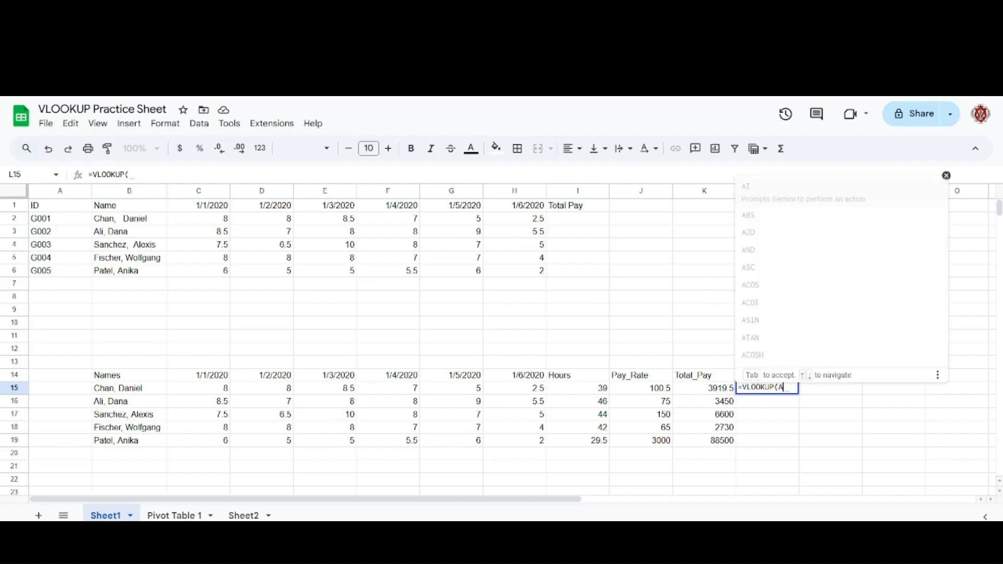
text(2,)
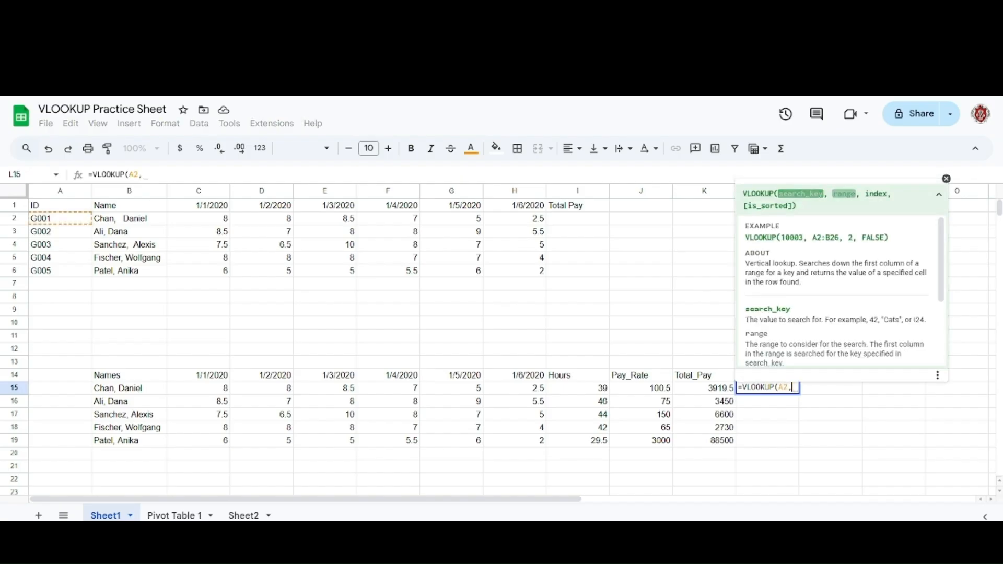
click(244, 516)
drag(70, 226, 250, 281)
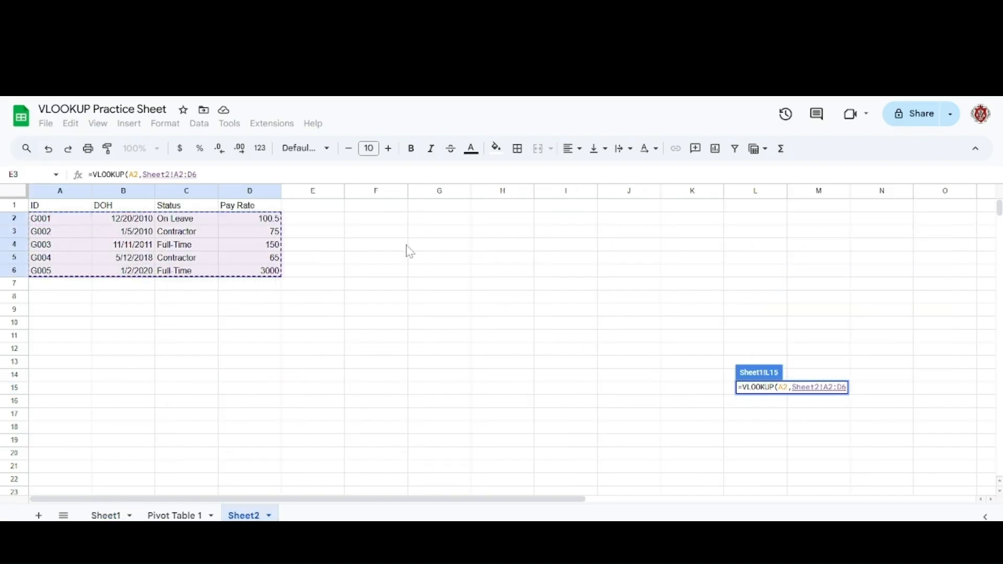
text(,)
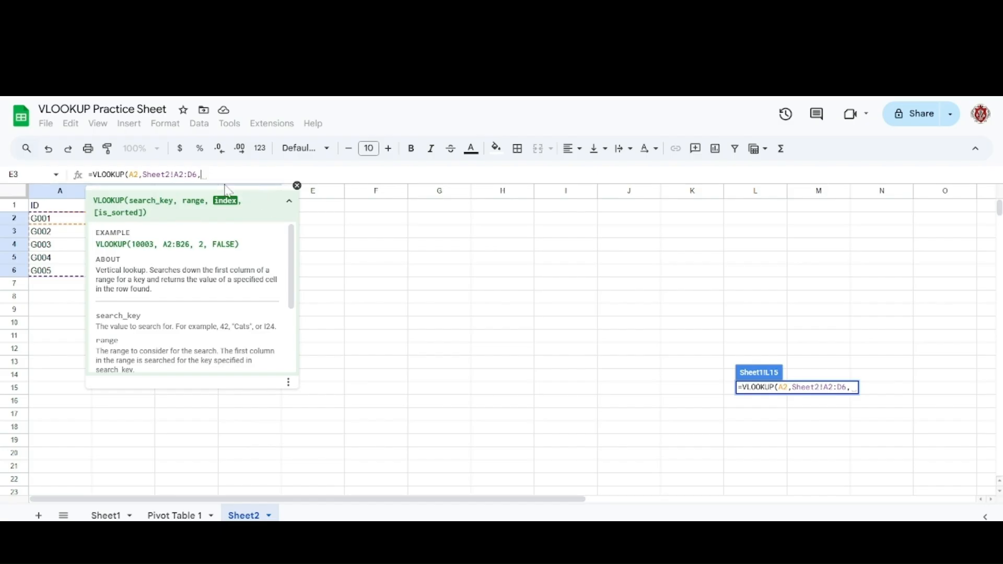
text(4,False)
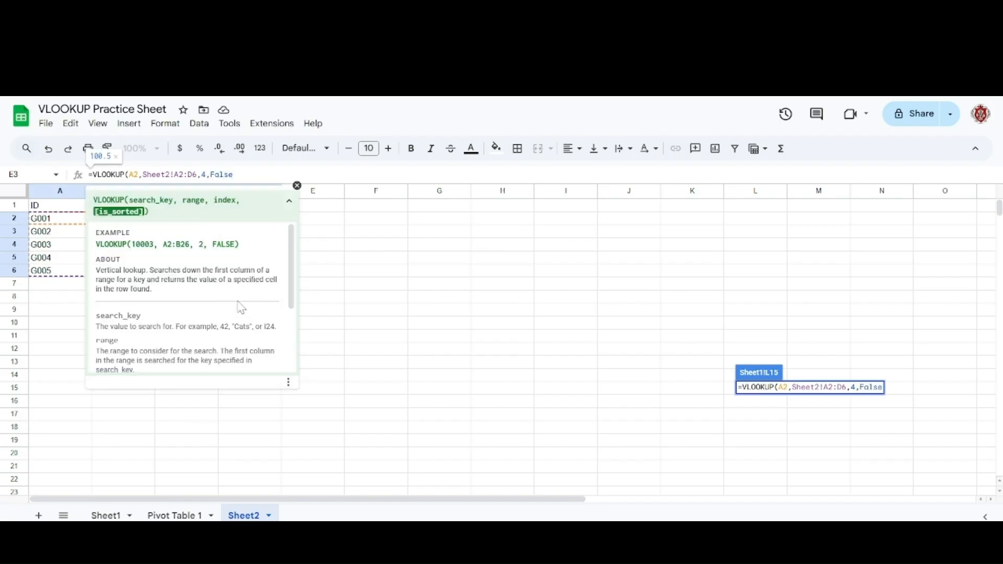
text())
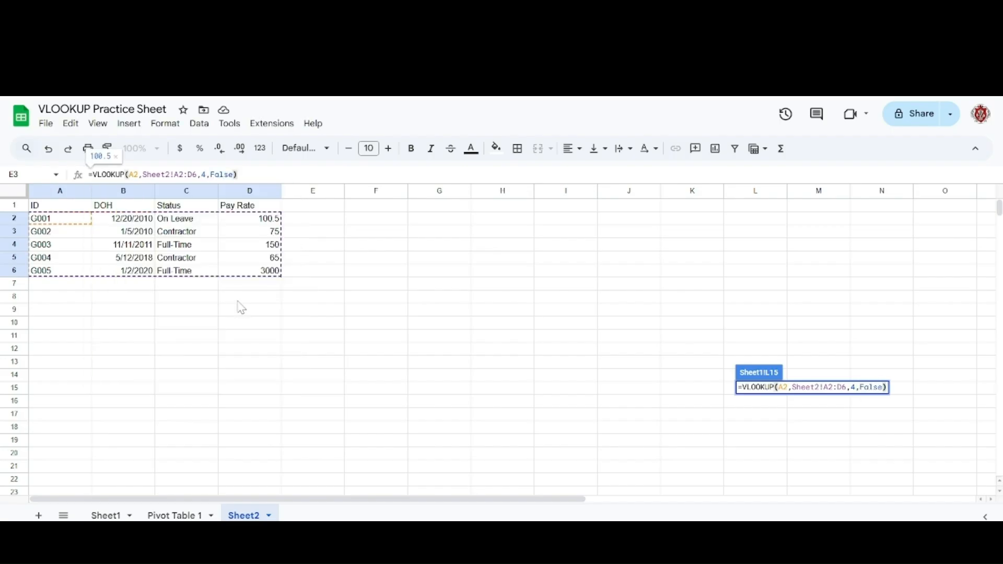
Step: Change the VLOOKUP index in L15 to 3 to return the Status, and fill the formula down to L19
key(Left)
key(Left)
key(Left)
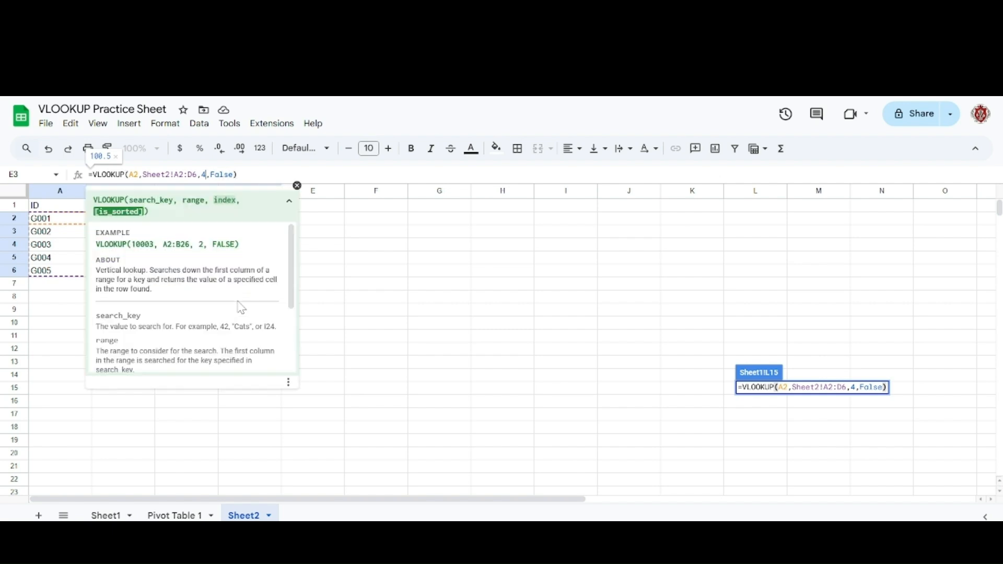
key(BackSpace)
text(3)
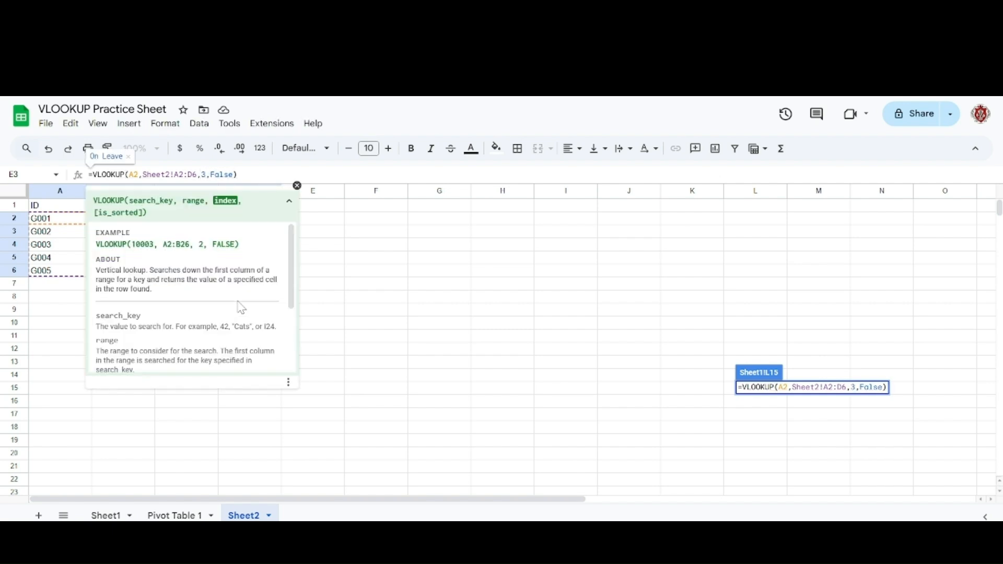
key(Return)
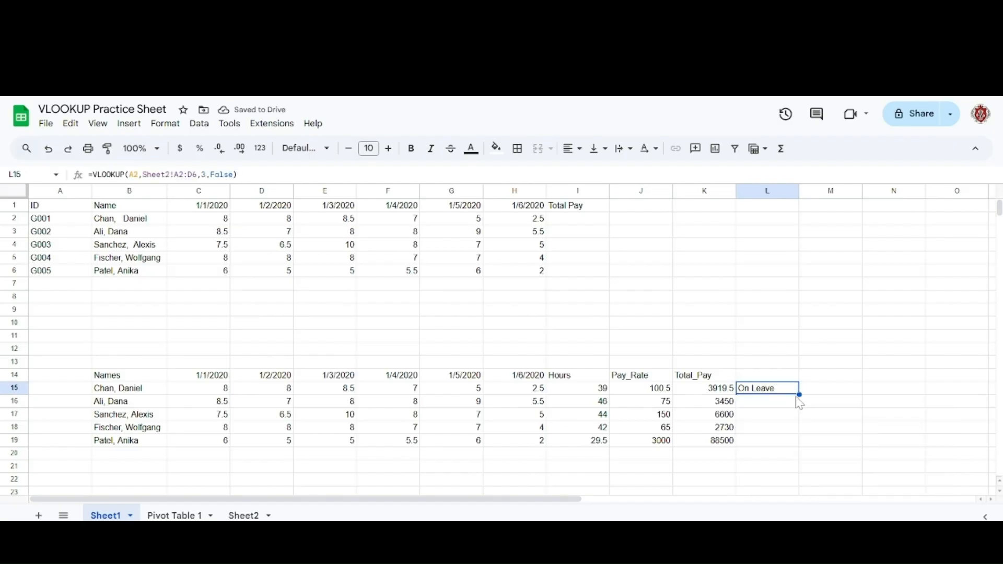
drag(799, 395, 796, 442)
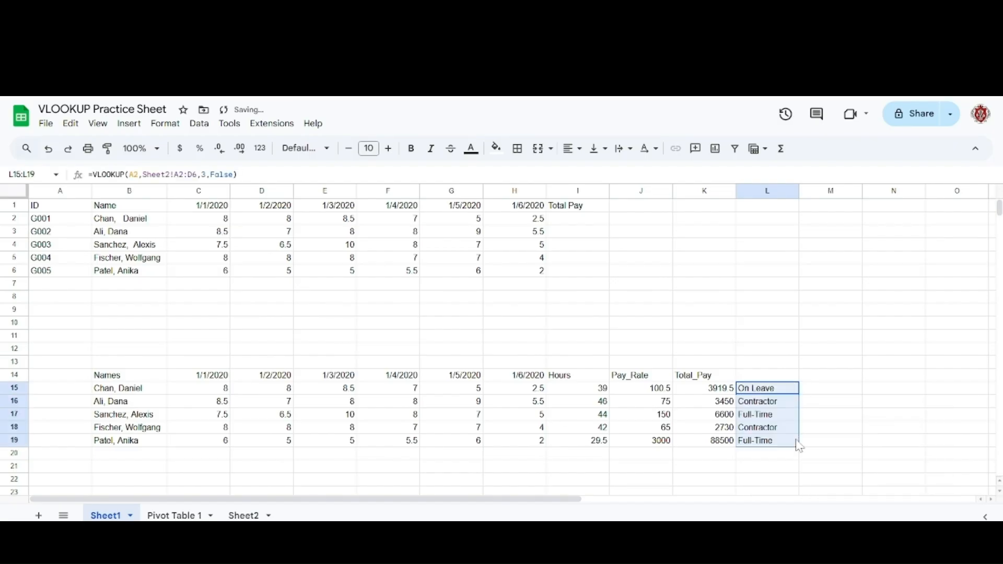
Step: Inspect the copied Status lookup formulas in L15:L18 against the employee rows
click(829, 429)
key(Up)
key(Up)
key(Left)
key(Down)
key(Down)
key(Up)
key(Up)
key(Up)
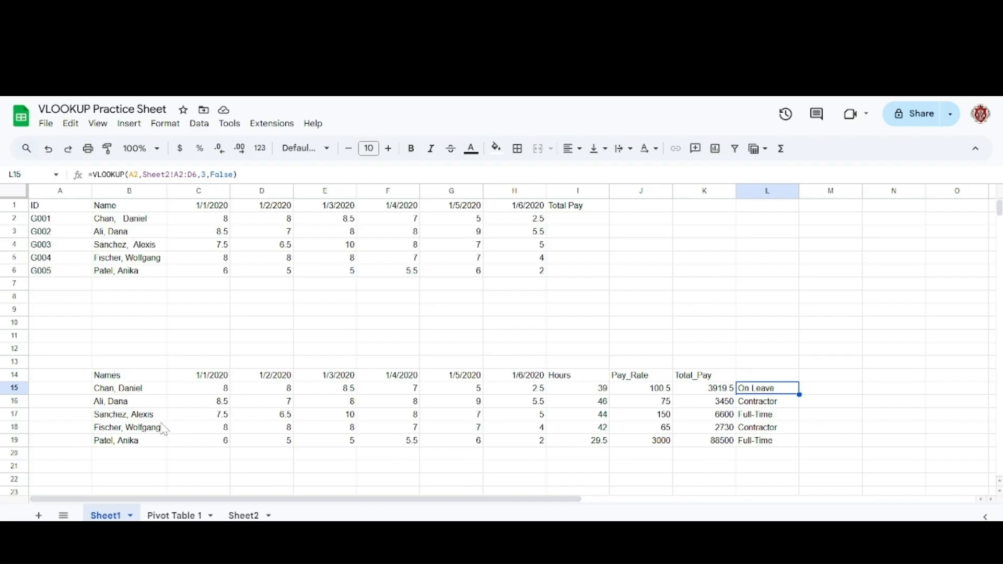
click(786, 419)
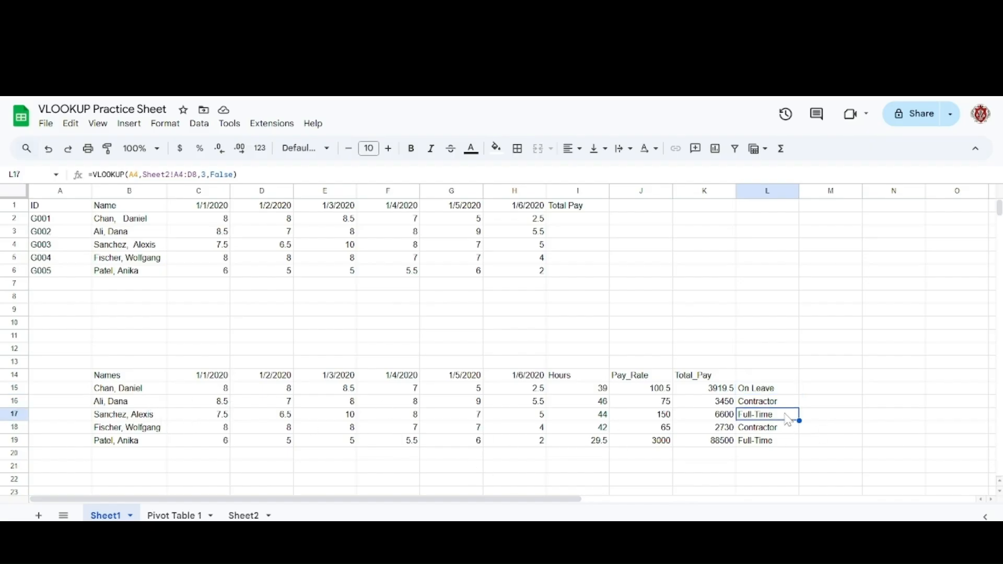
key(Left)
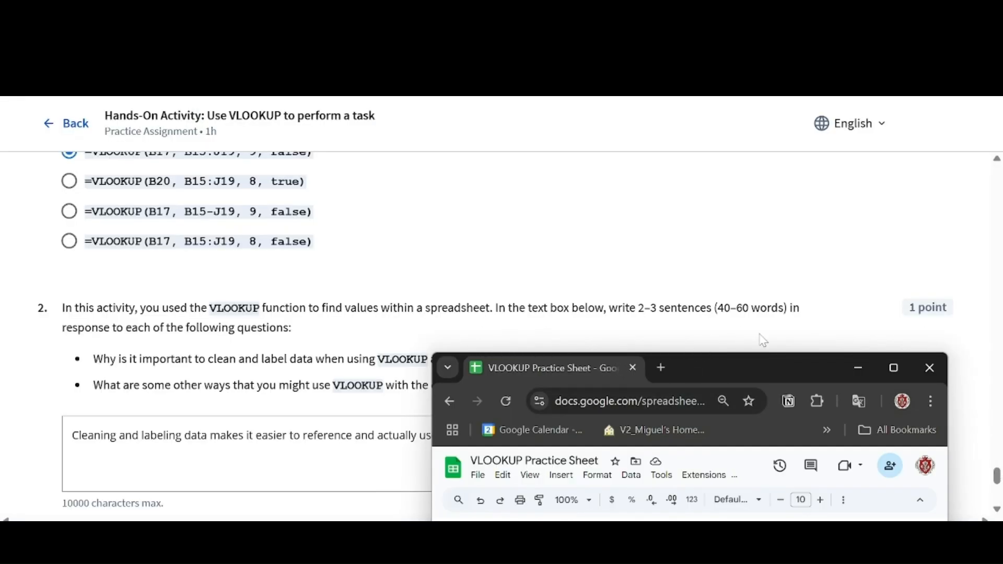
Step: Bring the spreadsheet window back to full size and review the Total_Pay formulas in K16:K19 and the Pay_Rate lookup in J19
drag(543, 373, 611, 97)
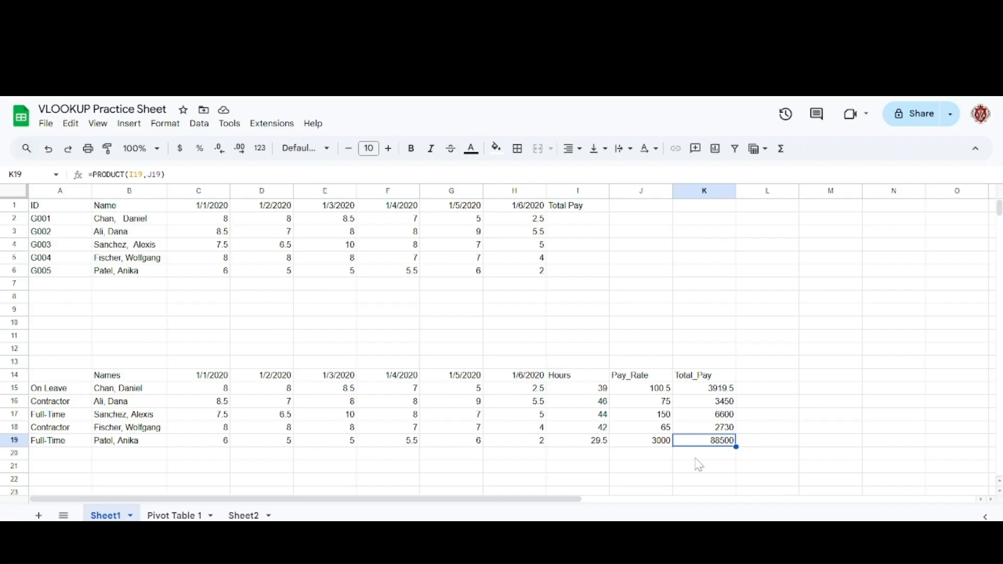
key(Up)
key(Up)
key(Up)
key(Down)
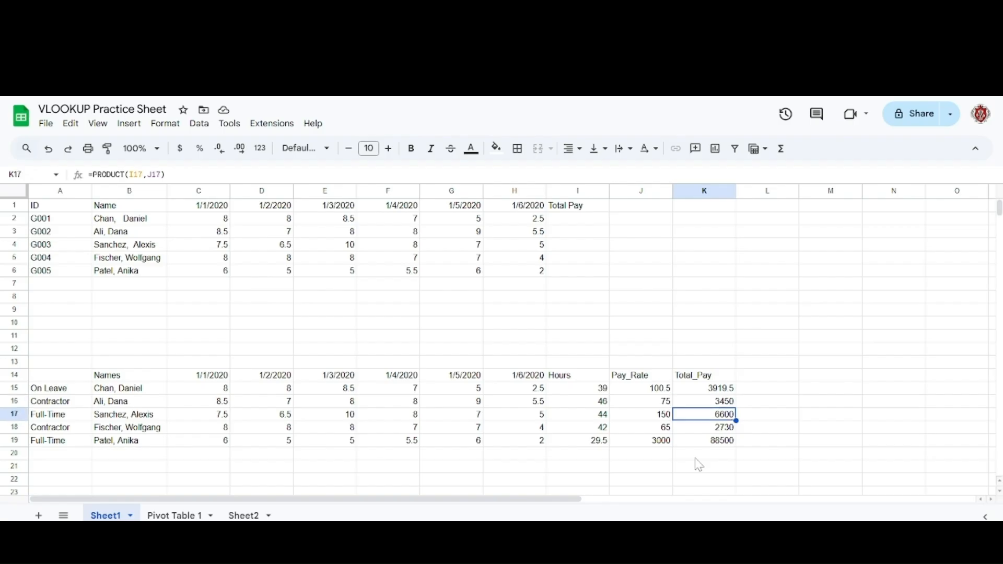
key(Down)
key(Down)
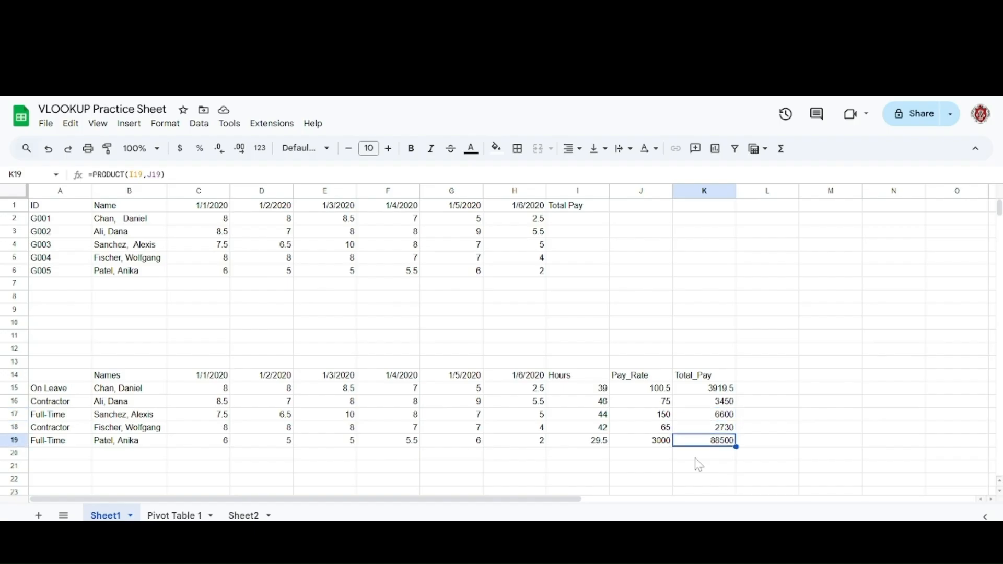
key(Up)
key(Up)
key(Right)
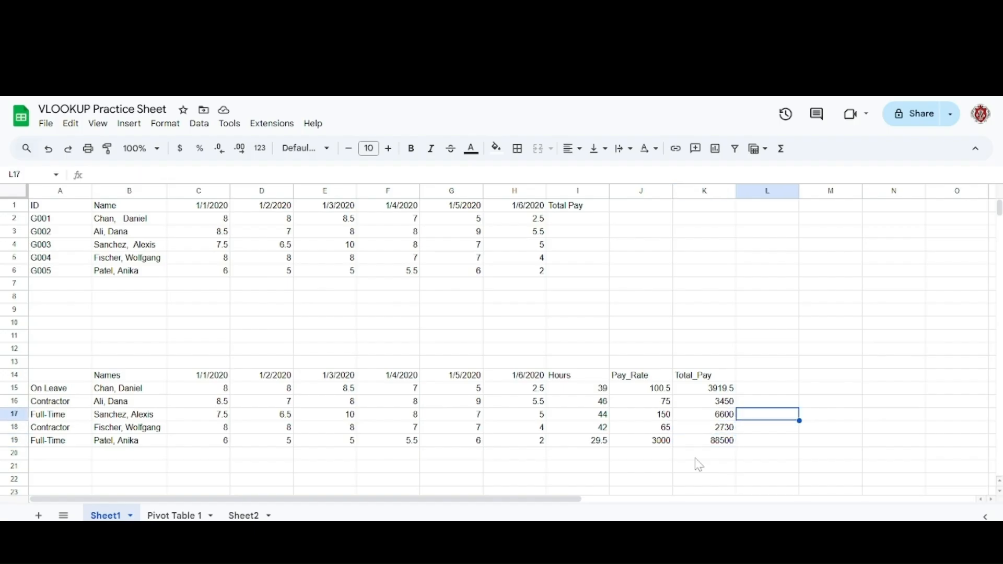
key(Left)
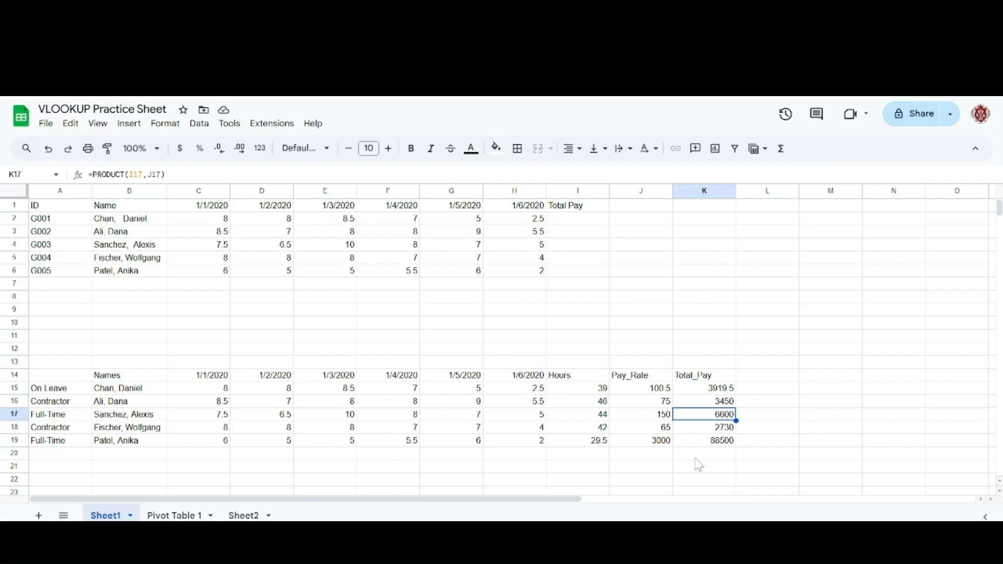
key(Right)
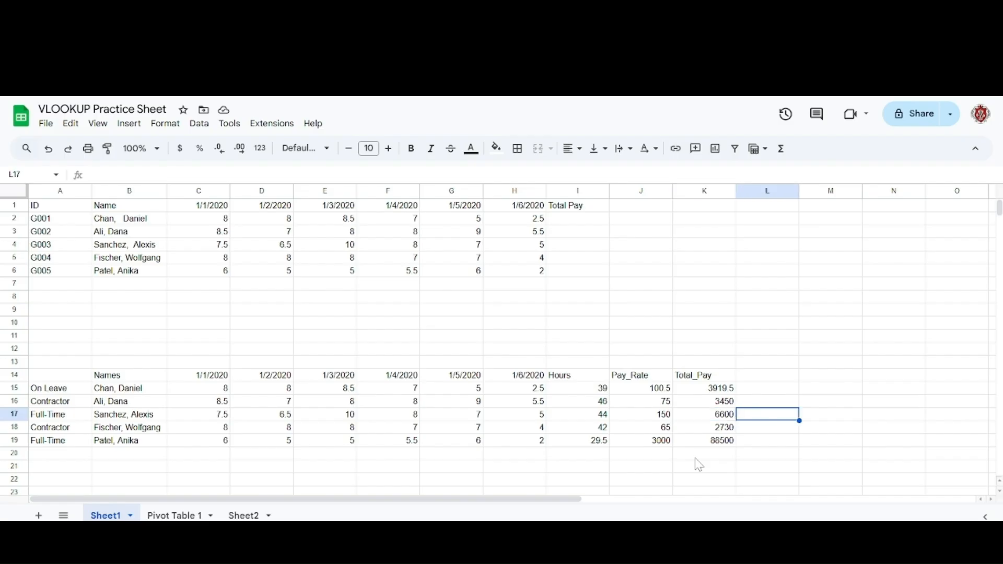
key(Down)
key(Down)
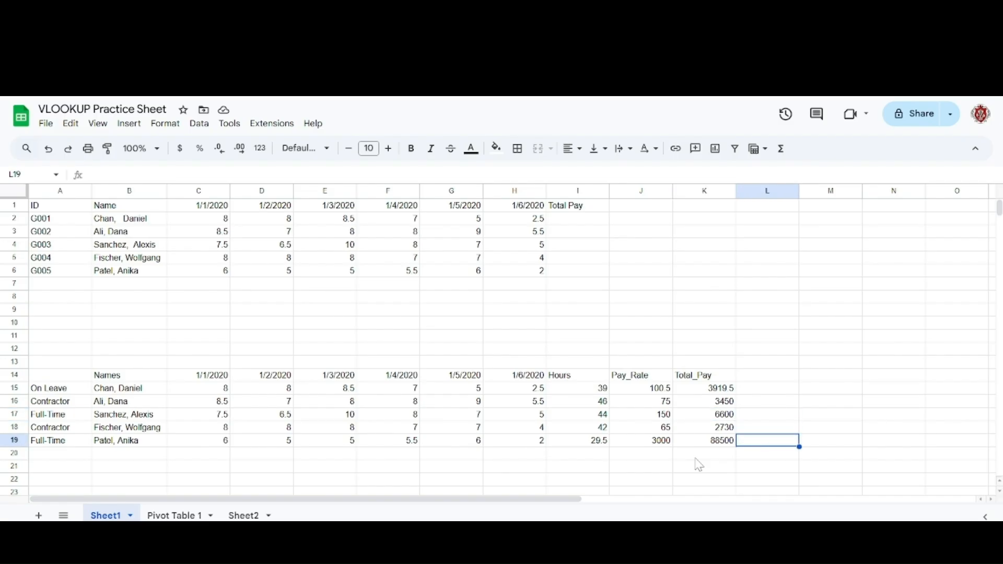
key(Left)
key(Left)
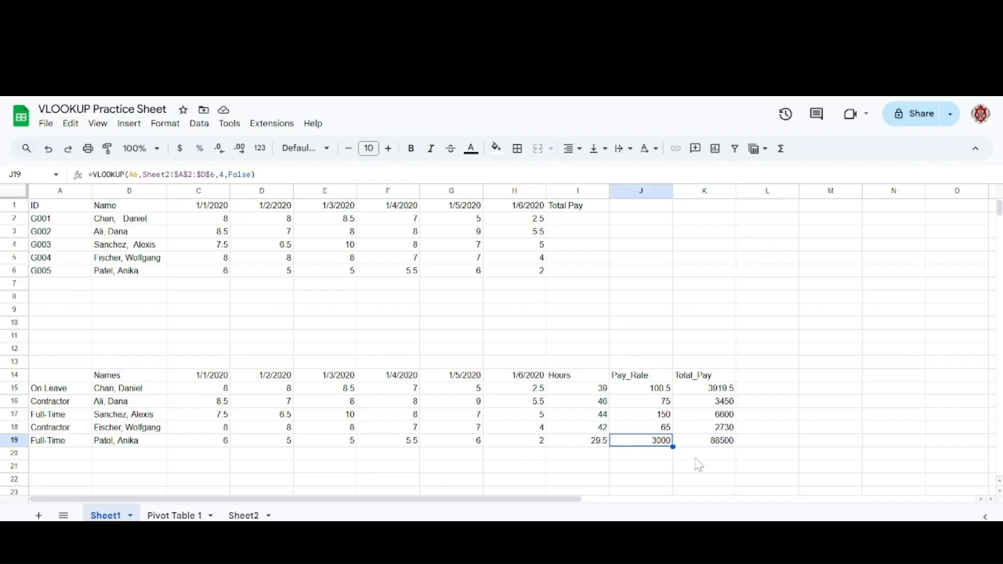
Step: Compare the Pay_Rate lookups in J17:J19 of Sheet1 between the employee rows, checking their search keys and rates
key(Up)
key(Up)
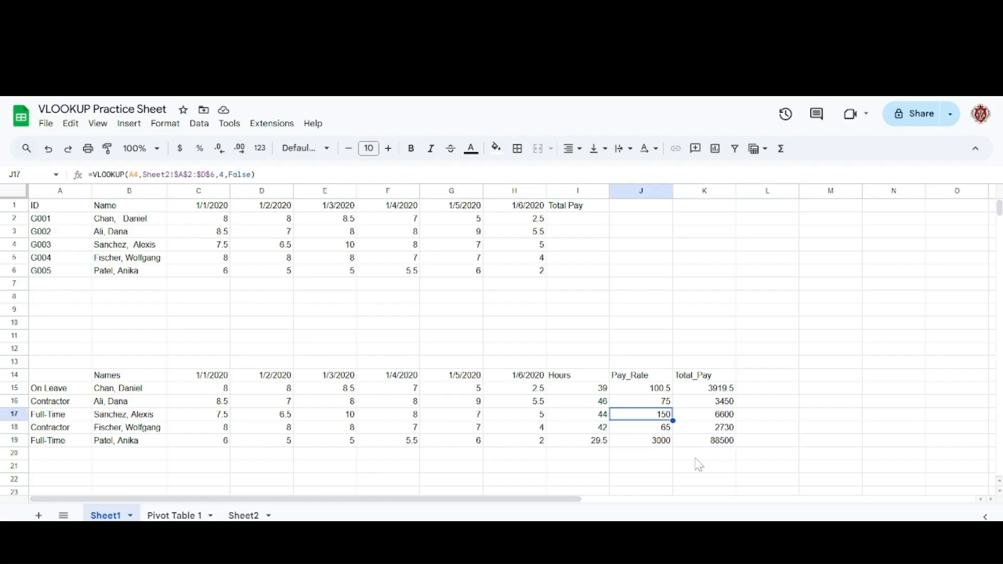
key(Down)
key(Down)
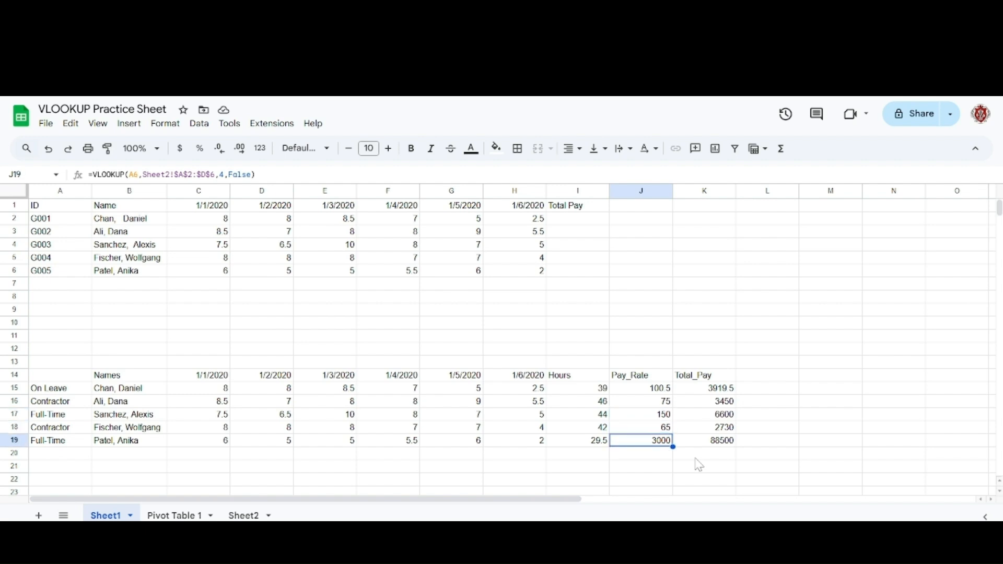
key(Up)
key(Up)
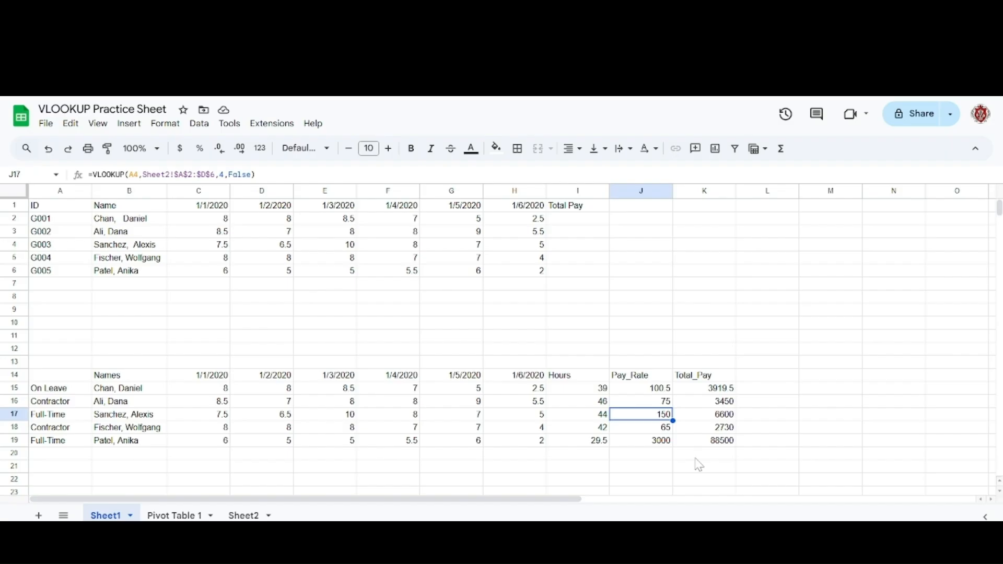
key(Down)
key(Down)
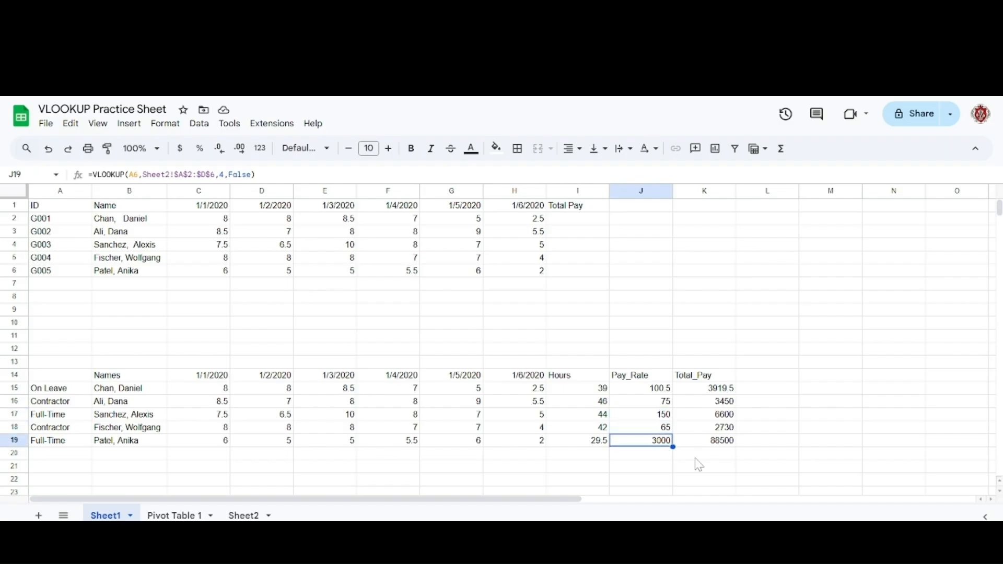
key(Up)
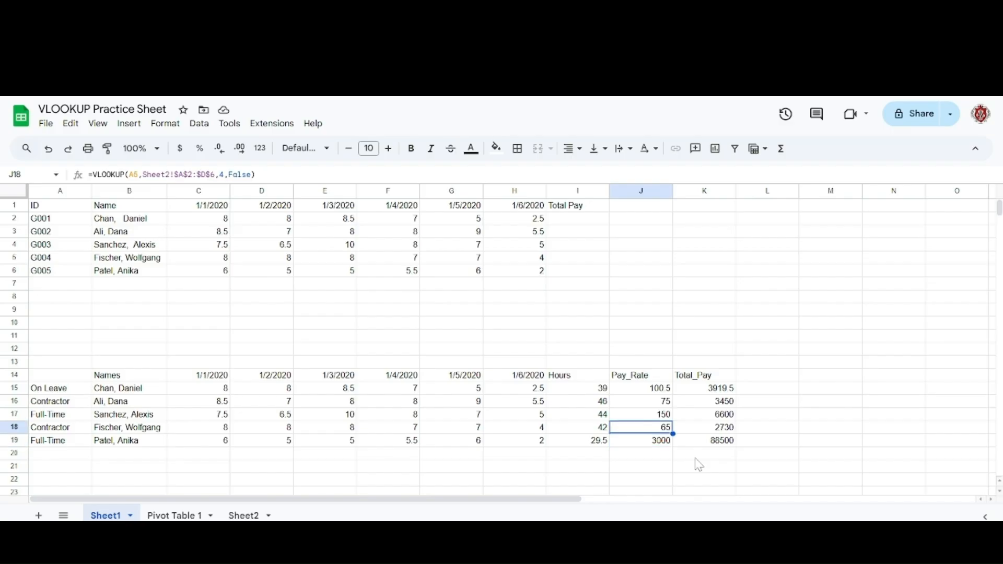
key(Up)
key(Down)
key(Down)
key(Up)
key(Up)
key(Down)
key(Down)
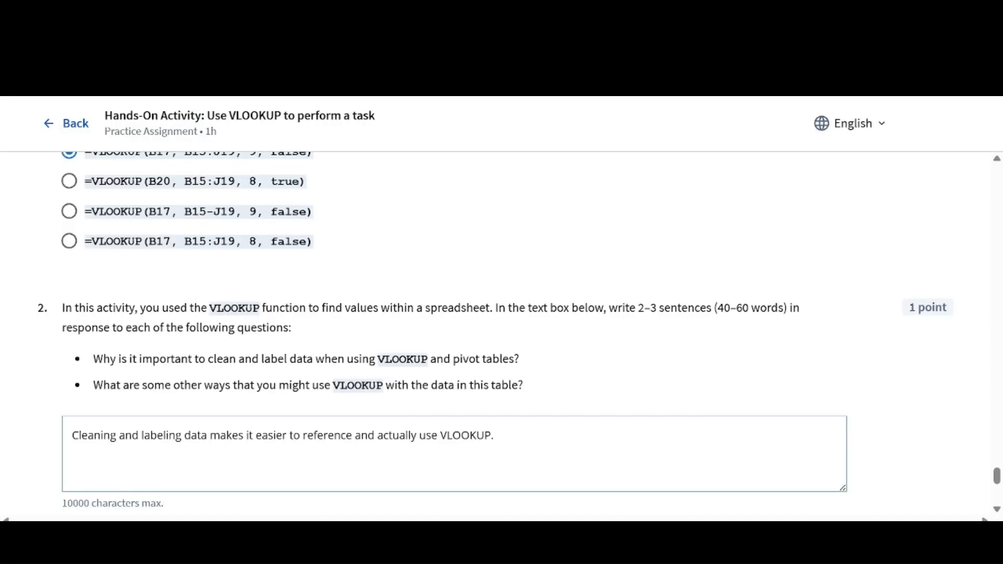
Step: Begin the answer's second sentence for question 2 with "I would use VLOOKUP to help me compare"
drag(140, 385, 330, 385)
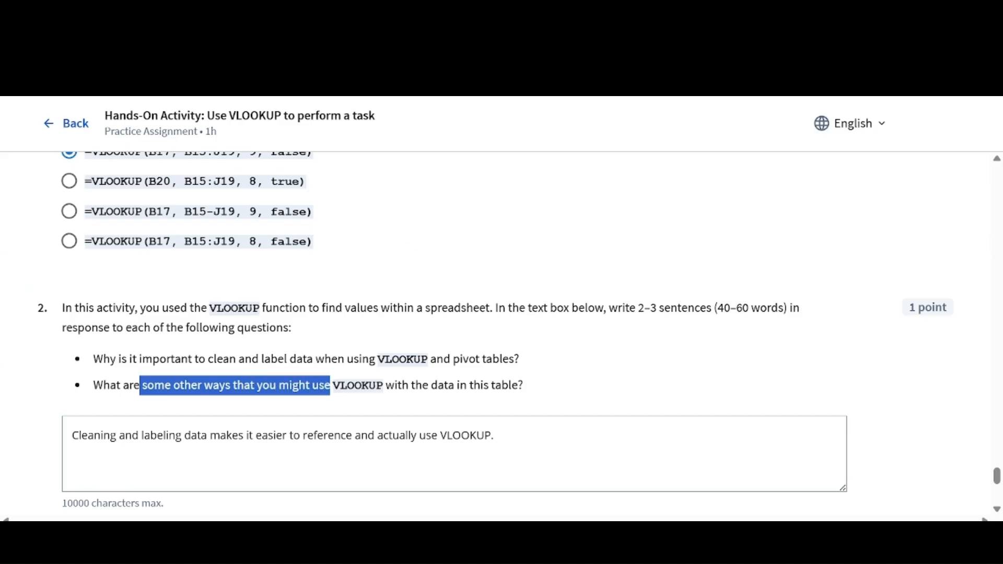
click(418, 385)
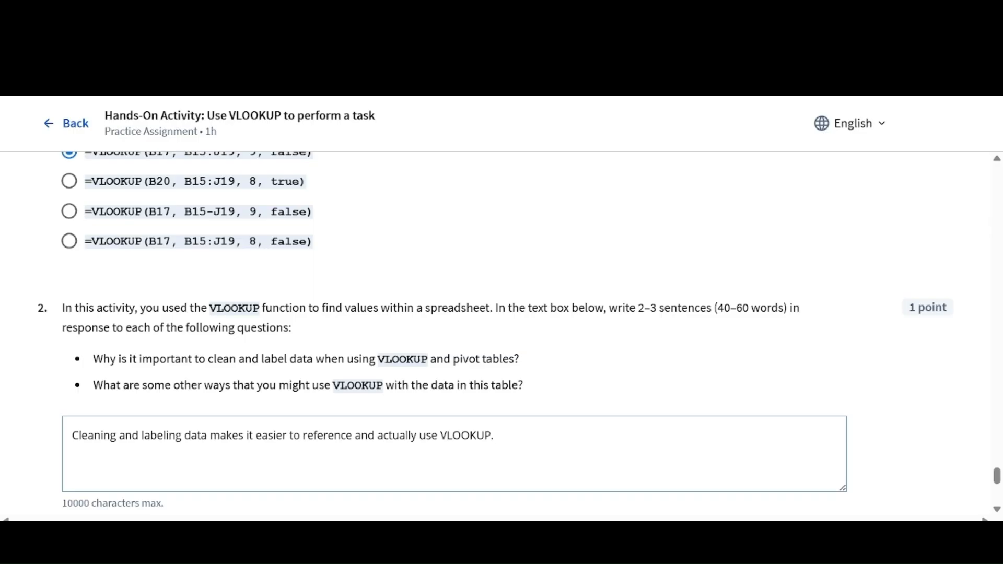
text(I would)
key(BackSpace)
key(BackSpace)
key(BackSpace)
key(BackSpace)
key(BackSpace)
text(would use VO)
key(BackSpace)
text(Look)
key(BackSpace)
key(BackSpace)
key(BackSpace)
text(OOKup)
key(BackSpace)
key(BackSpace)
text(UP to helm)
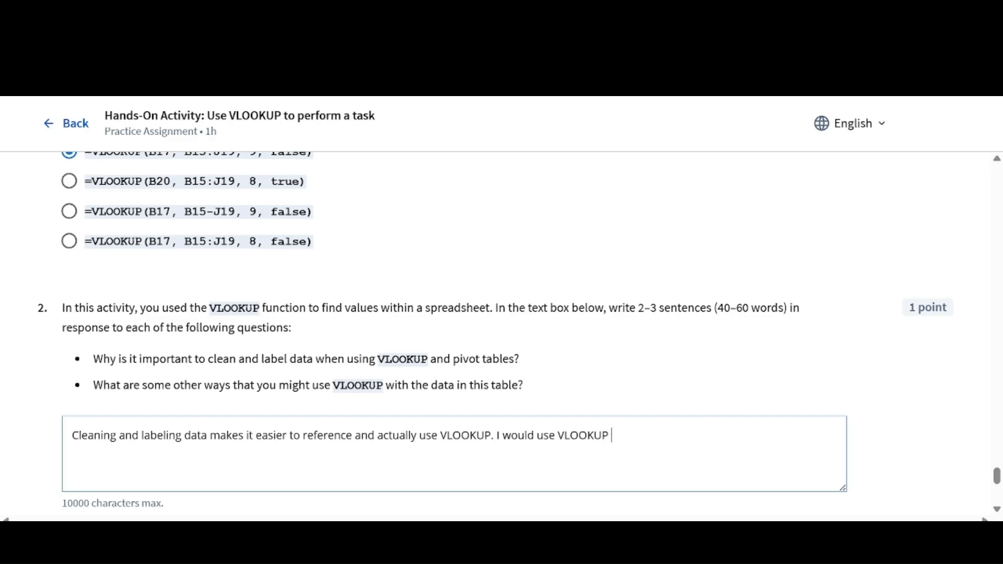
key(BackSpace)
key(BackSpace)
text(lp me compare)
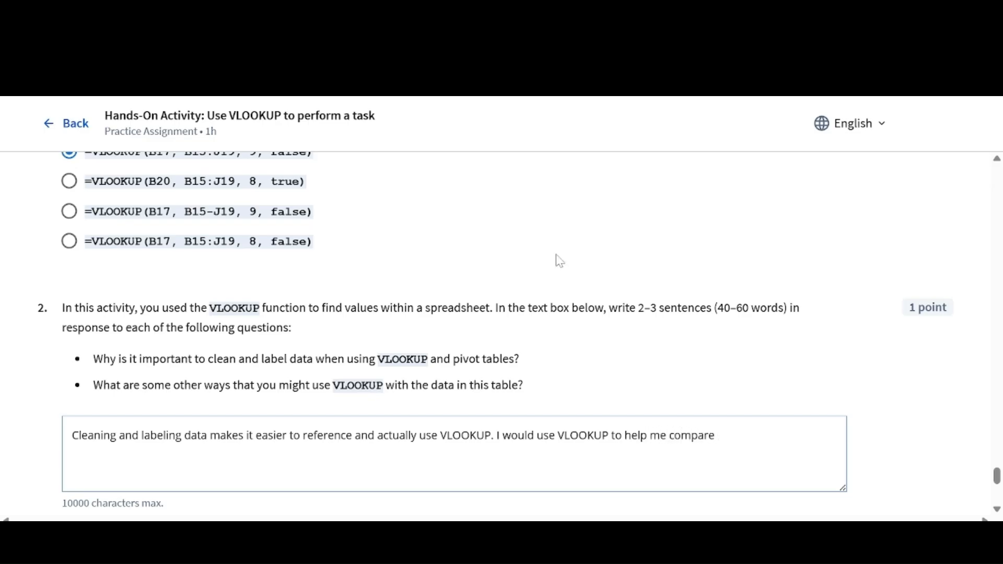
Step: Continue the question 2 answer with "employee pay rates and possibly hire"
click(564, 84)
text(employee pay ra)
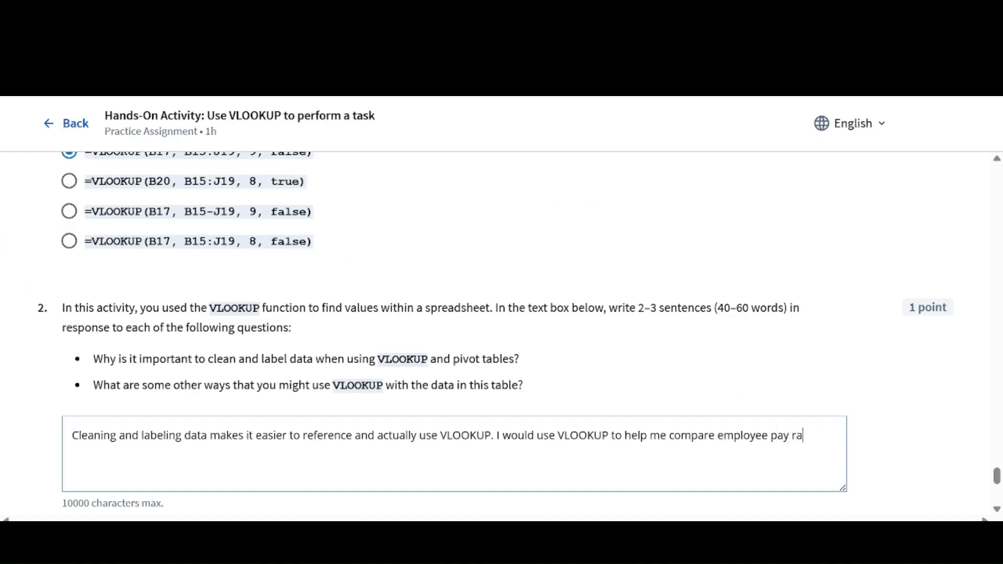
text(tes and possibly hire)
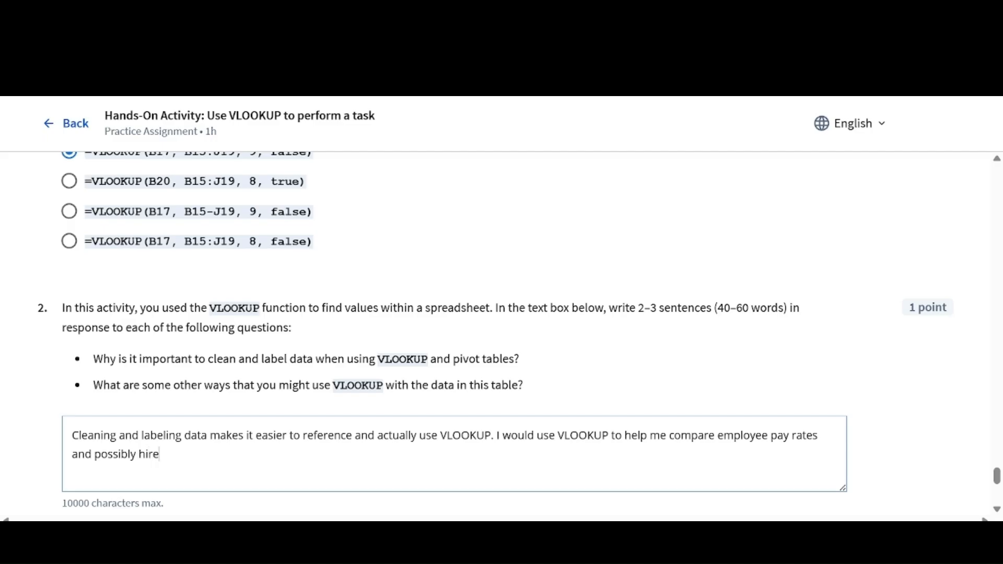
Step: Extend the question 2 answer with "or let go of individuals in order to"
text( or let go of individuls)
key(BackSpace)
key(BackSpace)
key(BackSpace)
key(BackSpace)
key(BackSpace)
key(BackSpace)
key(BackSpace)
key(BackSpace)
key(BackSpace)
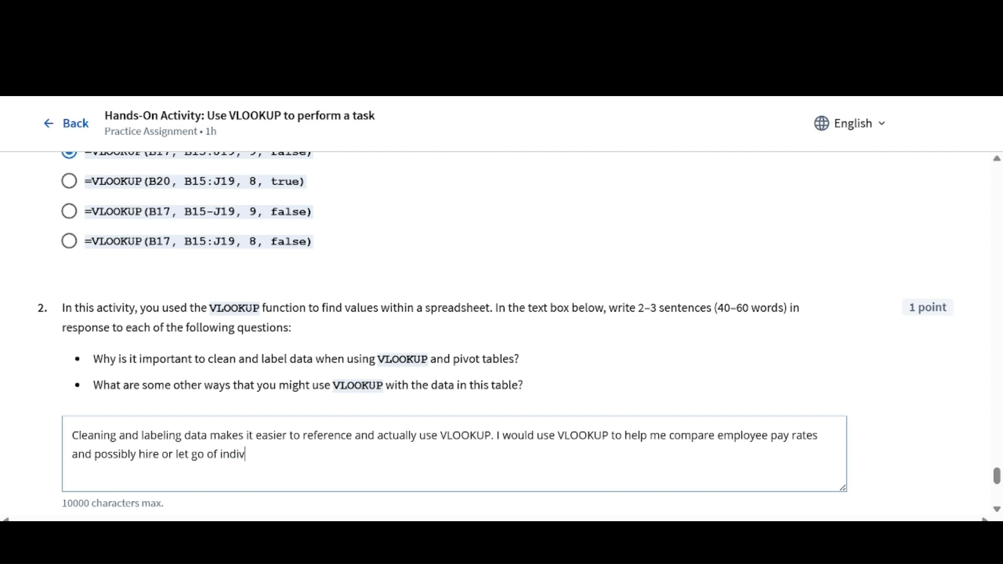
text(in)
text(dividuals)
text( in order )
text(ot)
key(BackSpace)
key(BackSpace)
text(to)
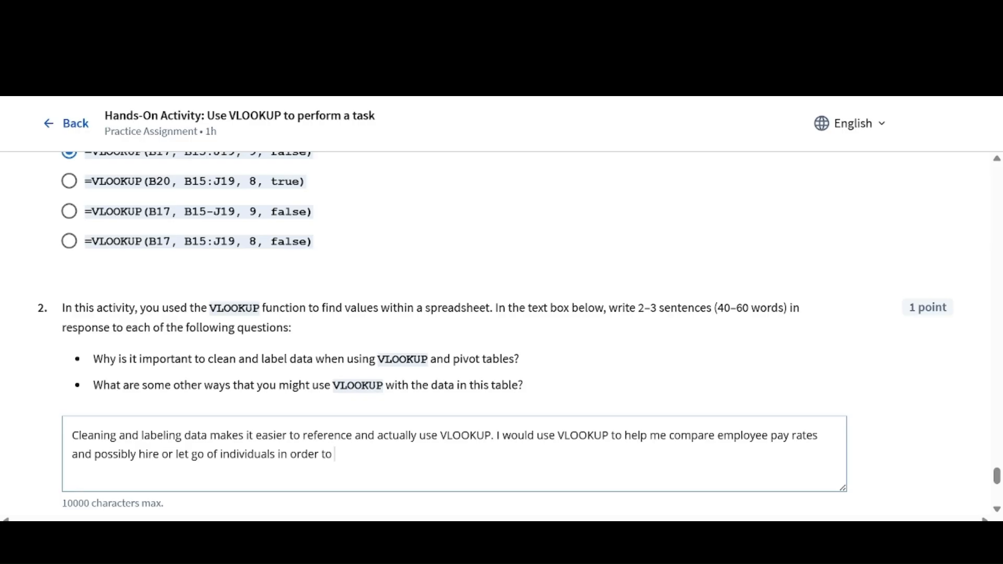
Step: Glance at the pay data in the spreadsheet and extend the question 2 answer with "save money on business employee cost"
key(ctrl+Tab)
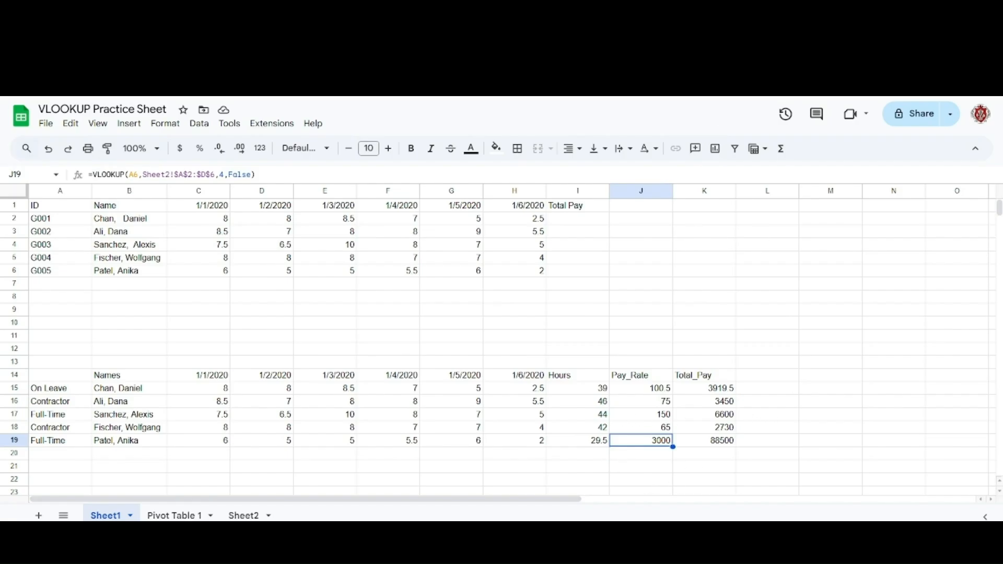
key(ctrl+shift+Tab)
text(save )
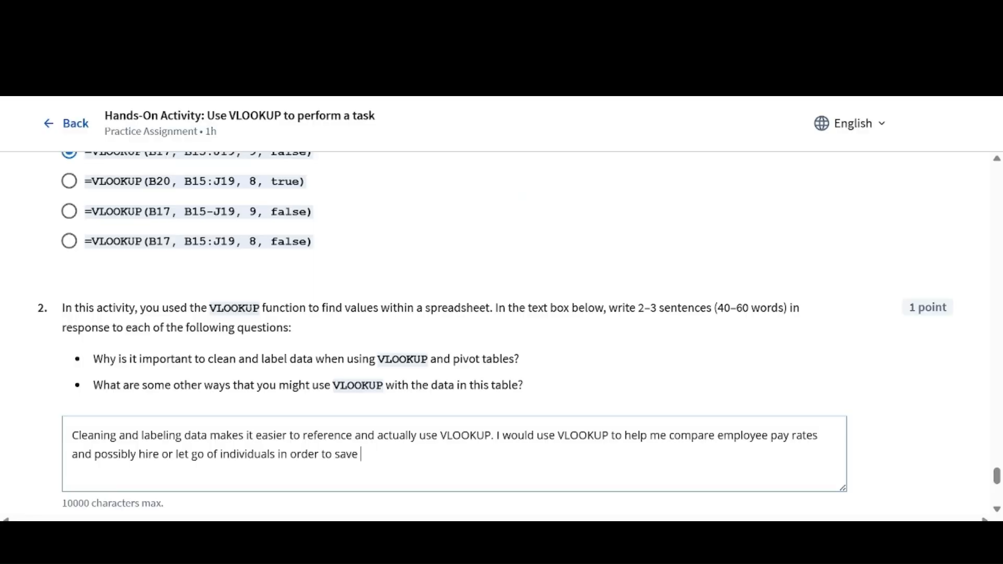
text(money on businsees)
key(BackSpace)
key(BackSpace)
key(BackSpace)
key(BackSpace)
key(BackSpace)
key(BackSpace)
key(BackSpace)
key(BackSpace)
key(BackSpace)
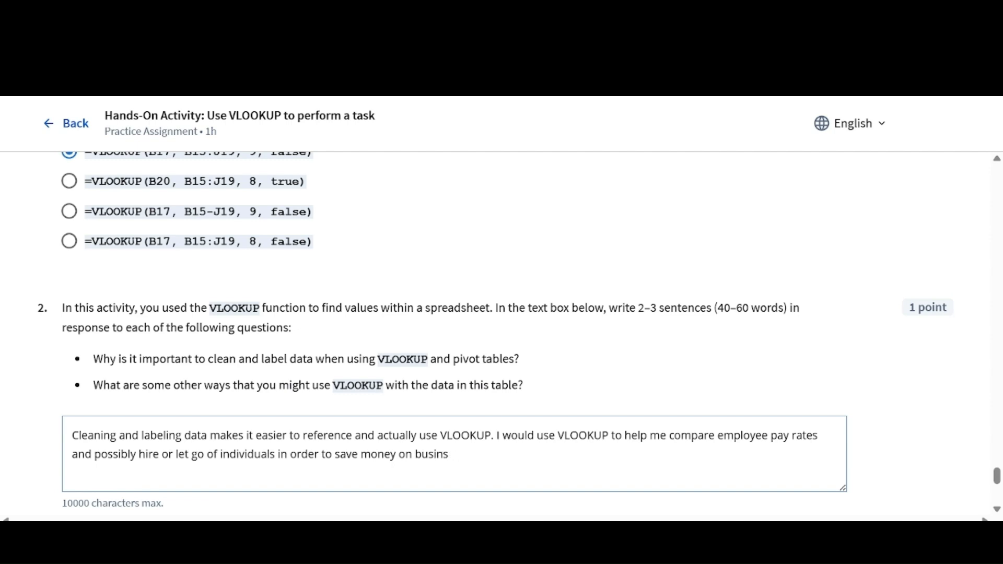
text(business employee cost)
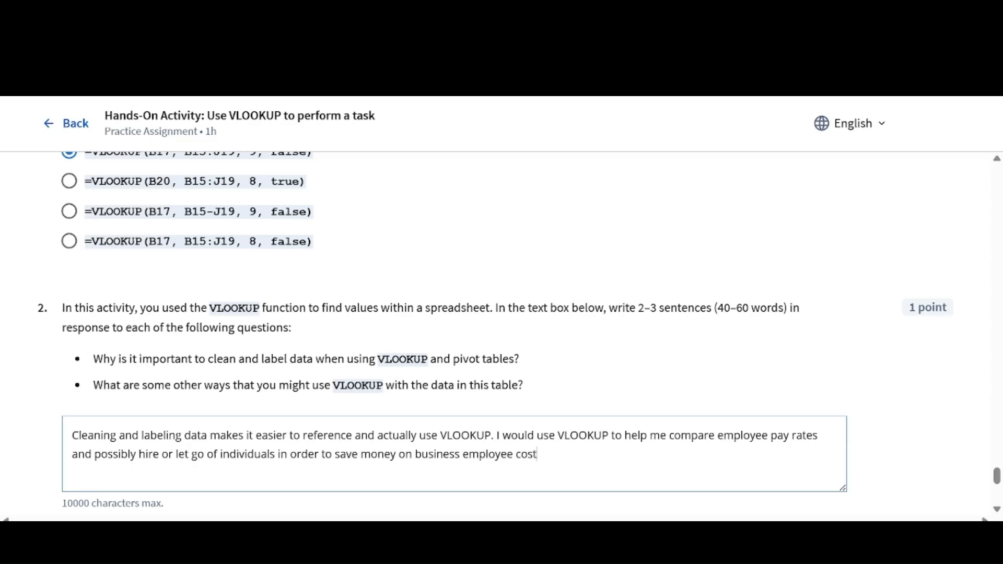